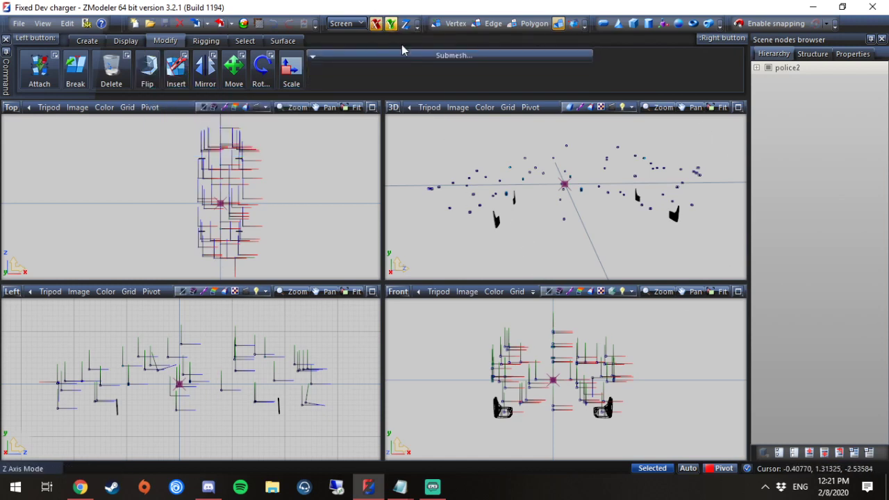
- Float the Axes Mode toolbar over the viewports and dock it back among the other toolbars
left_click_drag(316, 25, 493, 200)
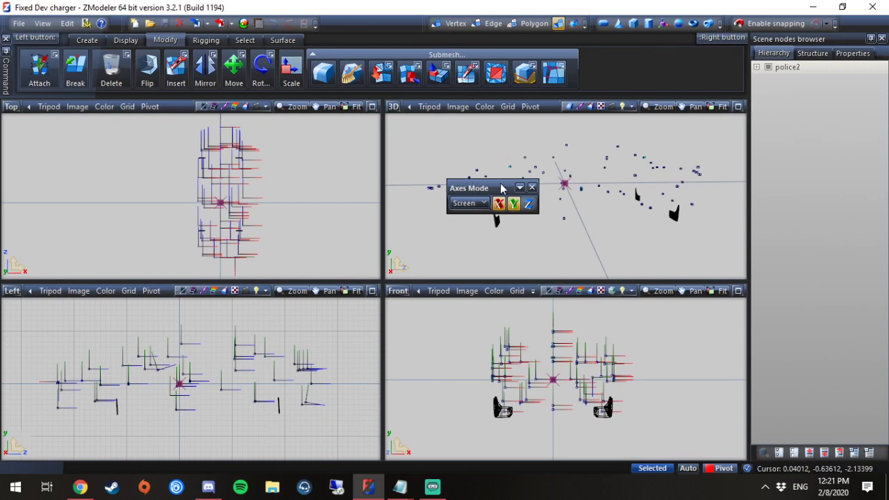
left_click_drag(490, 190, 338, 23)
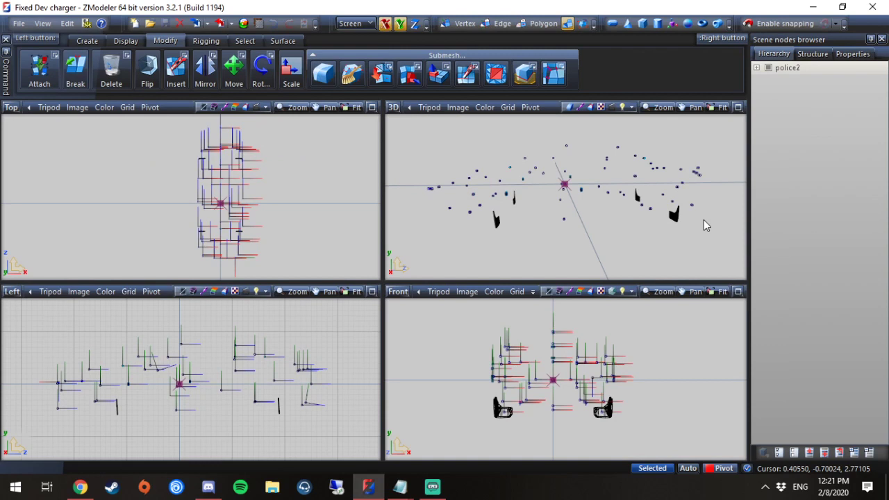
left_click(18, 23)
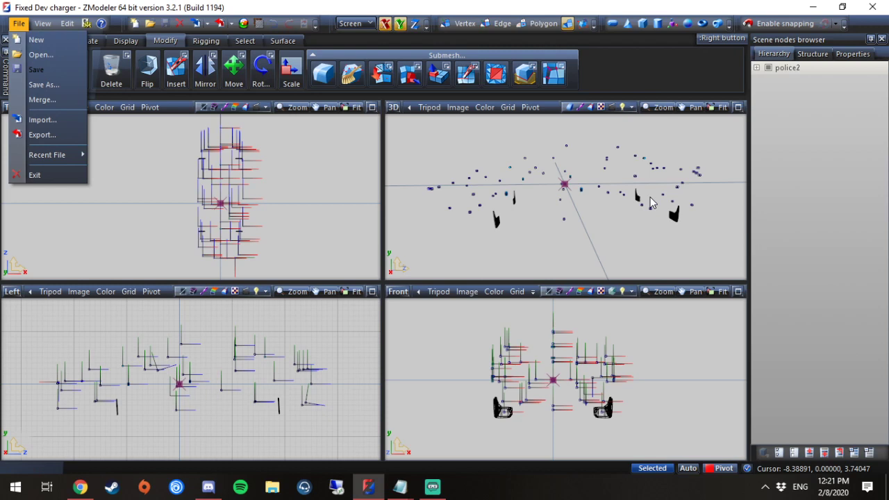
left_click(609, 214)
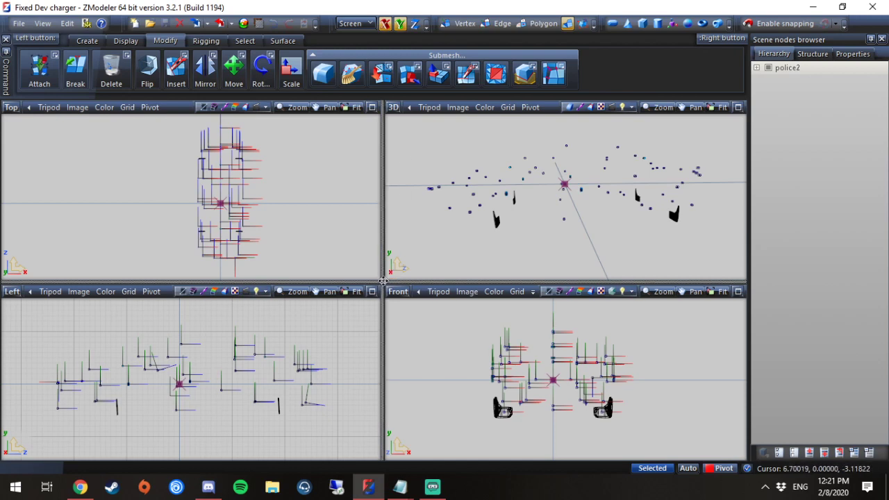
- Enlarge the Top and 3D viewports, restore the four-view layout, and check the view types available for the 3D viewport
left_click_drag(381, 281, 377, 458)
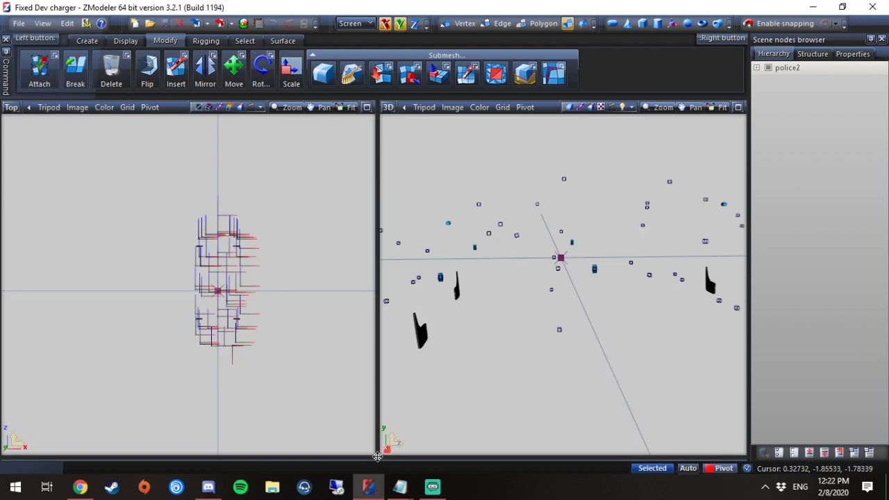
left_click_drag(375, 456, 377, 292)
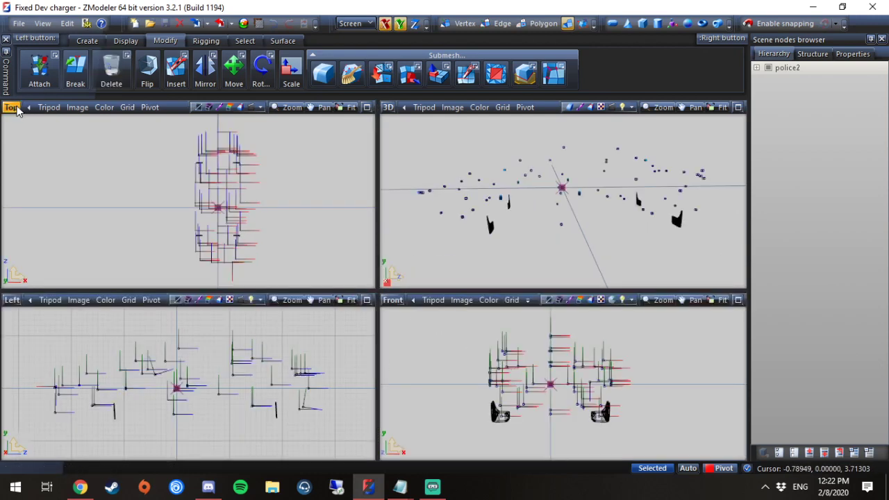
left_click(387, 109)
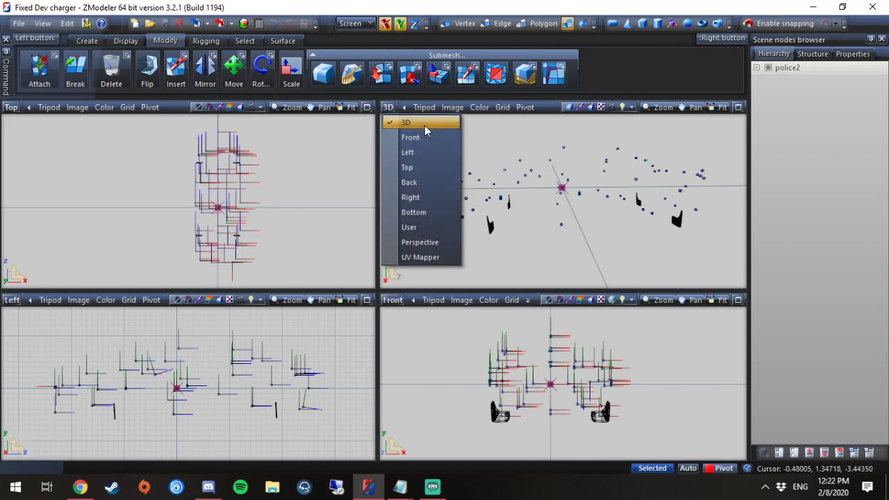
left_click(499, 143)
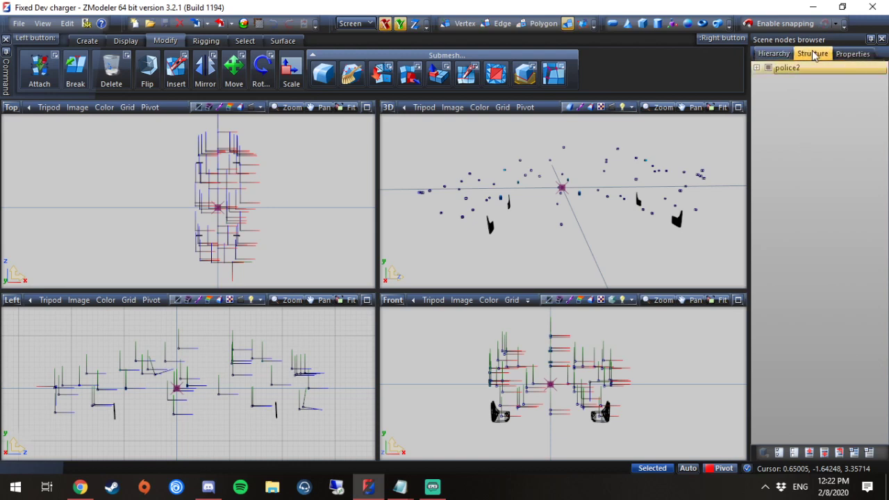
- Expand the police2 and chassis nodes, look through the list of car parts, and collapse the tree again
left_click(757, 68)
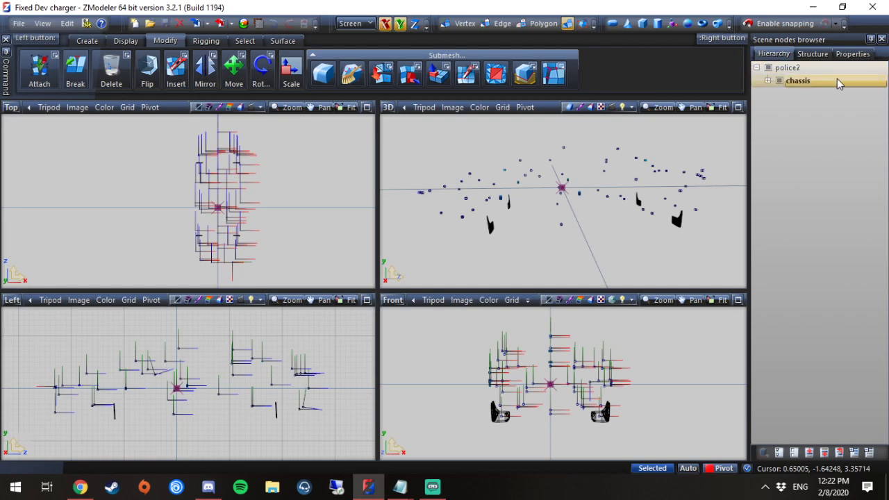
left_click(768, 82)
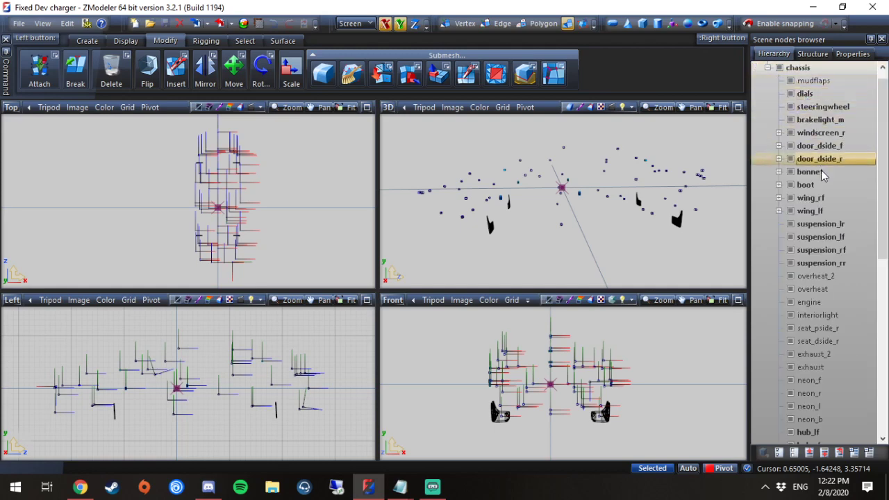
scroll(821, 170, "down", 7)
scroll(808, 333, "down", 2)
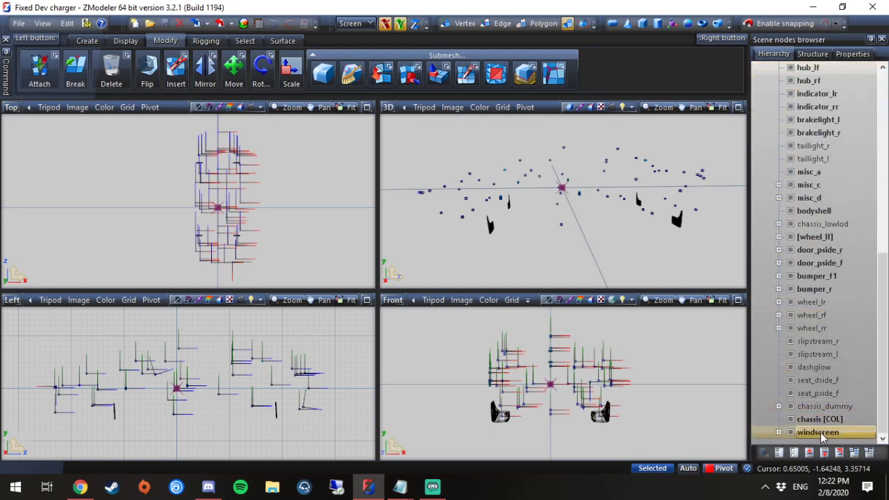
scroll(820, 430, "up", 10)
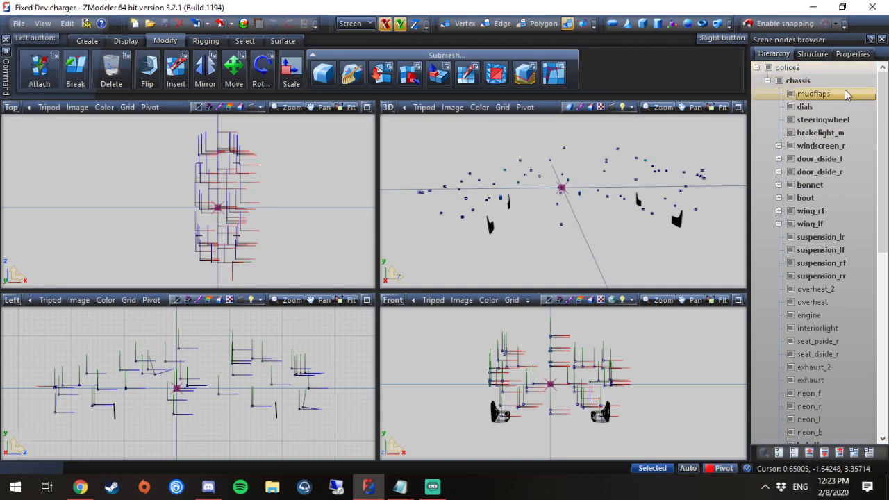
left_click(799, 80)
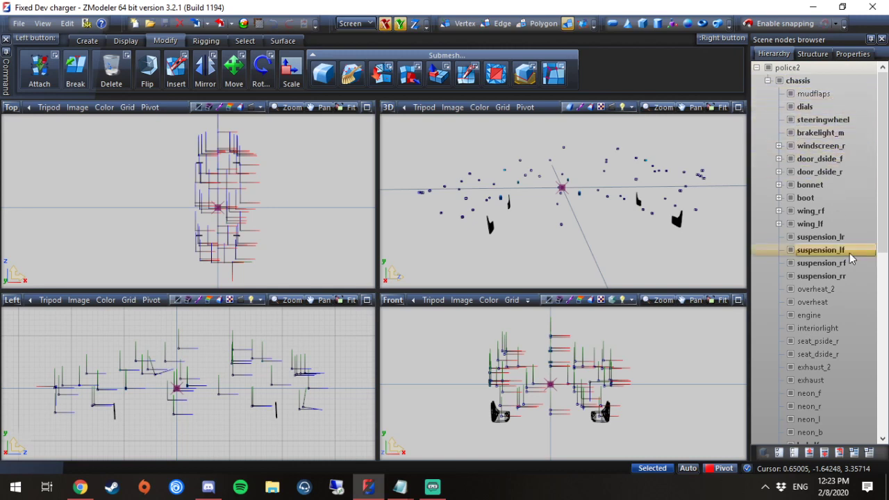
left_click(756, 67)
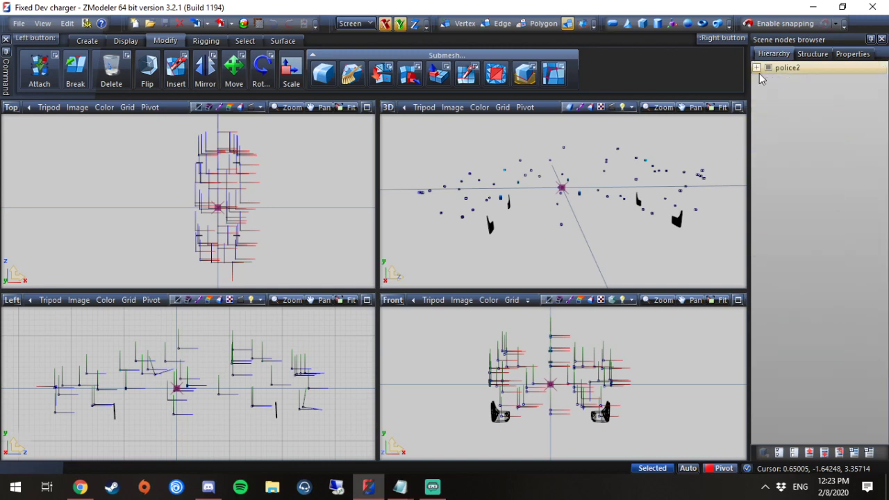
left_click(756, 68)
left_click(756, 68)
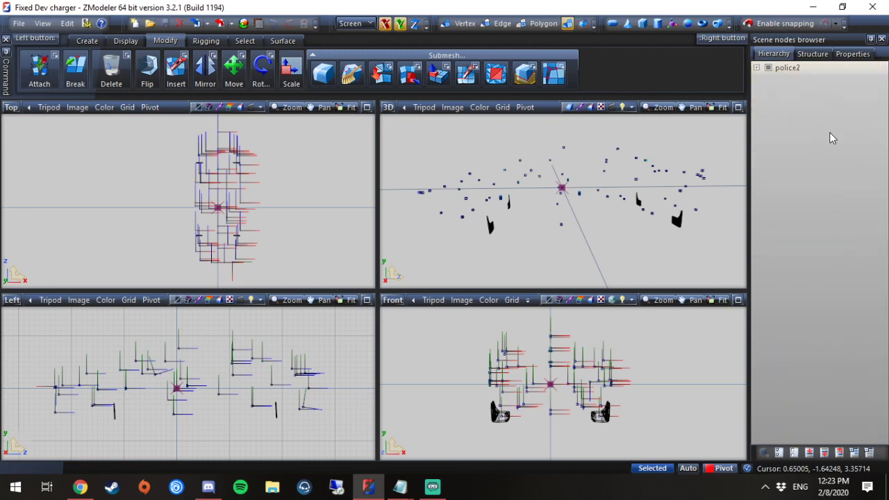
- Look at the scene's structure states and node properties, and return to the node hierarchy
left_click(812, 53)
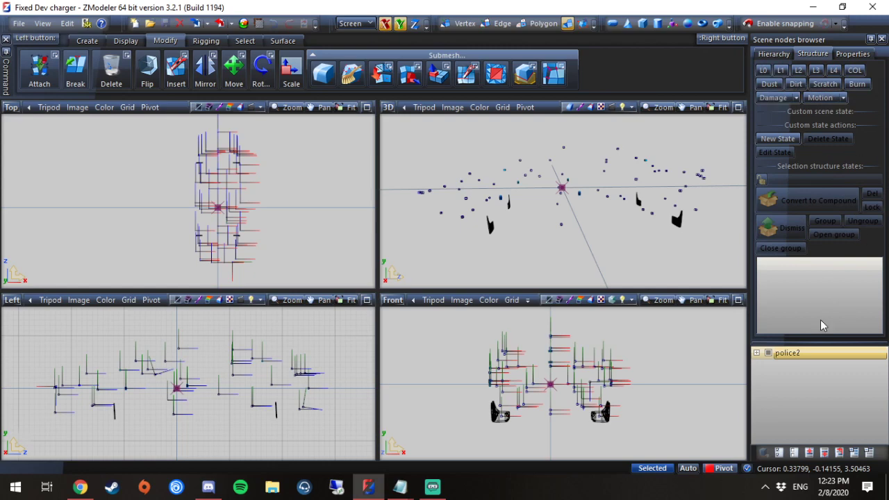
left_click(853, 53)
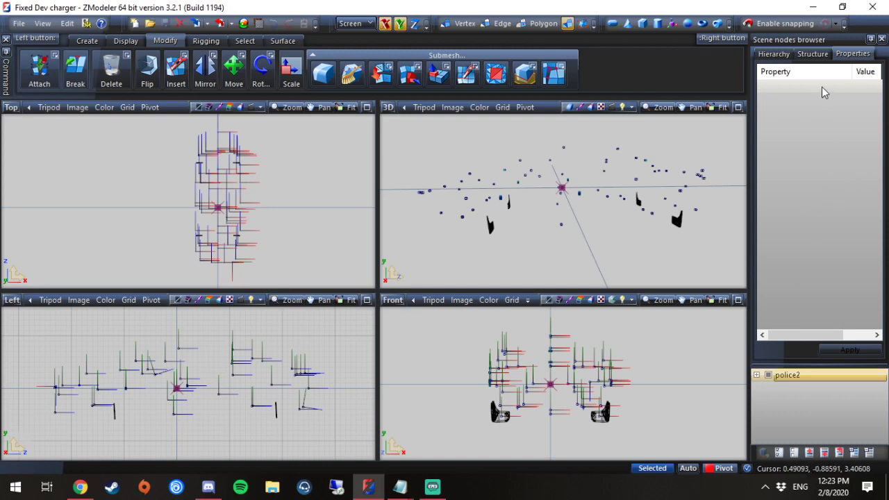
left_click(772, 53)
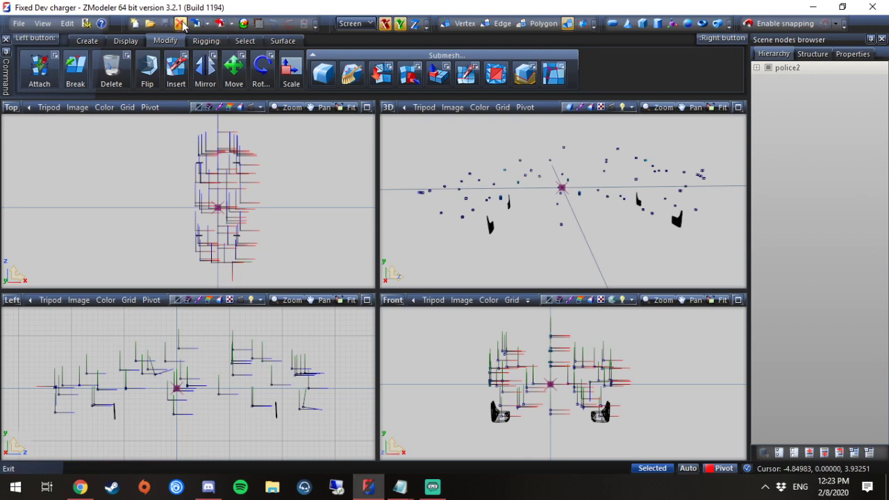
left_click(207, 24)
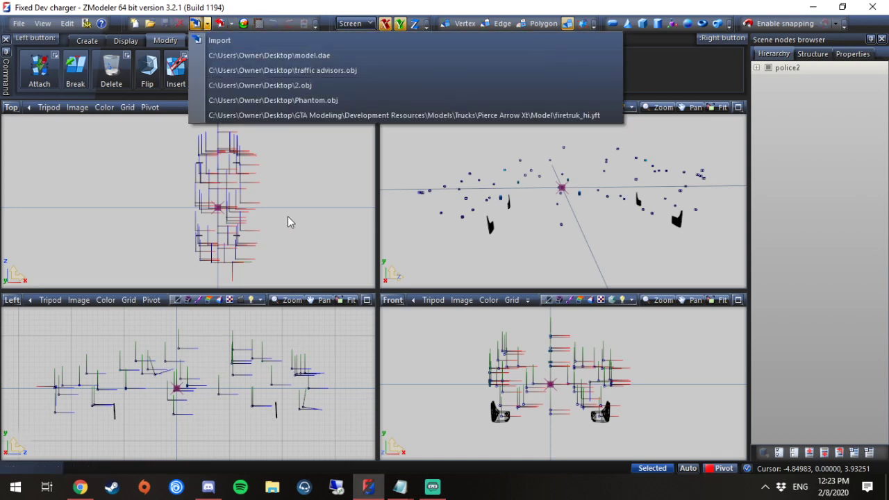
left_click(305, 200)
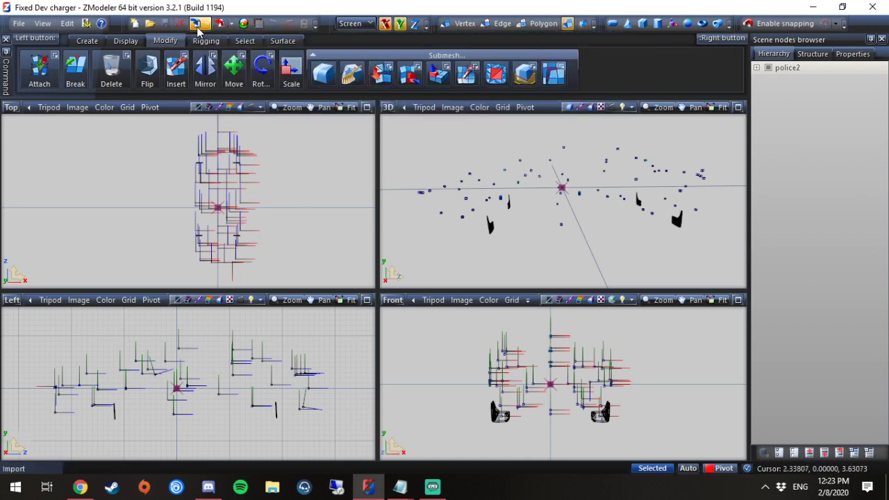
left_click(42, 22)
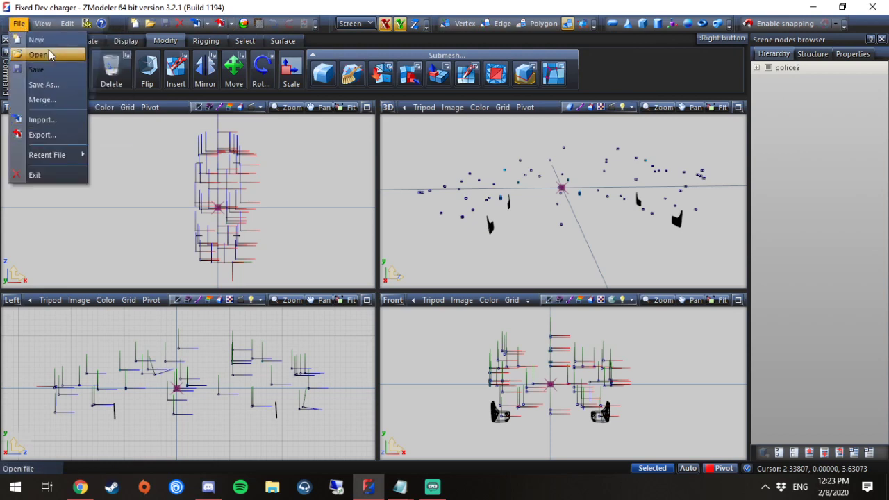
left_click(239, 162)
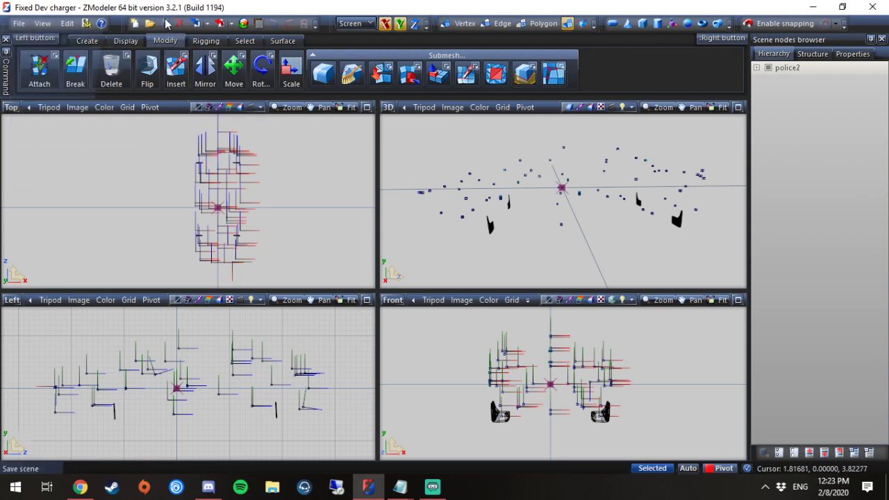
- Browse all materials in the Material Browser and examine their shaders from the first to the last entry
left_click(244, 24)
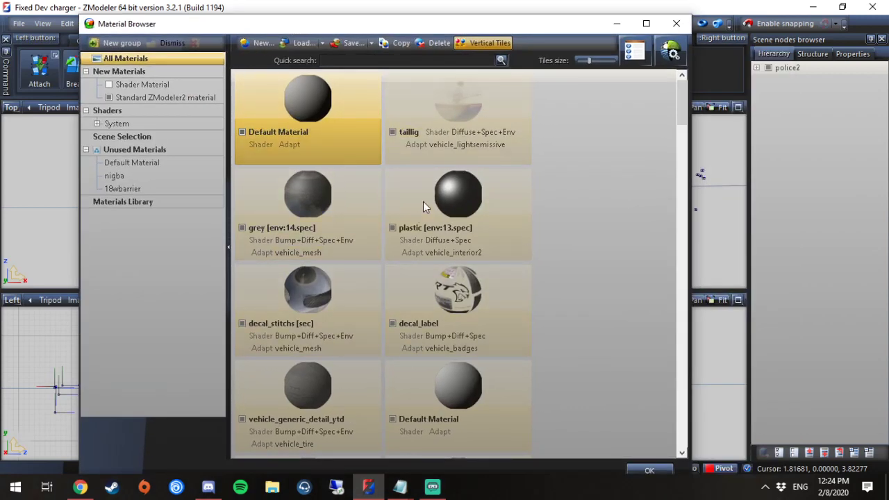
scroll(472, 229, "down", 2)
scroll(471, 221, "up", 2)
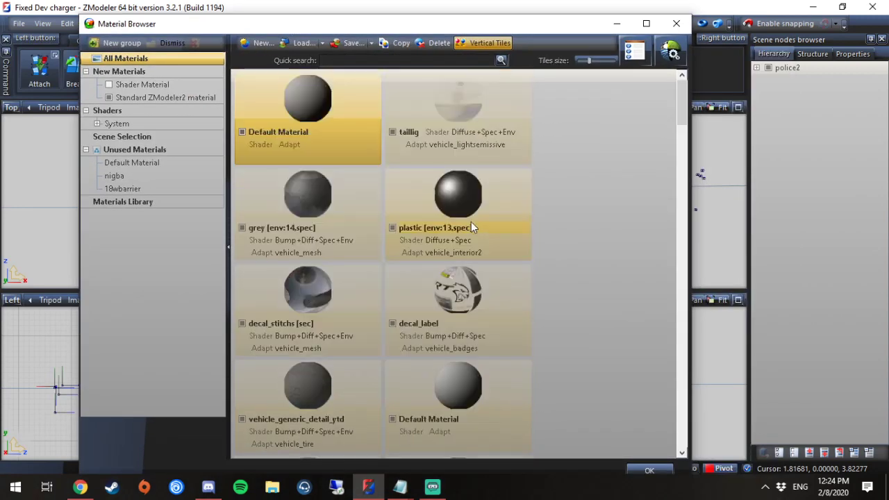
scroll(544, 221, "down", 10)
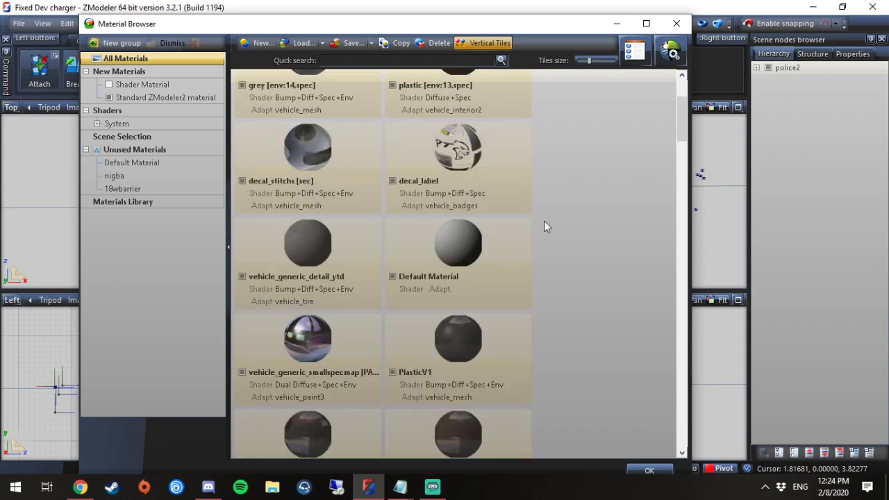
scroll(540, 223, "down", 10)
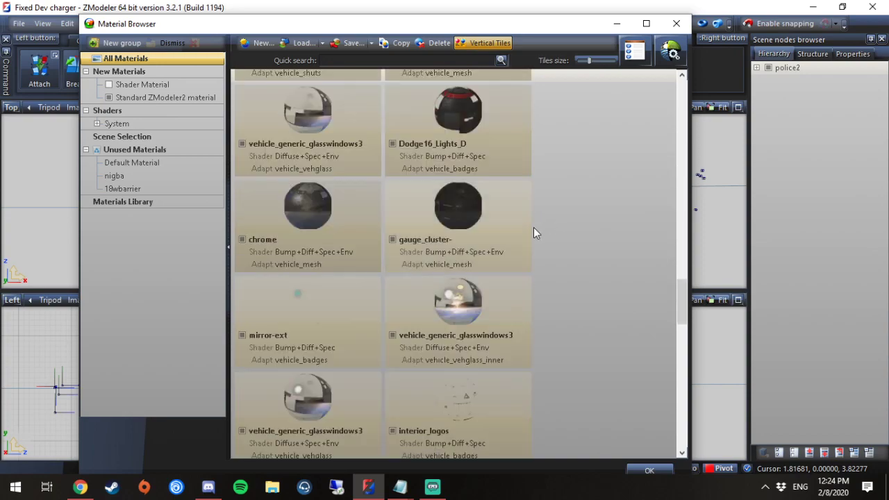
scroll(534, 230, "up", 15)
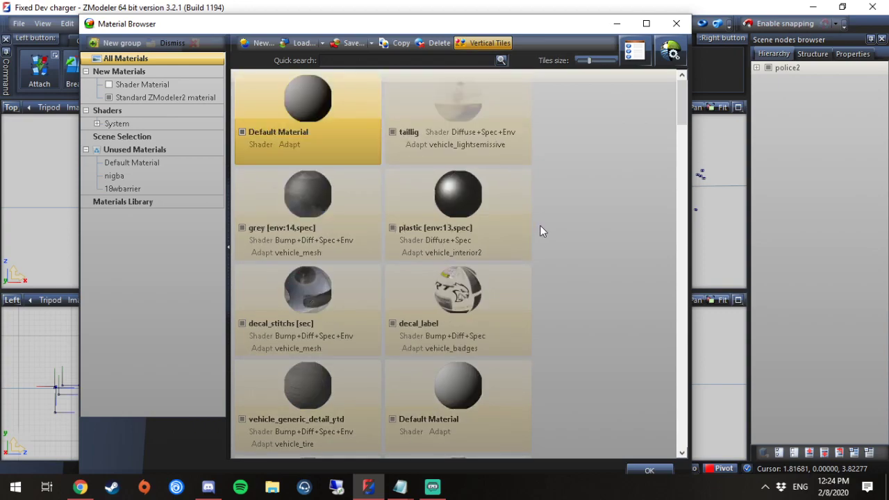
scroll(539, 229, "down", 8)
scroll(540, 229, "down", 15)
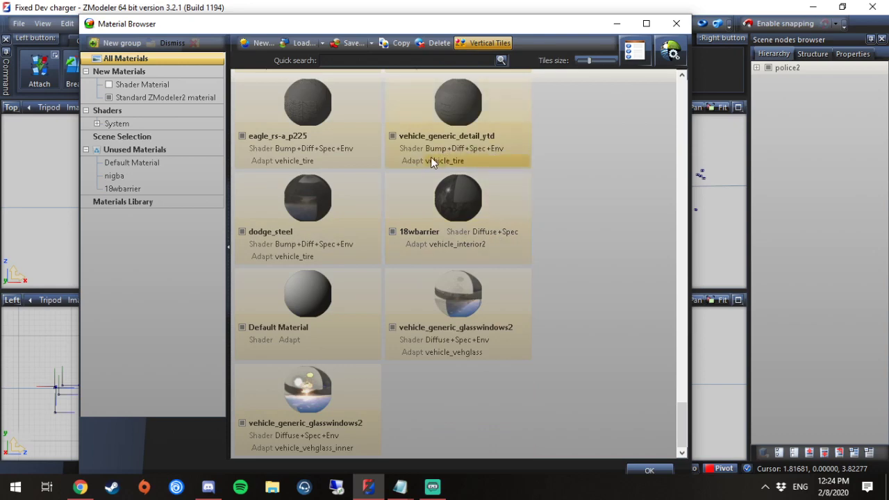
scroll(488, 254, "up", 15)
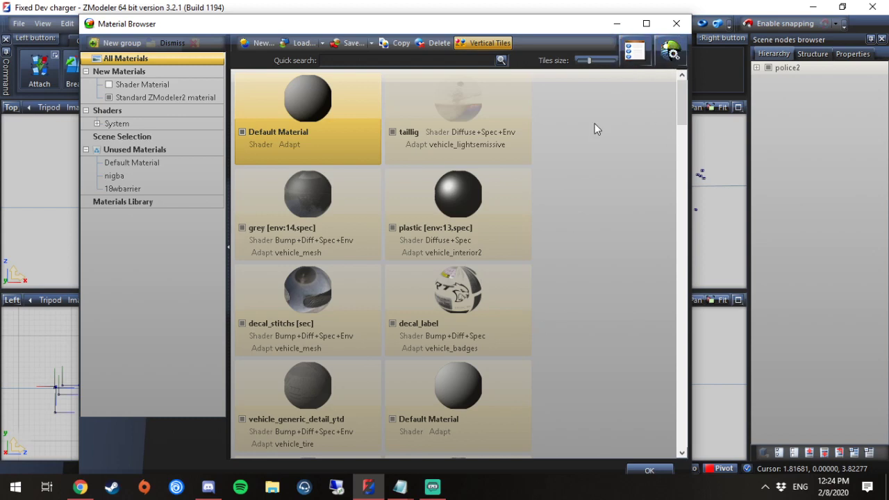
- View the material properties of the selected Default Material, and close them and the Material Browser
left_click(633, 54)
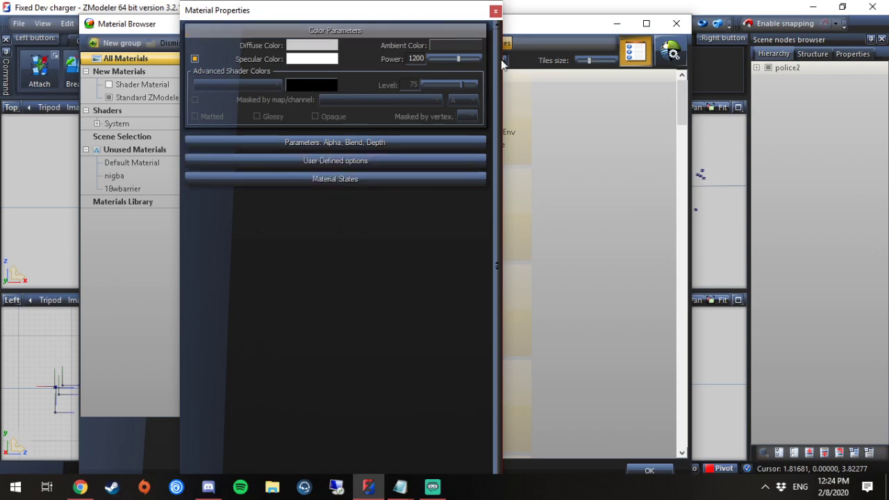
left_click(494, 11)
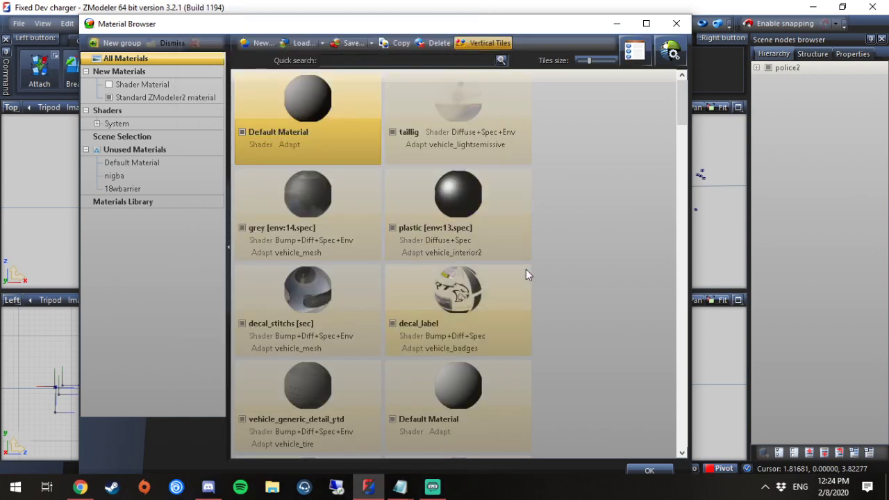
left_click(677, 25)
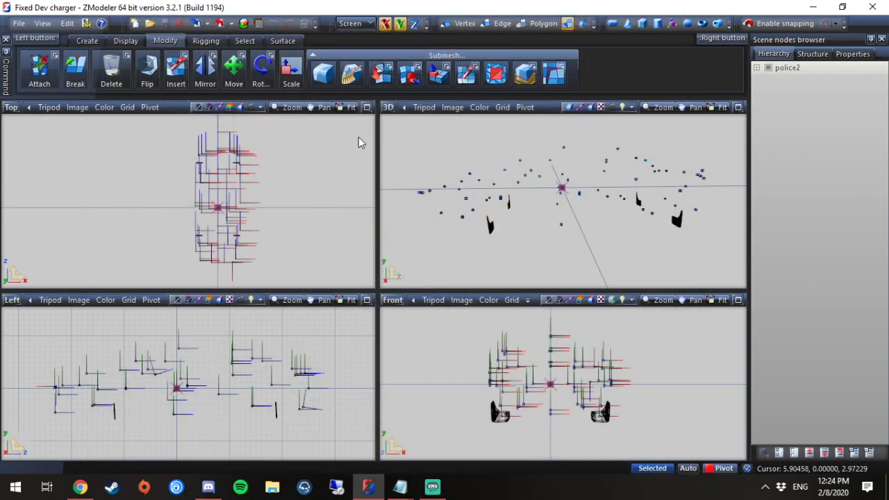
- Open the Textures Browser and look through the model's textures as far as the vehicle_generic_doorshut entries
left_click(259, 25)
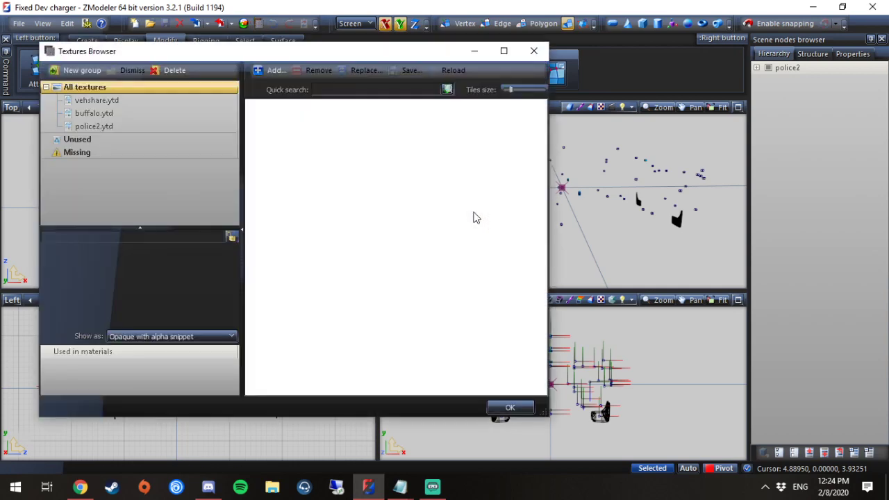
scroll(378, 123, "down", 10)
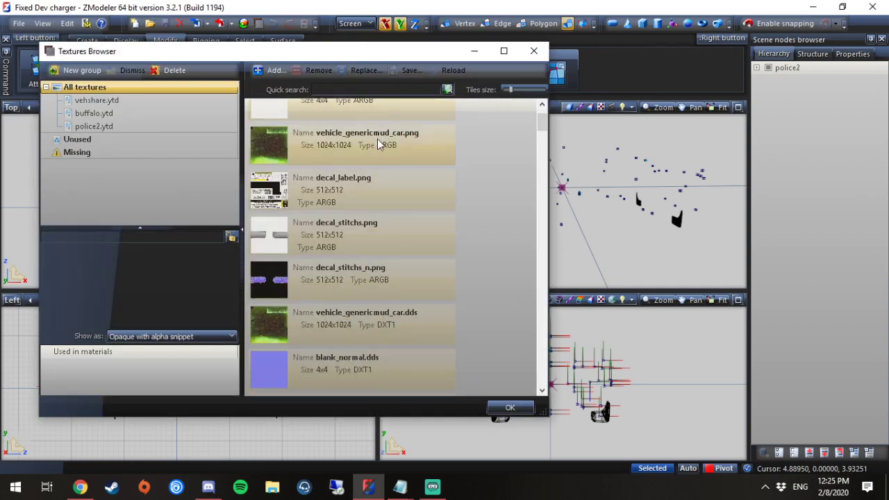
scroll(387, 189, "down", 15)
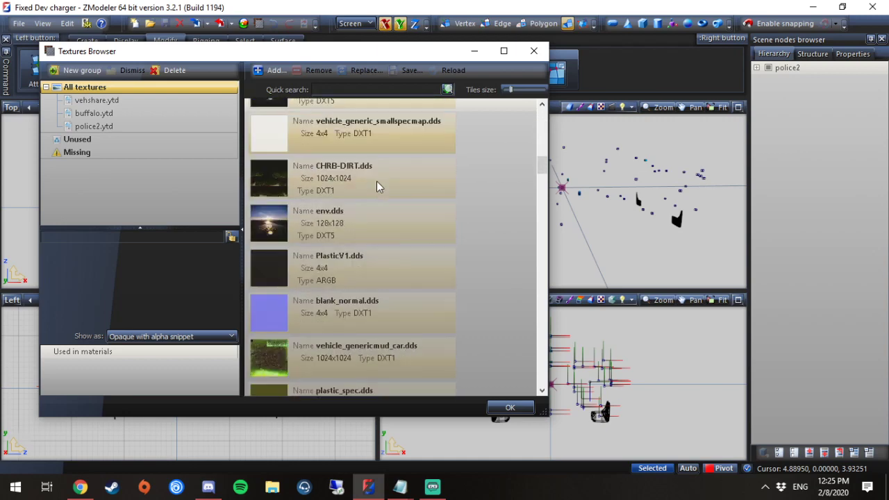
scroll(380, 226, "down", 18)
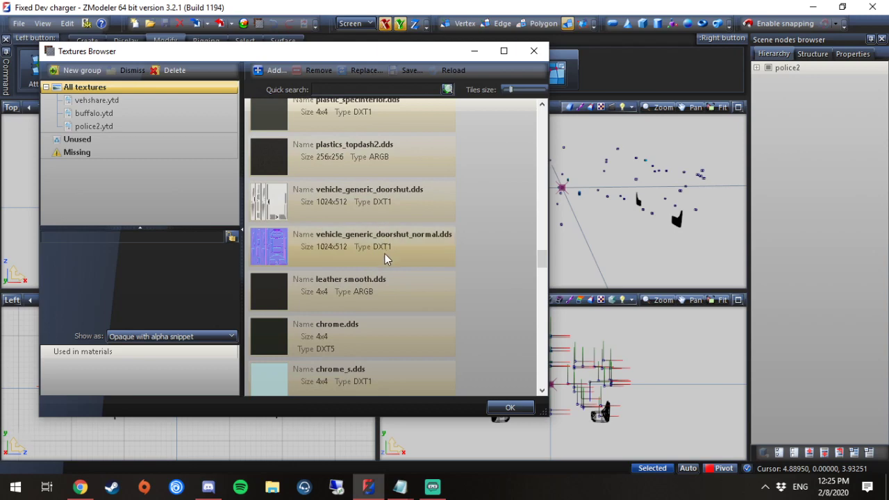
- Preview the vehicle_generic_doorshut_normal.dds, plastics_ninterior.dds and interior_logos.dds textures and the materials that use them
left_click(384, 253)
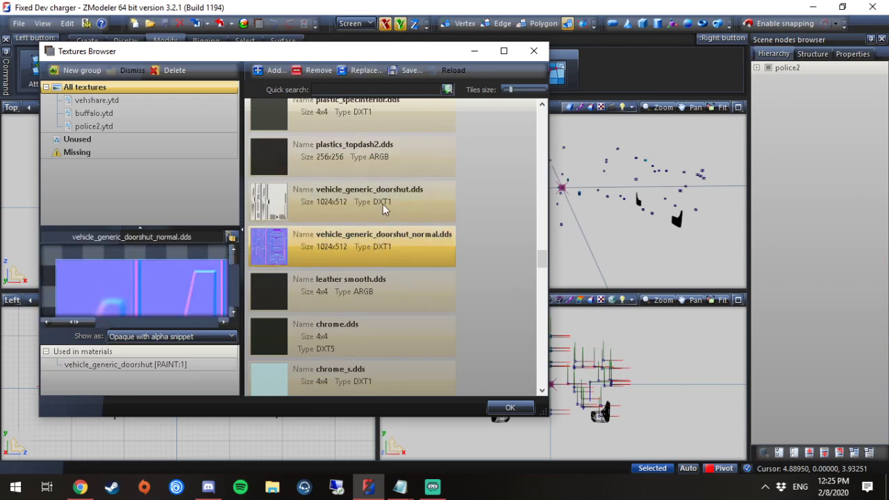
scroll(382, 184, "up", 1)
left_click(385, 138)
scroll(363, 172, "up", 5)
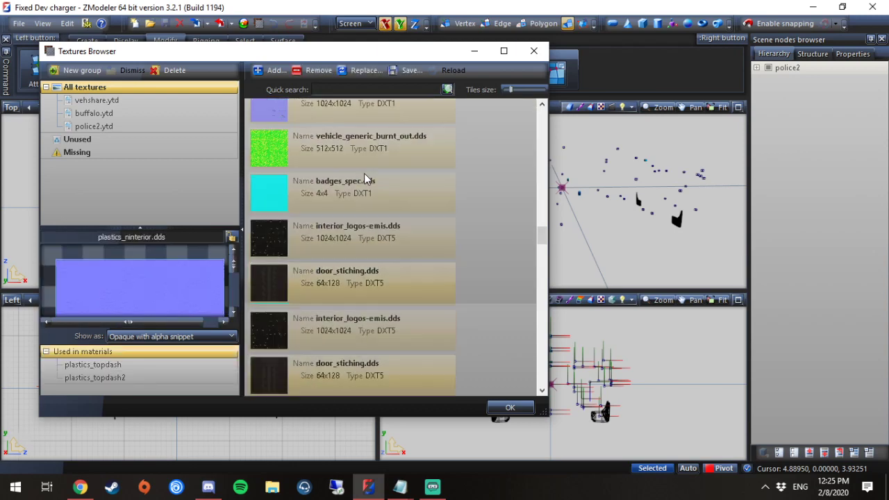
scroll(361, 174, "up", 2)
left_click(360, 174)
key("Up")
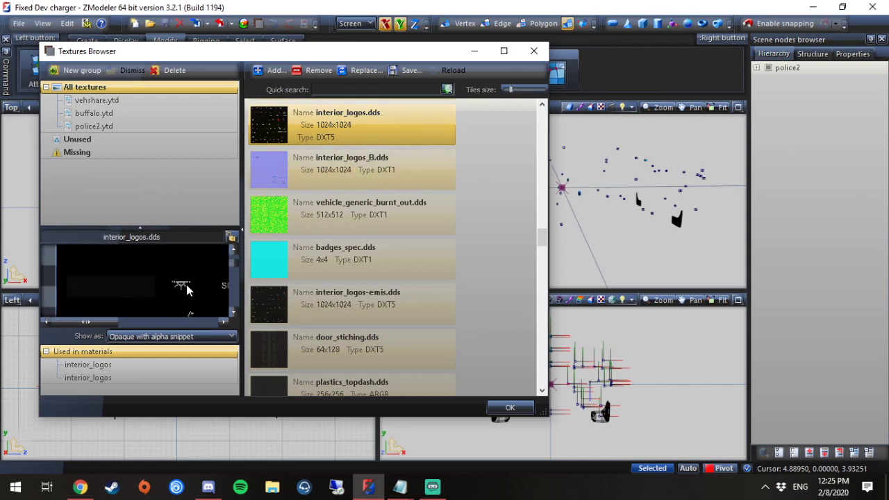
- Look through the whole texture list from the first to the last entry, and close the Textures Browser
scroll(182, 286, "down", 2)
scroll(384, 261, "down", 12)
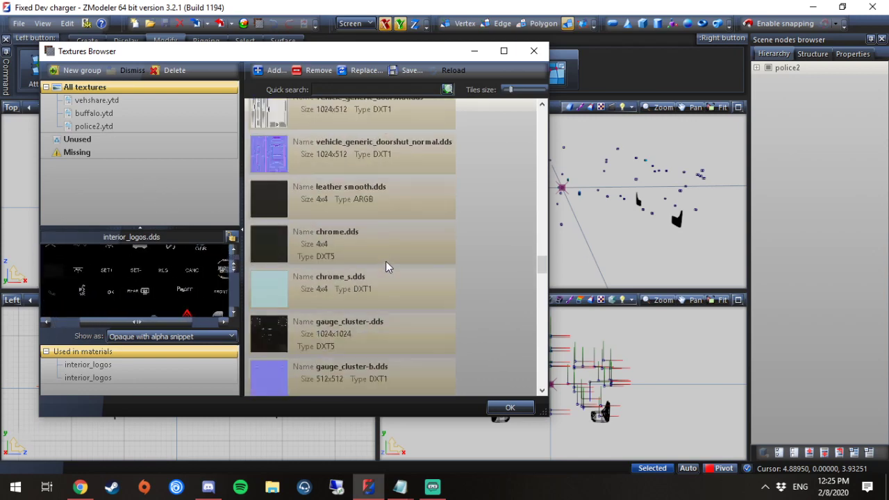
scroll(369, 274, "down", 15)
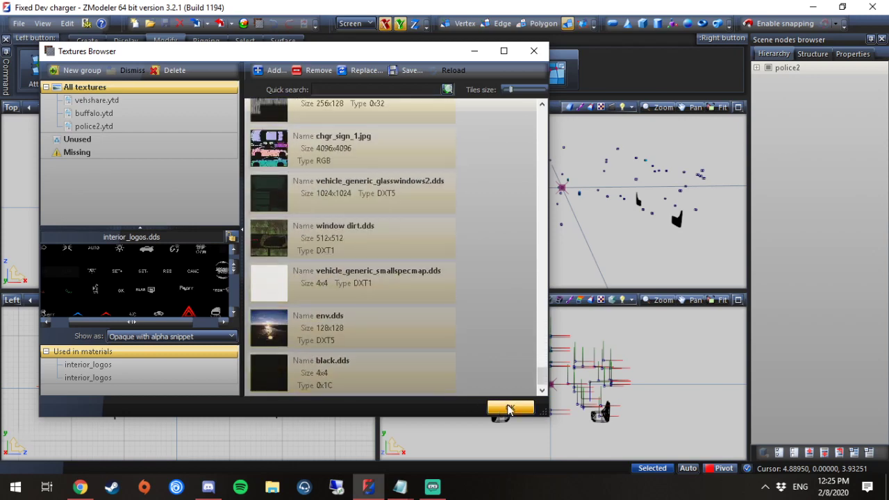
scroll(389, 343, "up", 8)
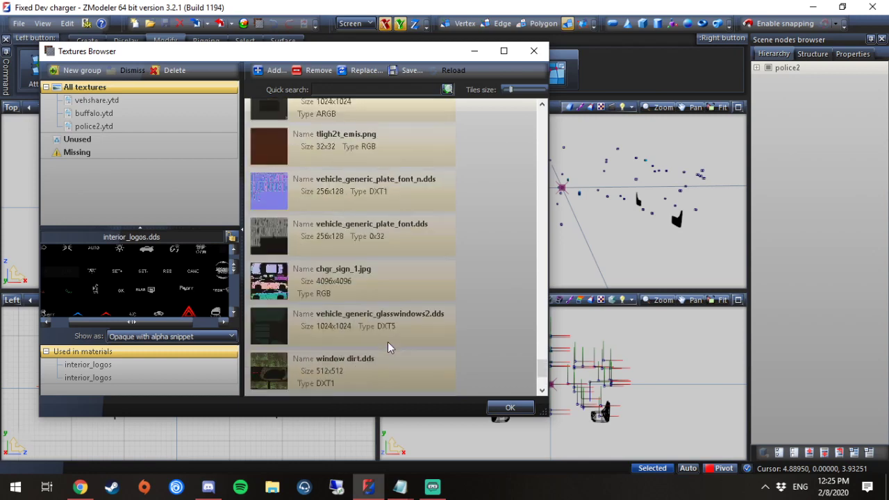
scroll(394, 337, "up", 15)
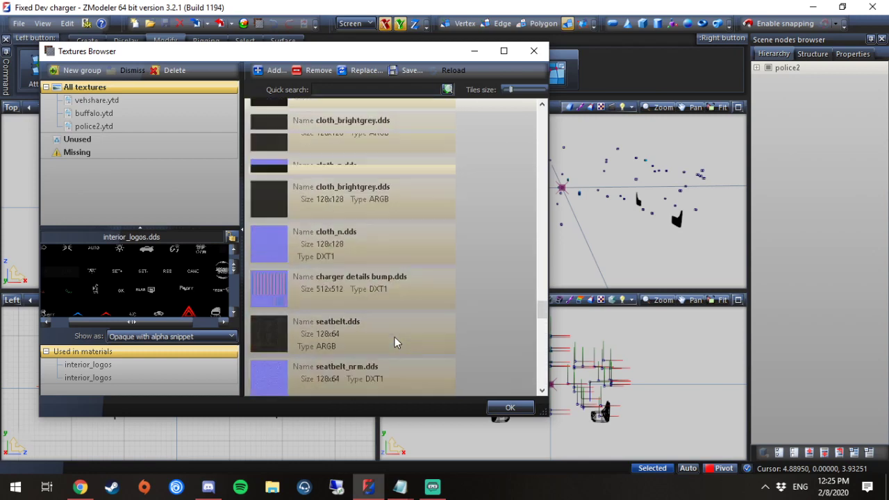
scroll(395, 337, "up", 5)
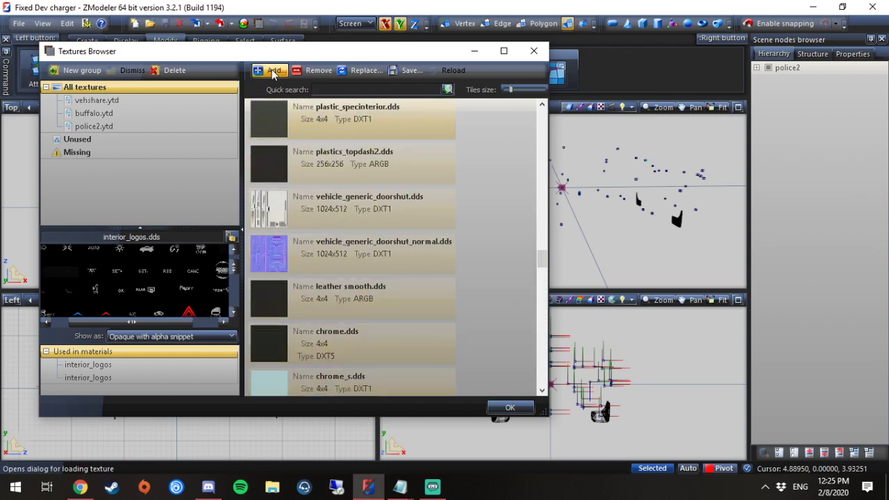
scroll(438, 275, "up", 10)
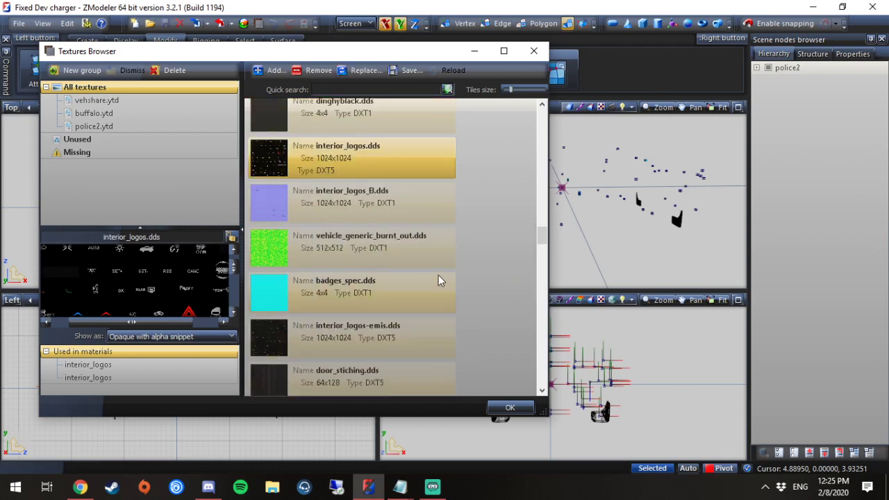
scroll(438, 274, "up", 8)
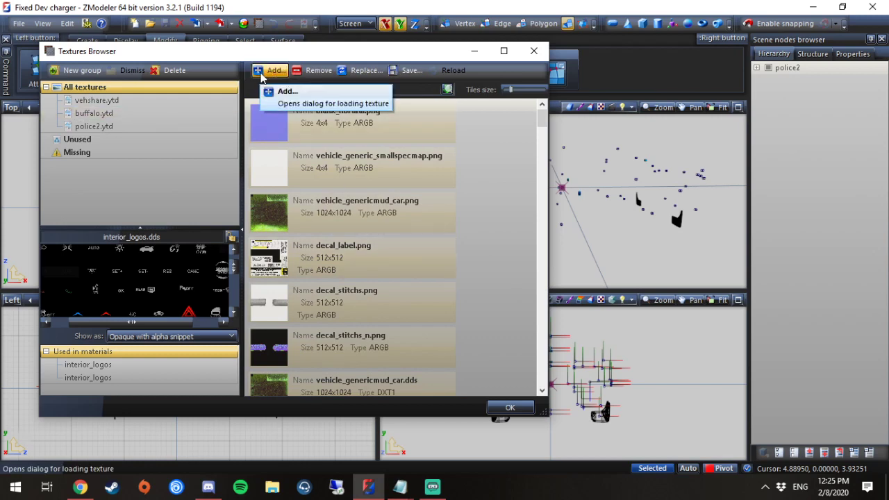
scroll(425, 308, "down", 3)
scroll(420, 309, "down", 10)
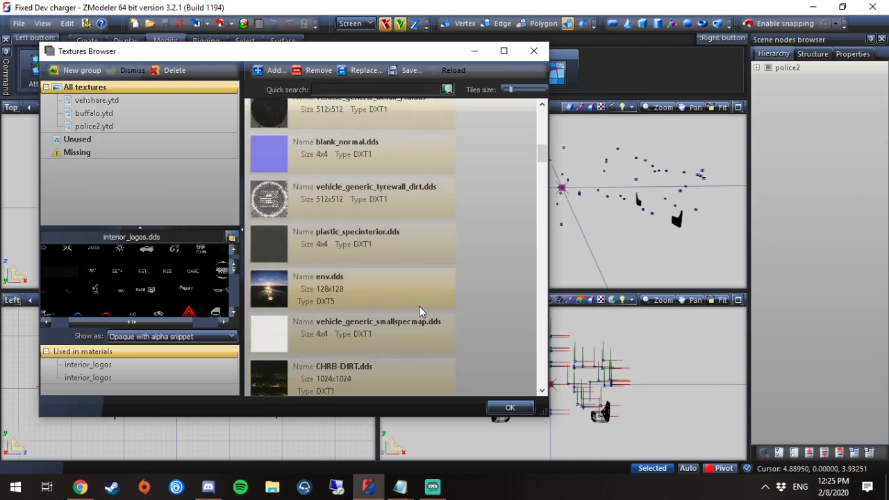
scroll(409, 318, "down", 12)
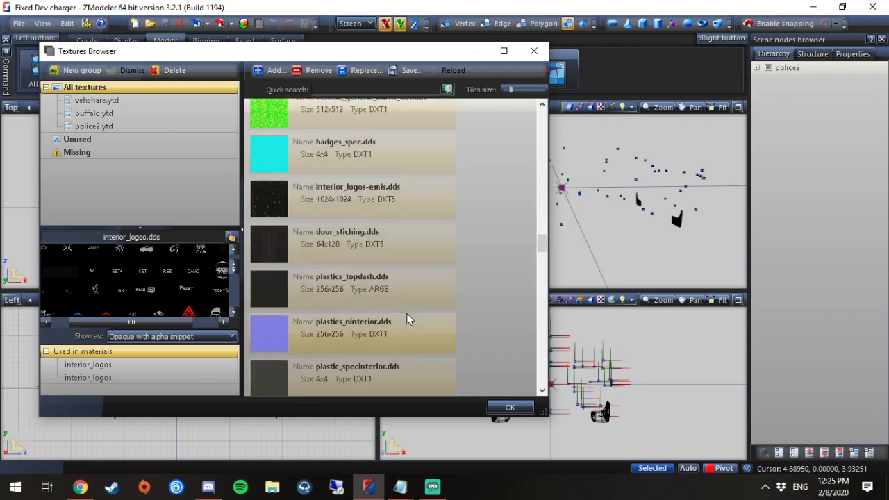
scroll(402, 265, "down", 15)
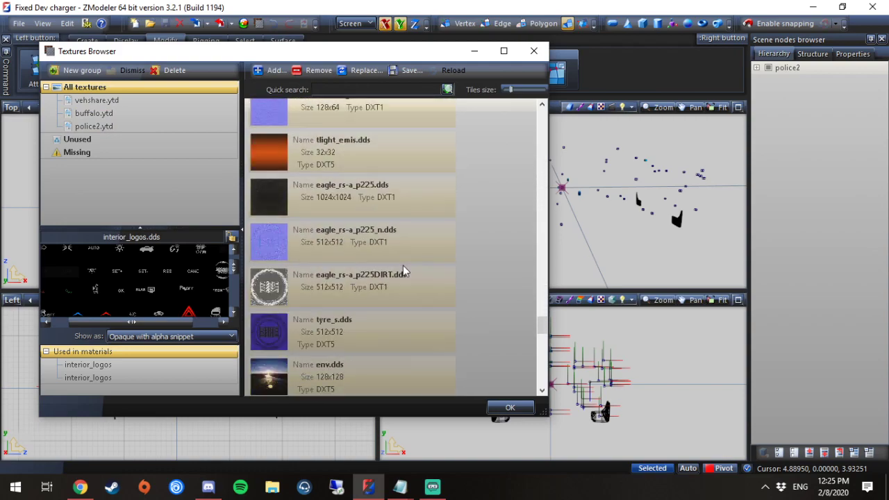
left_click(510, 407)
- Switch the active axes from X and Y to Y and Z, and restore X and Y
middle_click_drag(618, 176, 572, 235)
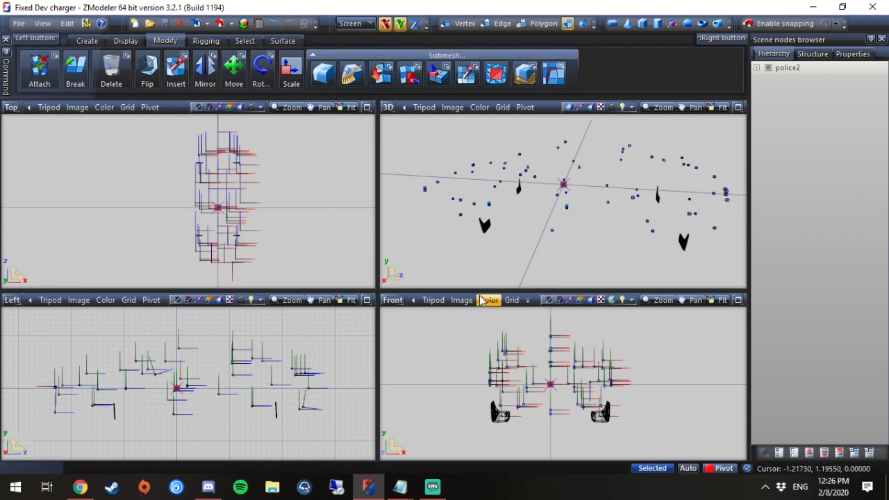
middle_click_drag(506, 242, 500, 155)
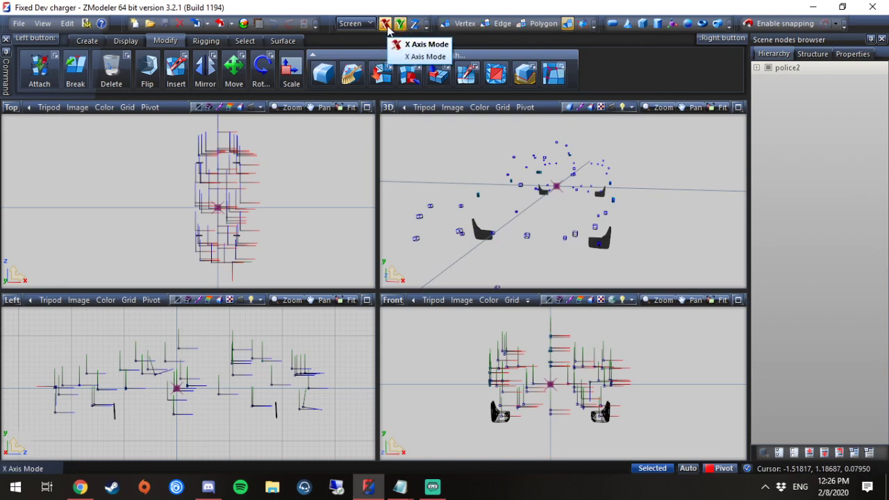
key("F8")
key("F8")
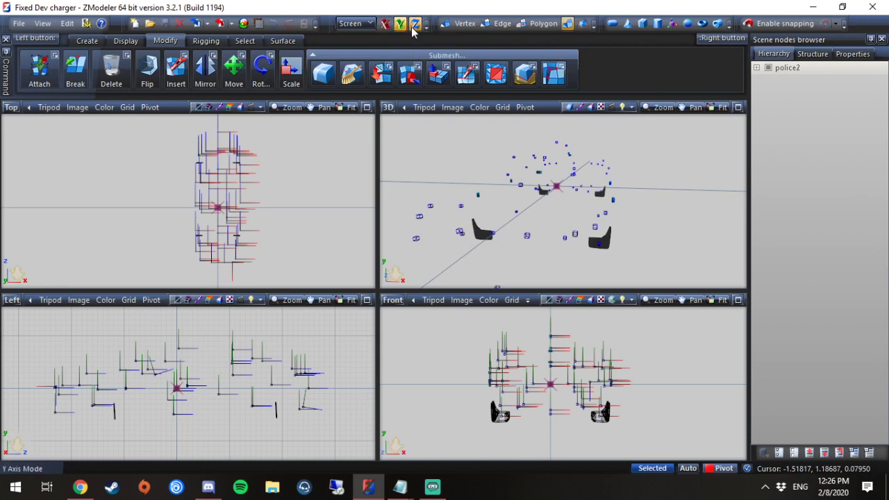
key("F8")
key("F8")
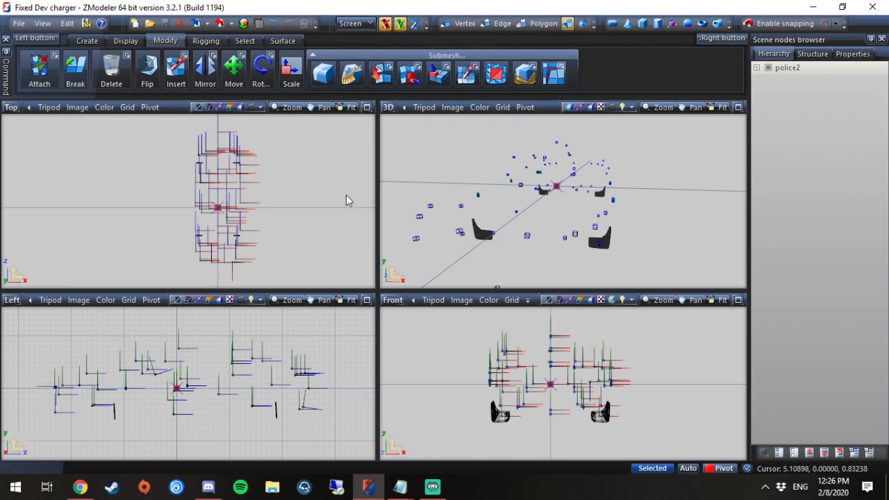
left_click(305, 215)
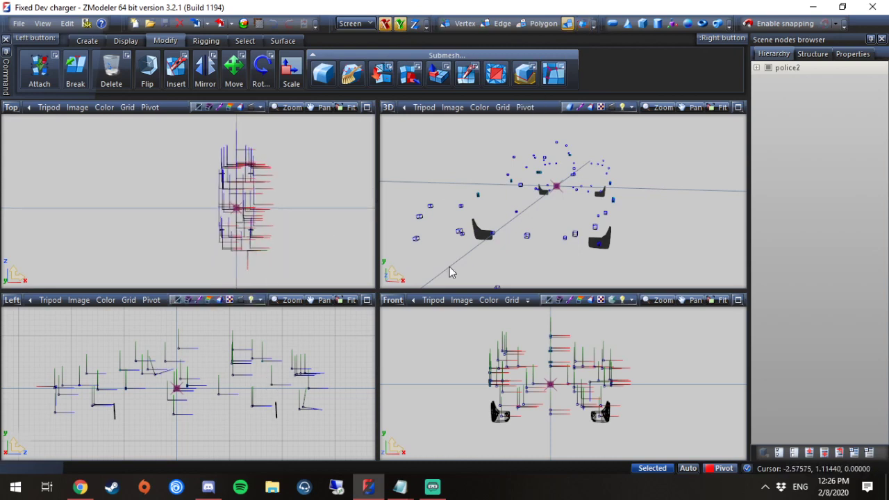
mouse_move(568, 199)
middle_mouse_down()
mouse_move(559, 195)
mouse_move(568, 199)
middle_mouse_up()
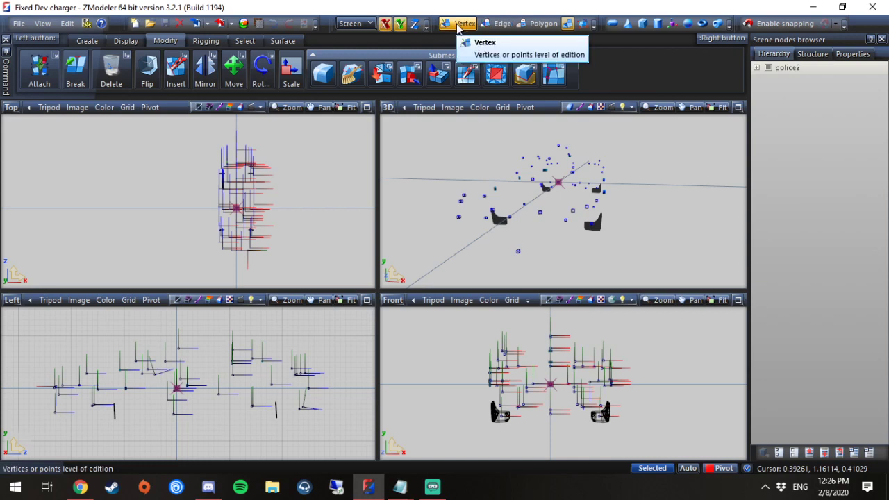
middle_click_drag(591, 203, 612, 188)
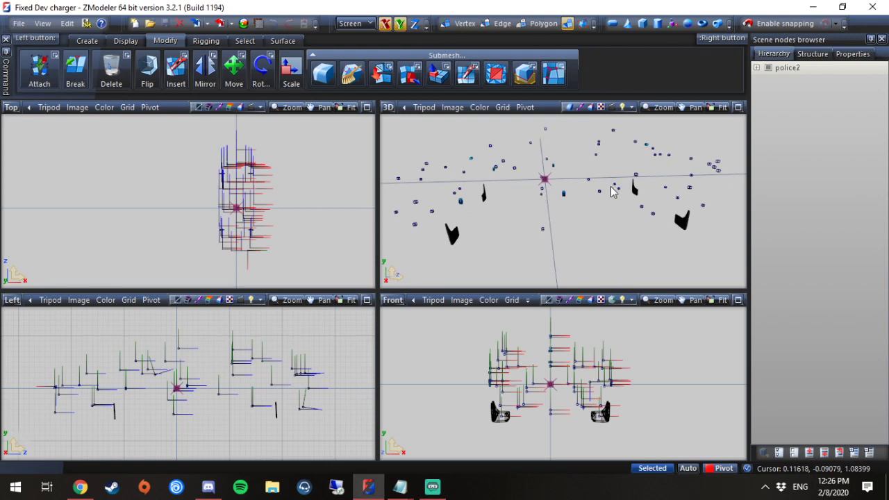
left_click(568, 23)
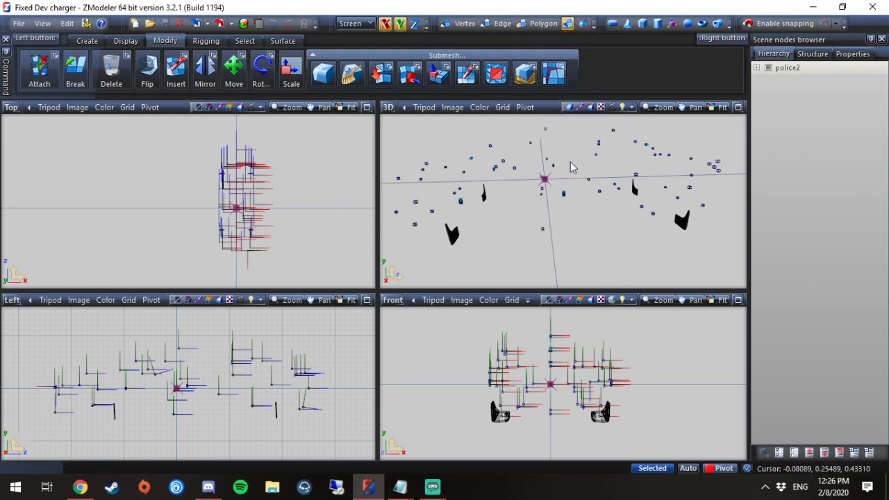
middle_click_drag(571, 164, 582, 219)
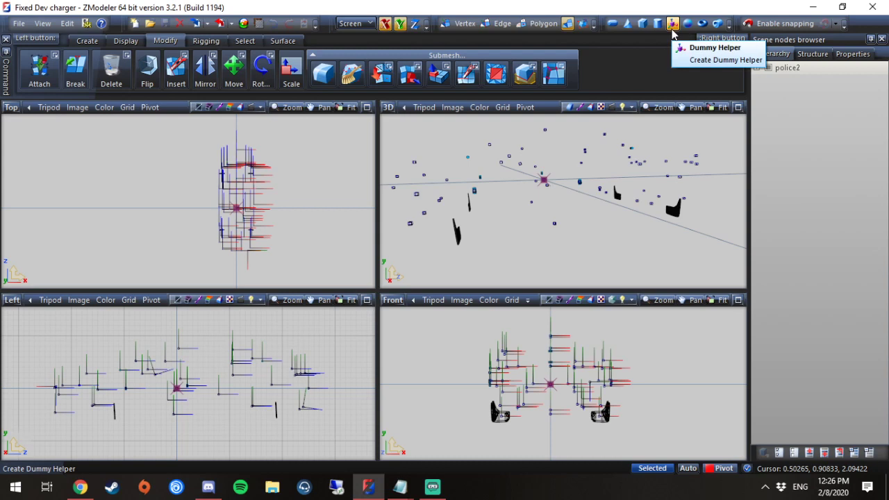
middle_click_drag(520, 202, 369, 171)
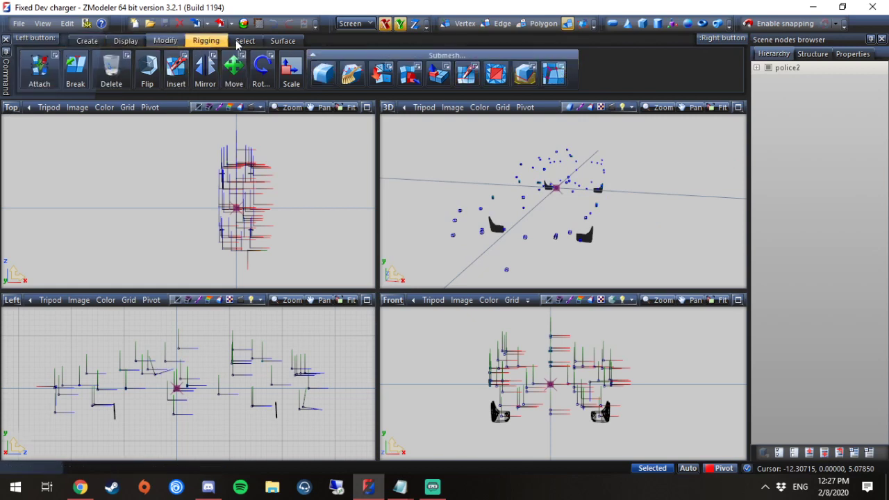
- Look through the Create, Display, Modify, Rigging, Select and Surface command sets one after another
left_click(83, 42)
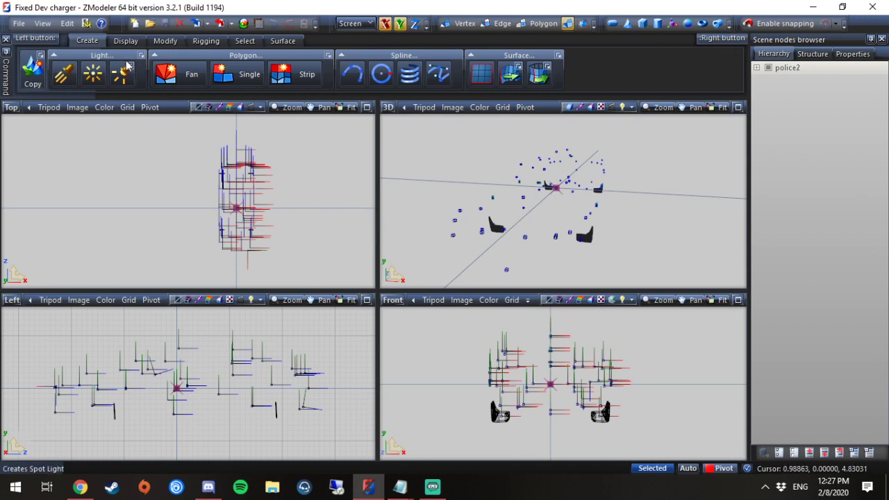
left_click(126, 41)
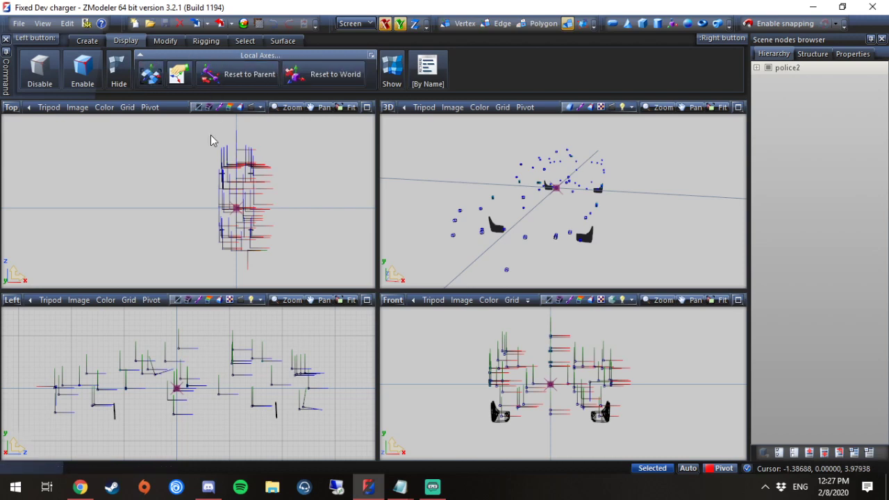
left_click(165, 40)
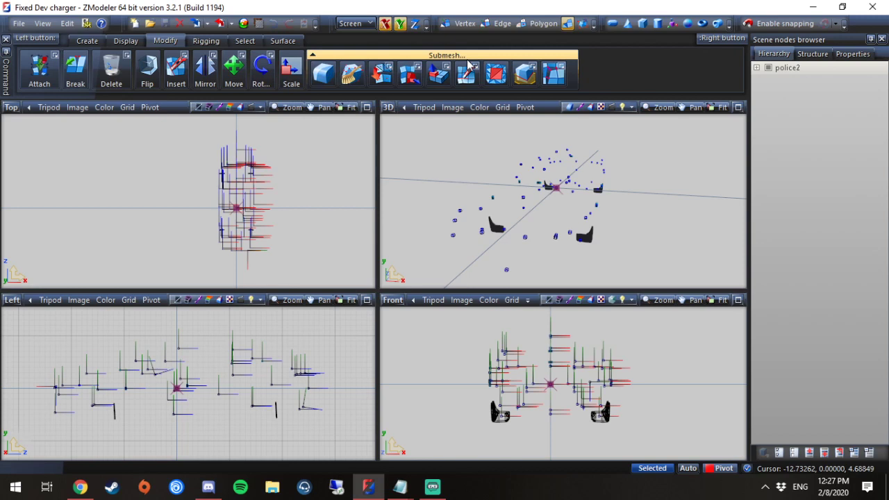
left_click(205, 40)
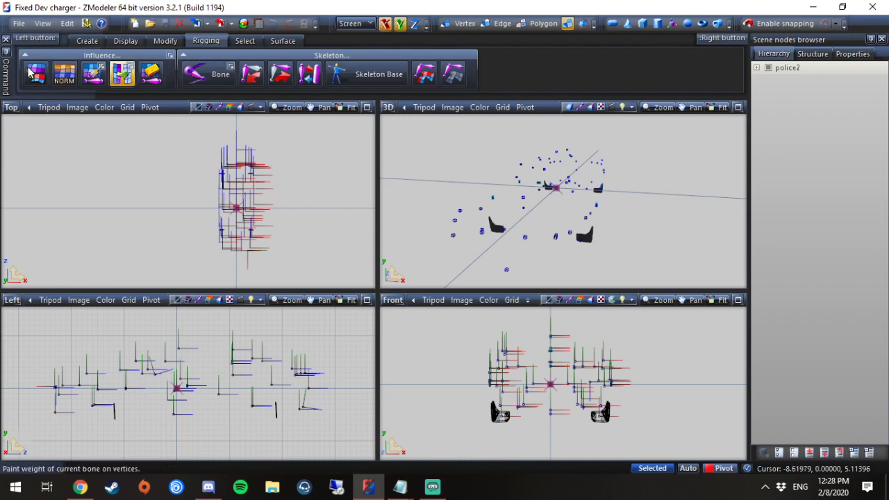
left_click(452, 73)
left_click(244, 40)
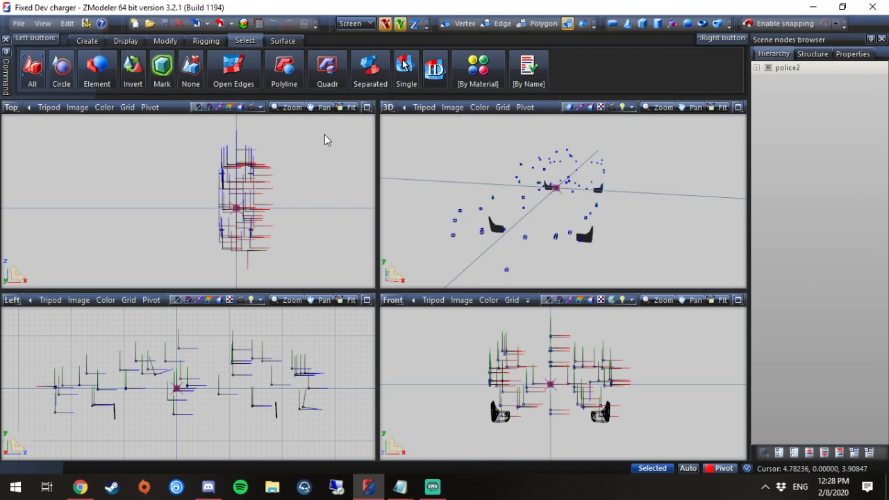
left_click(340, 77)
left_click(327, 73)
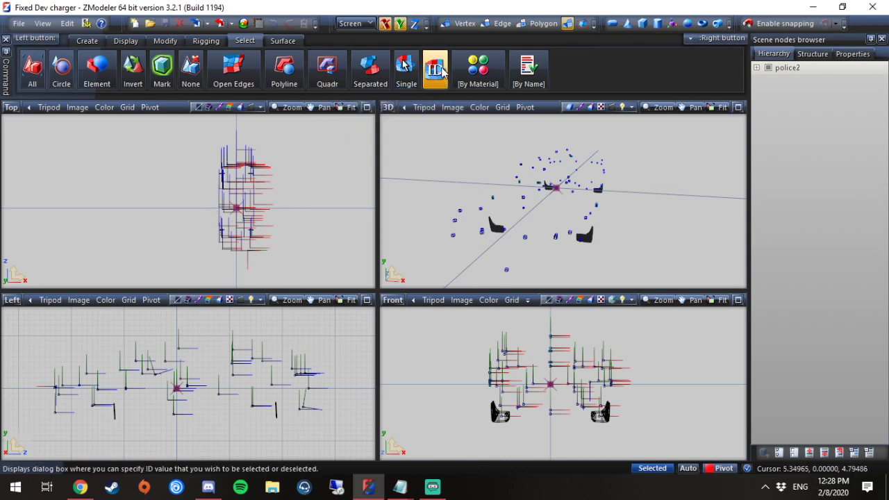
left_click(282, 40)
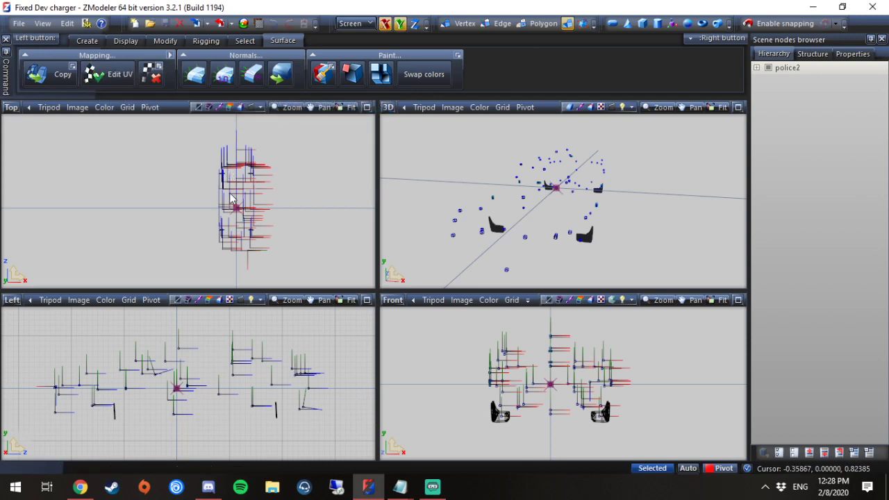
- Look through the Edit and Linking options offered for the dummy nodes in the Front view, and dismiss them without choosing one
right_click(551, 339)
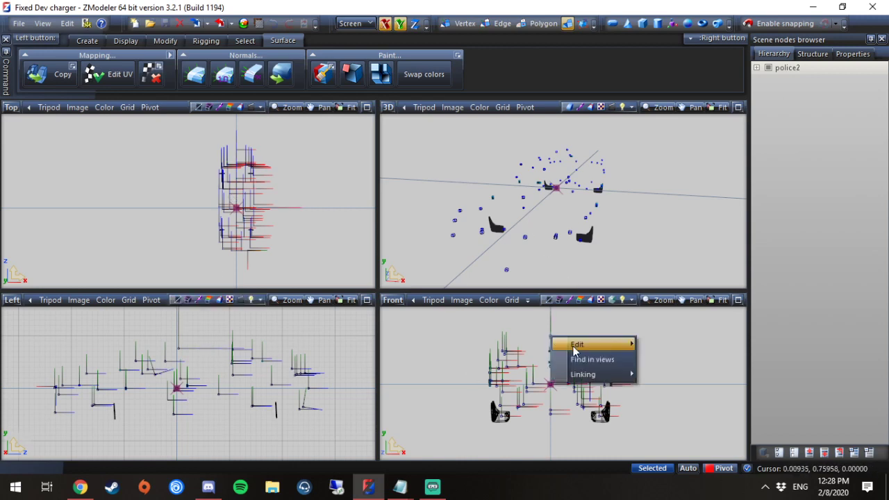
mouse_move(572, 347)
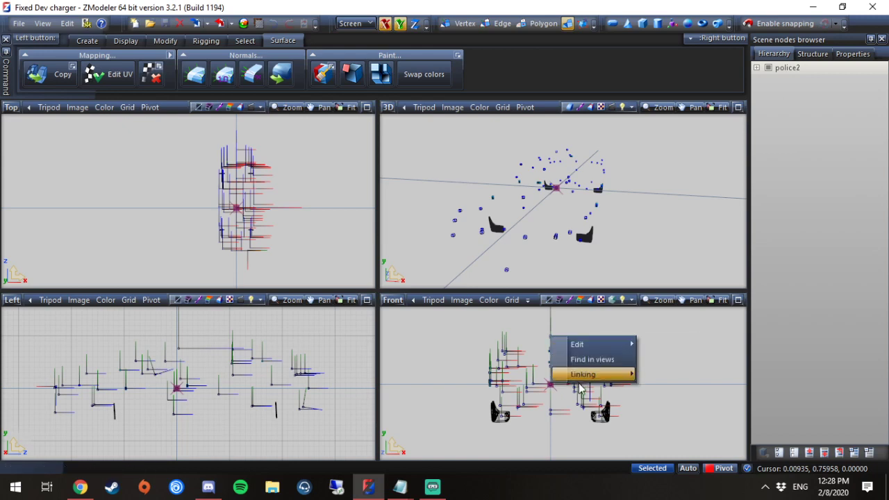
mouse_move(579, 384)
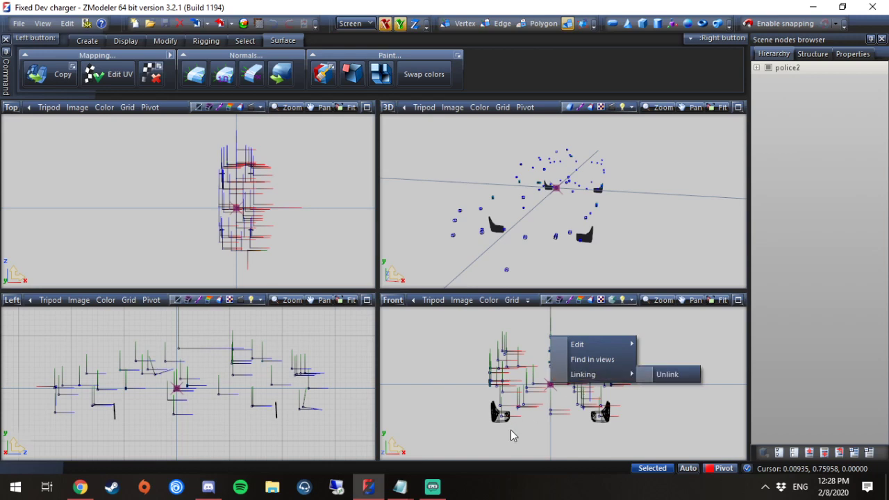
left_click(476, 413)
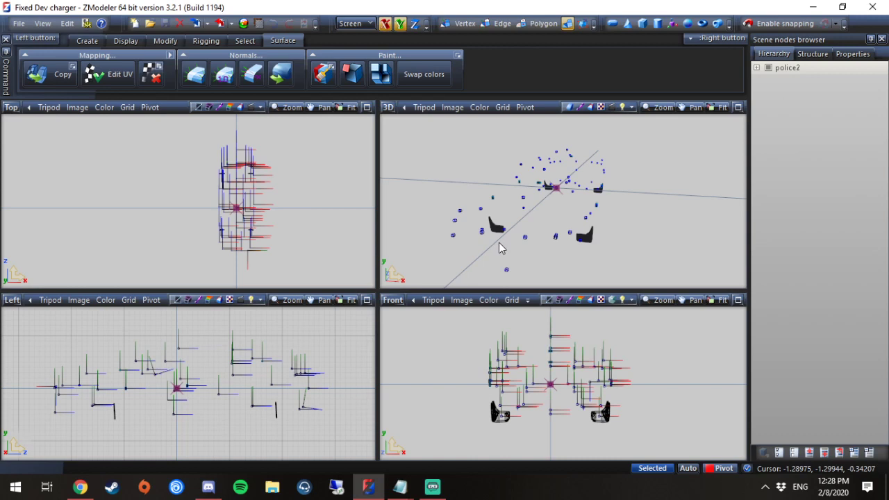
mouse_move(499, 243)
middle_mouse_down()
mouse_move(518, 254)
mouse_move(515, 243)
middle_mouse_up()
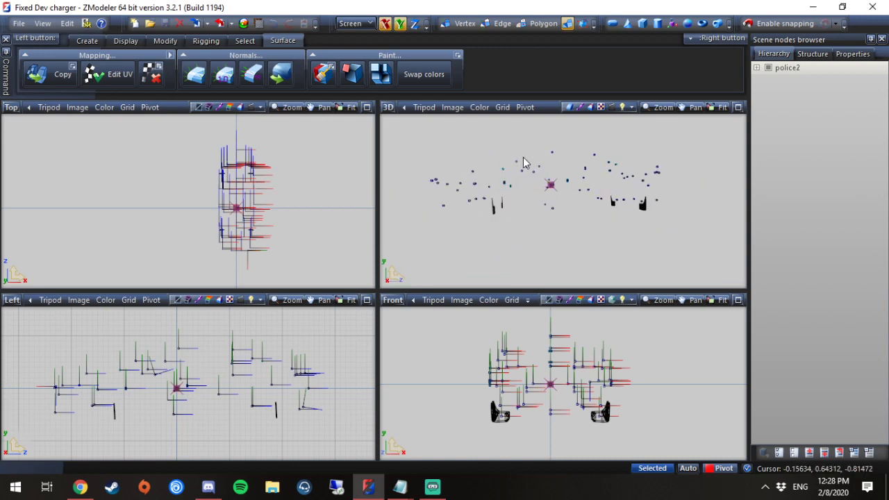
middle_click_drag(577, 222, 554, 200)
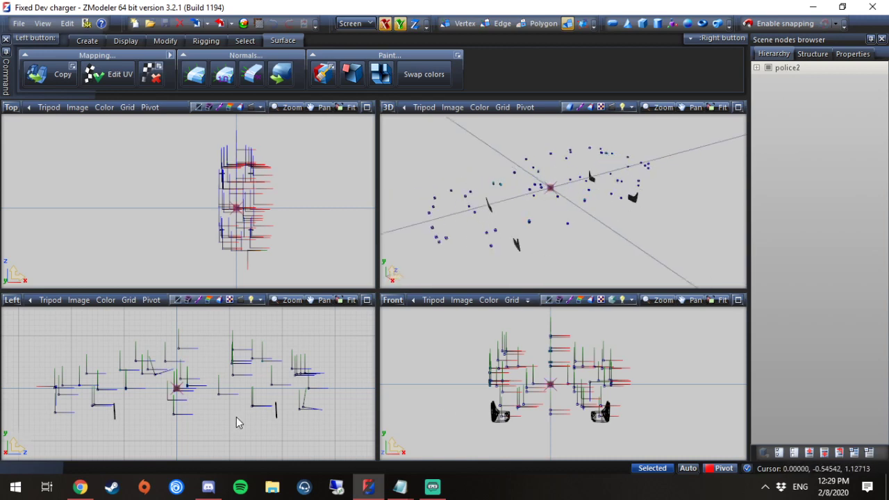
mouse_move(562, 222)
middle_mouse_down()
mouse_move(594, 240)
mouse_move(604, 201)
mouse_move(617, 237)
mouse_move(577, 240)
mouse_move(555, 226)
middle_mouse_up()
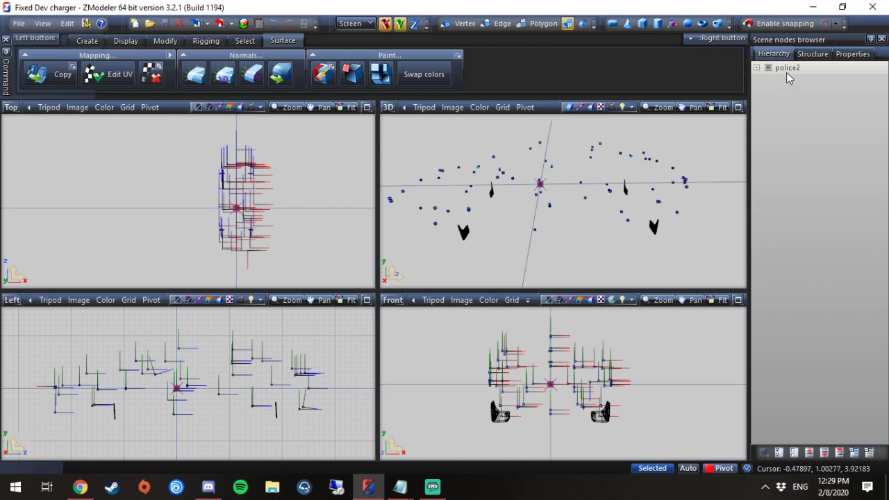
- Show the Structure page of the Scene nodes browser and adjust the heights of its state list and node tree
left_click(811, 54)
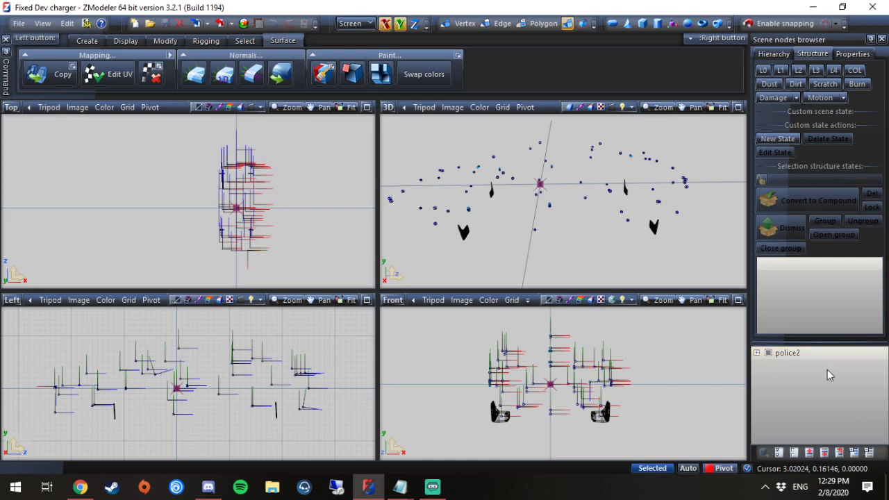
left_click_drag(815, 339, 816, 331)
left_click_drag(748, 267, 747, 268)
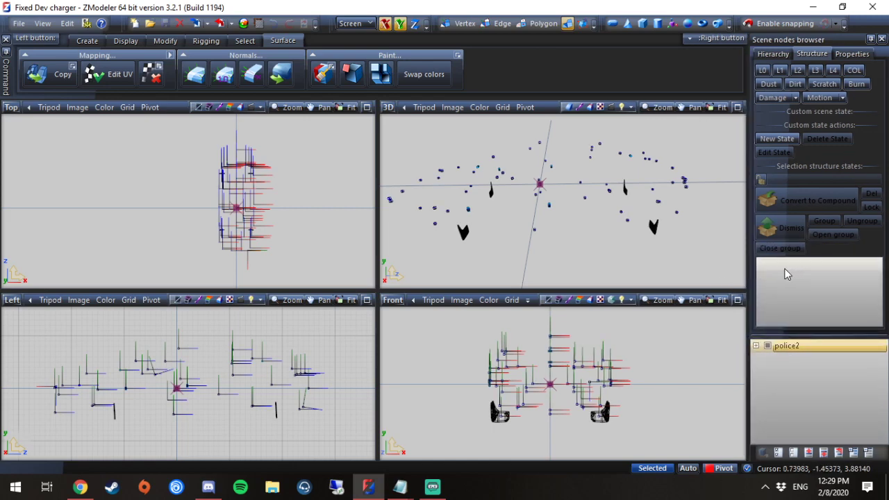
left_click_drag(805, 336, 783, 350)
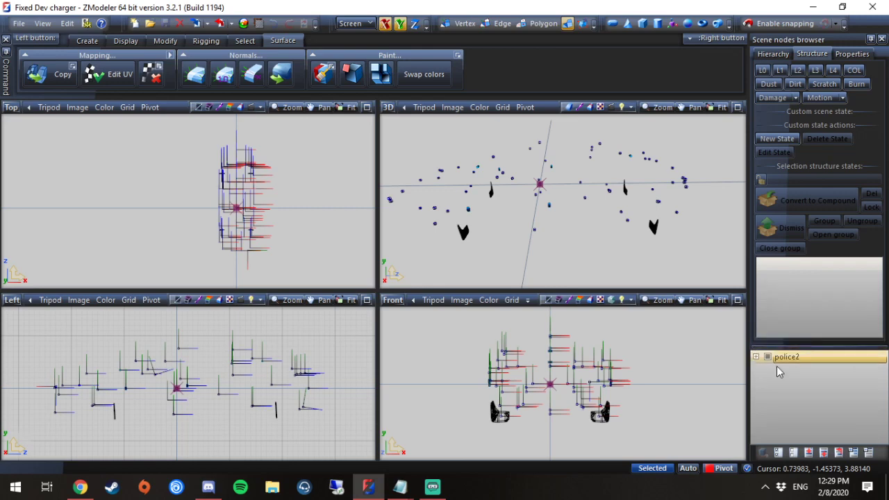
- Display the L0 level of detail of the police car and examine it in the 3D view
left_click(762, 71)
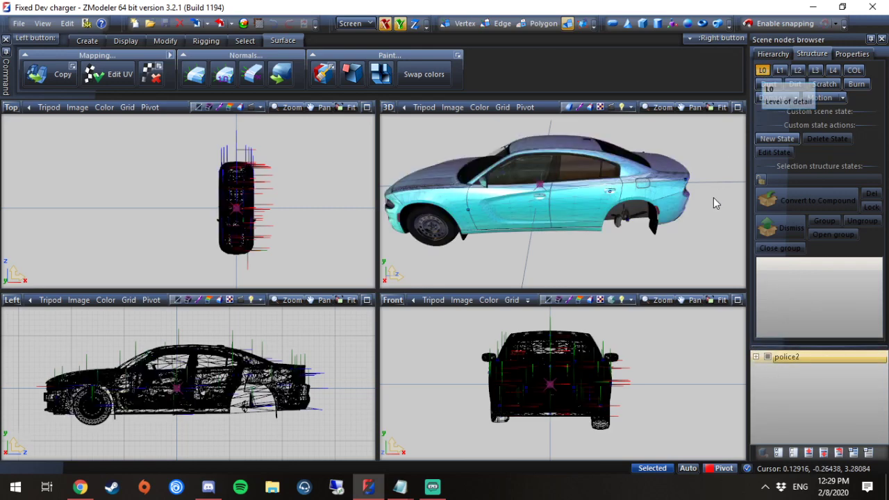
scroll(465, 228, "up", 2)
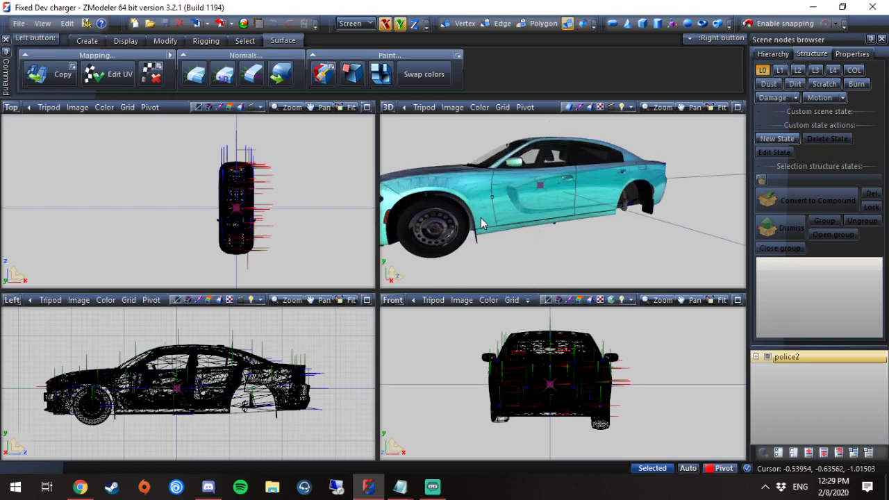
middle_click_drag(479, 223, 562, 217)
scroll(524, 220, "down", 3)
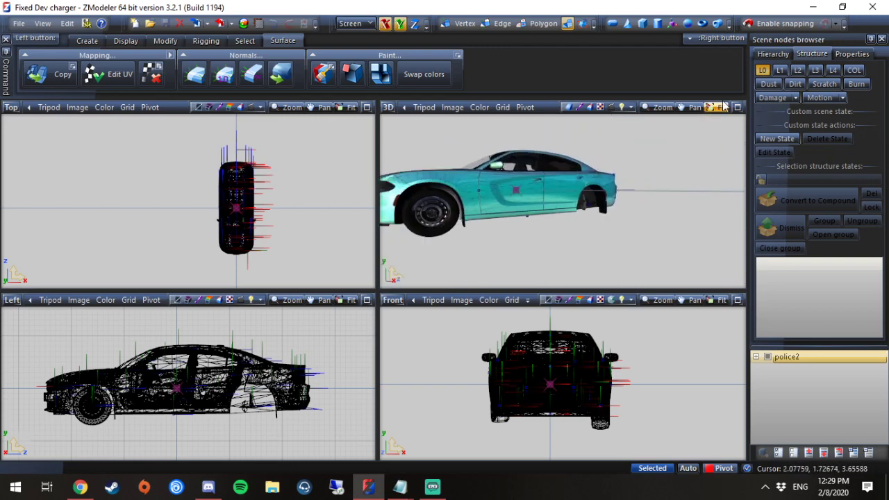
- Display the L1, L2, L3 and L4 levels of detail in turn and examine the car in the 3D view
left_click(780, 70)
middle_click_drag(536, 185, 625, 163)
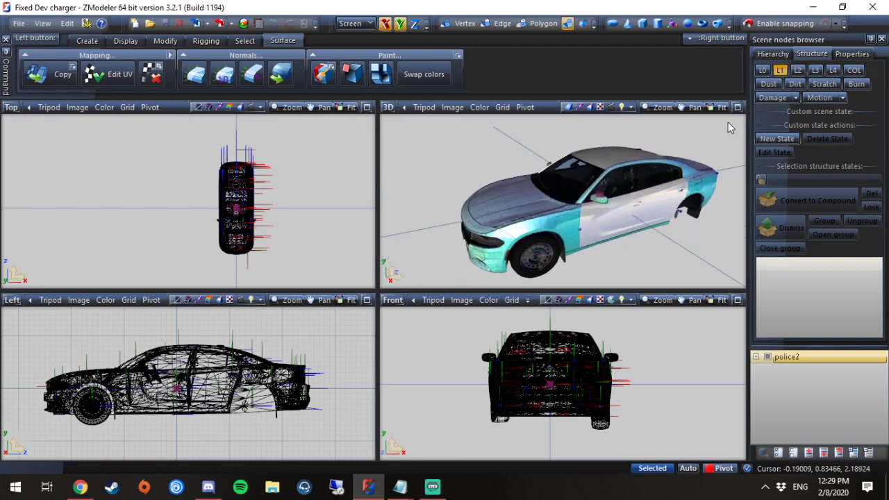
left_click(797, 70)
left_click(815, 70)
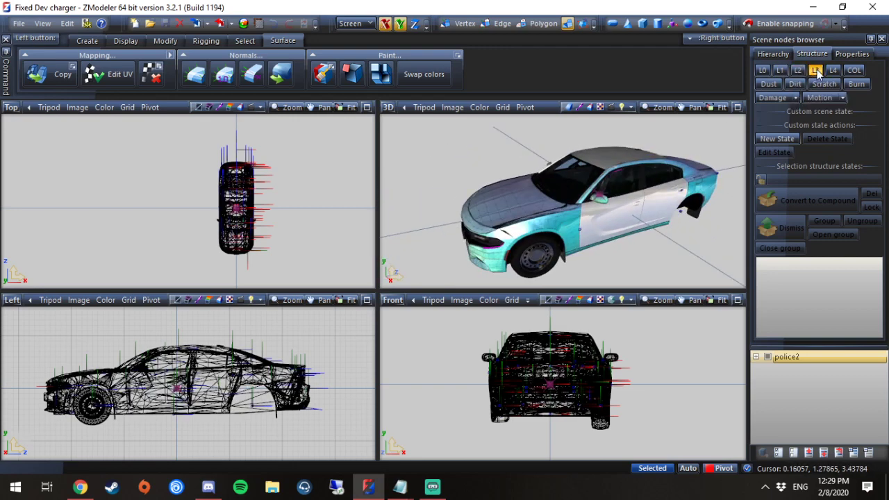
left_click(833, 70)
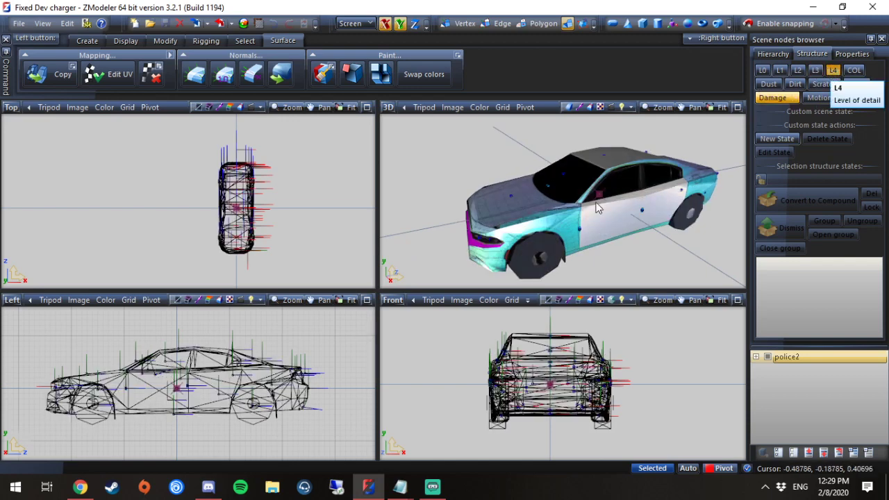
middle_click_drag(590, 207, 580, 198)
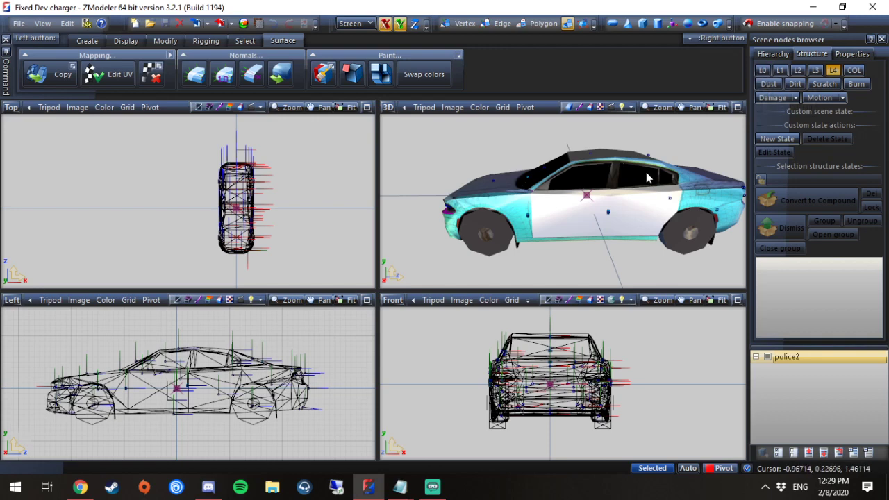
- Return to the L0 level of detail and examine the car from the side and the front
left_click(761, 70)
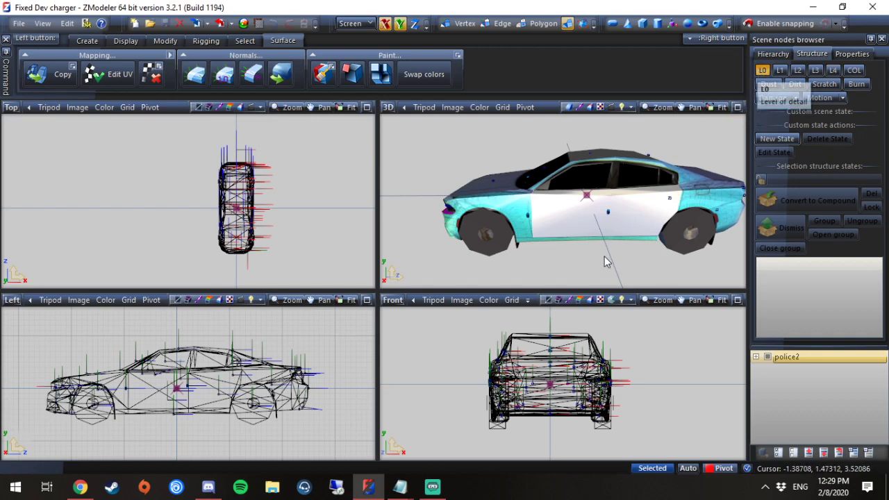
middle_click_drag(615, 215, 664, 197)
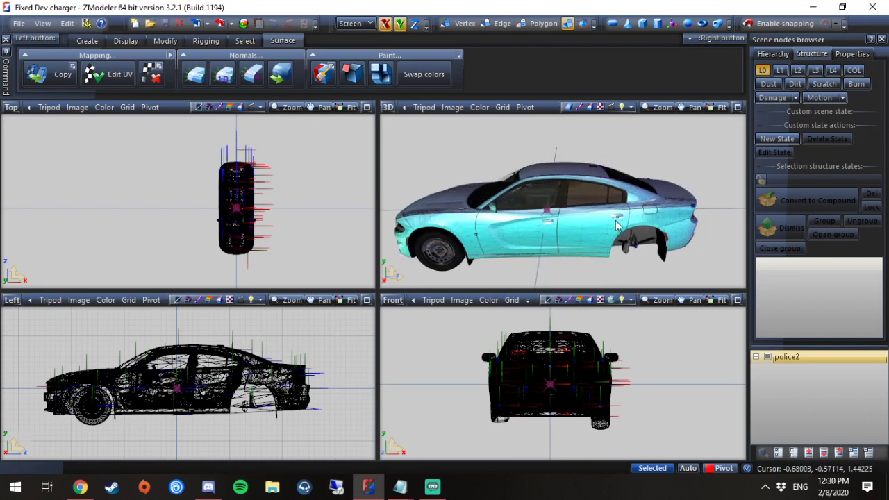
middle_click_drag(724, 201, 652, 220)
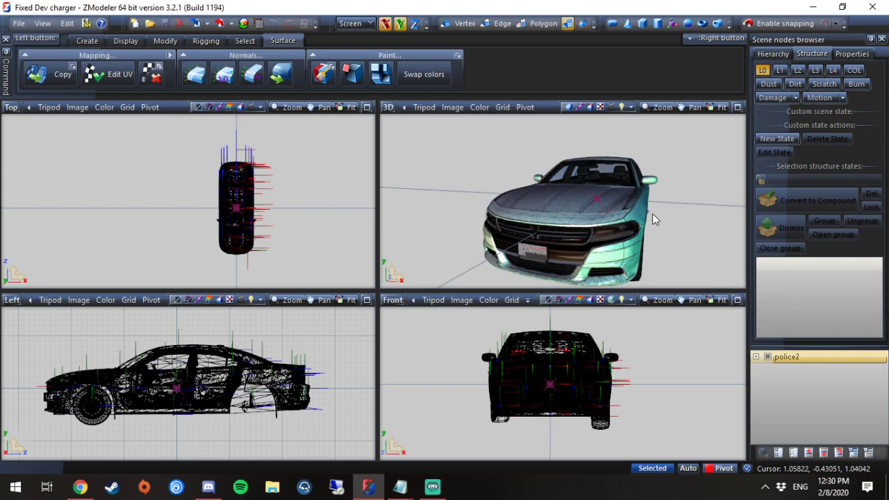
middle_click_drag(652, 213, 574, 195)
- Step through the levels of detail from L1 to L4, comparing the car in side view
left_click(780, 70)
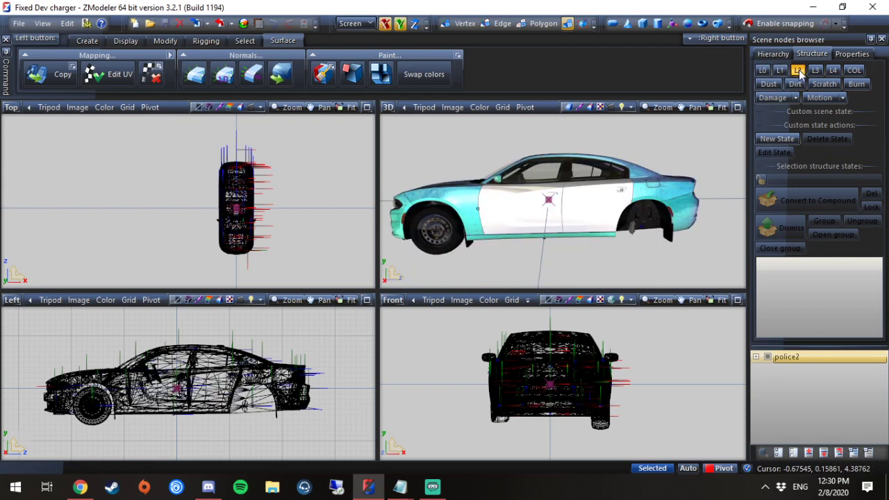
left_click(814, 72)
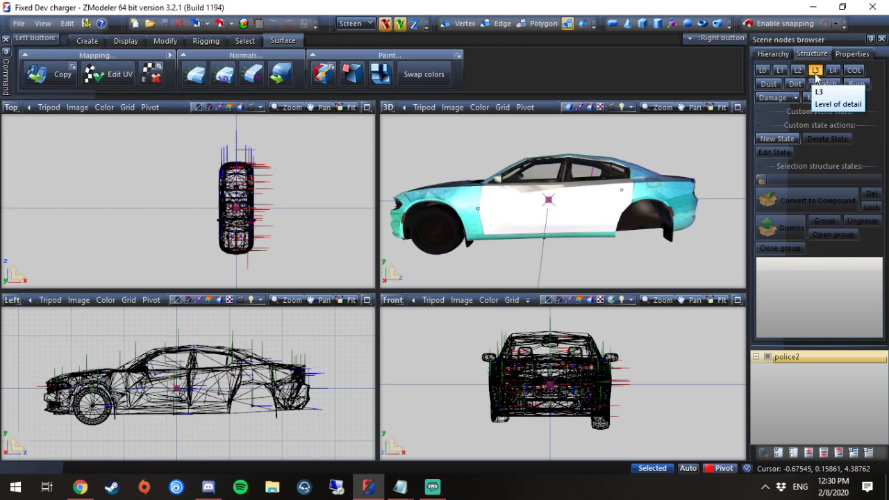
left_click(832, 70)
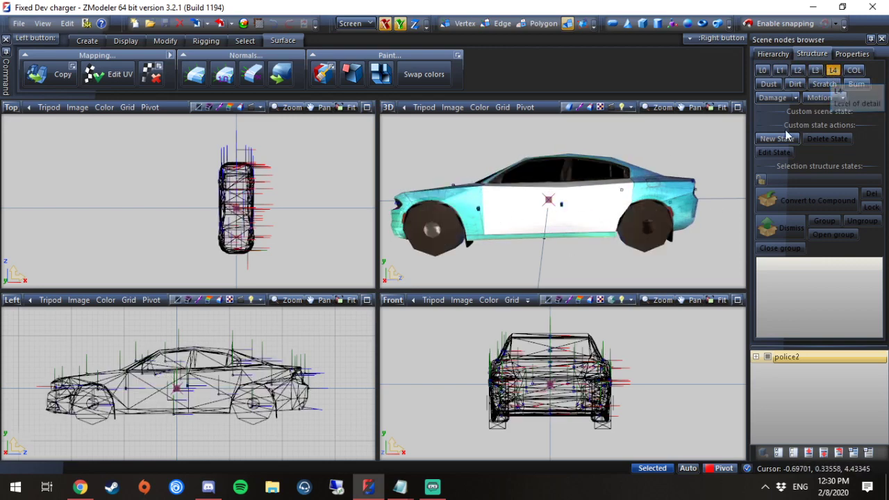
middle_click_drag(521, 285, 567, 232)
- Compare the car's L0 level of detail with L3 and L4
left_click(762, 70)
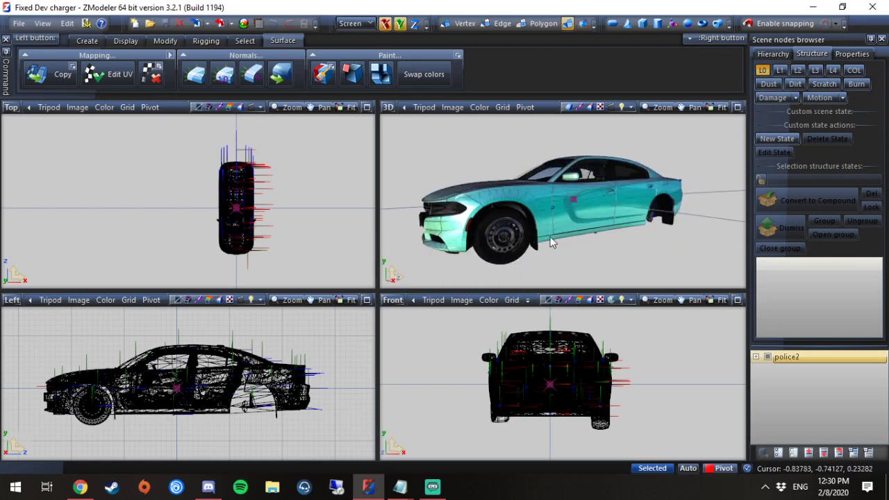
middle_click_drag(558, 239, 611, 215)
left_click(816, 70)
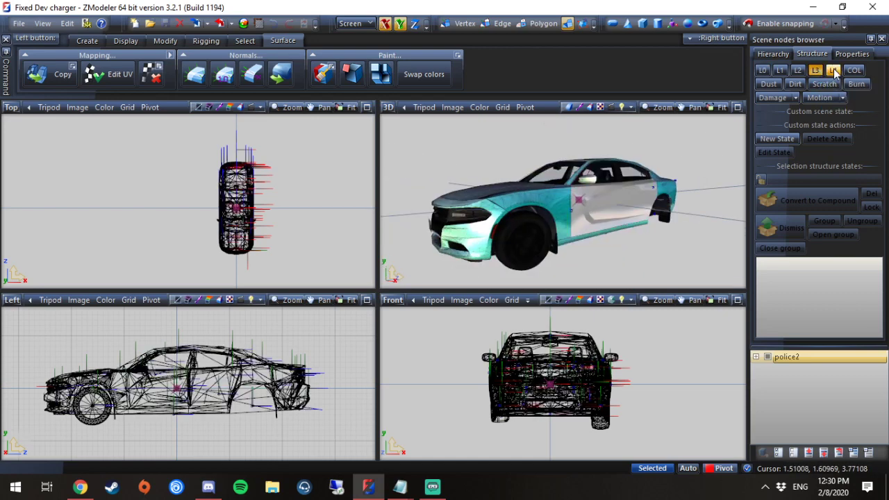
left_click(833, 70)
- Display the COL collision volume on its own without L4, examine it from several angles, and hide it
left_click(850, 71)
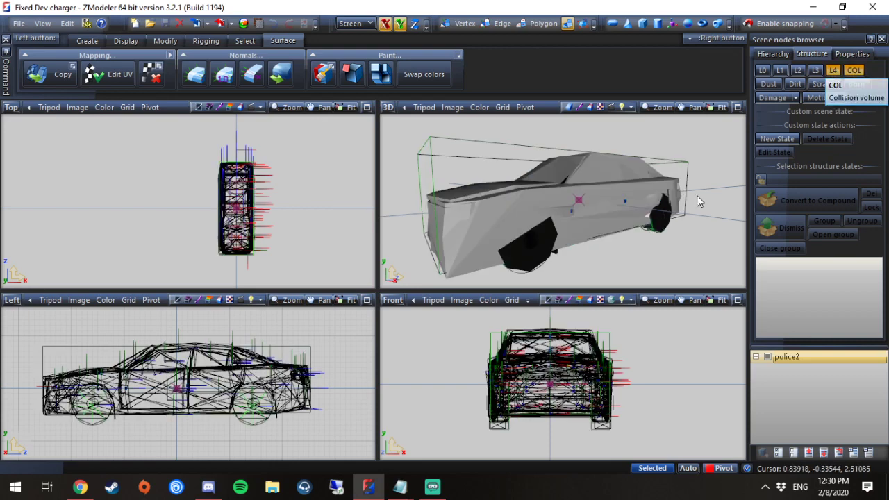
left_click(833, 70)
middle_click_drag(643, 253, 547, 268)
middle_click_drag(554, 270, 527, 272)
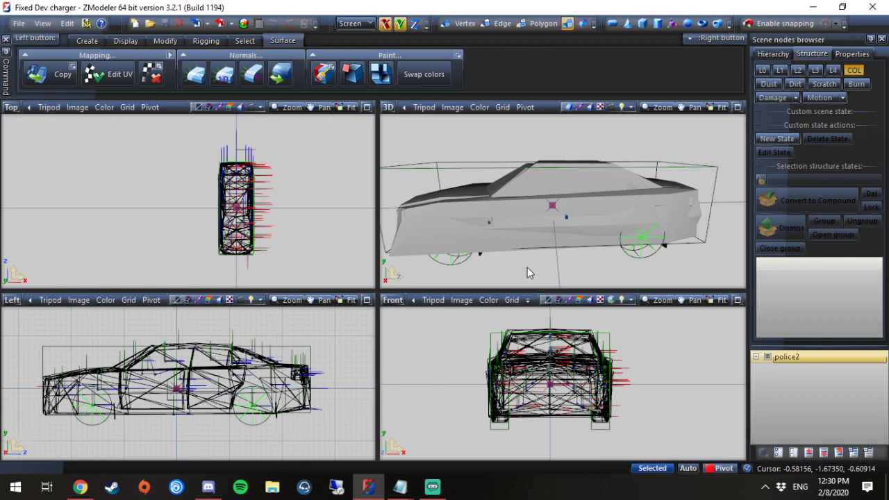
middle_click_drag(527, 269, 611, 220)
left_click(854, 70)
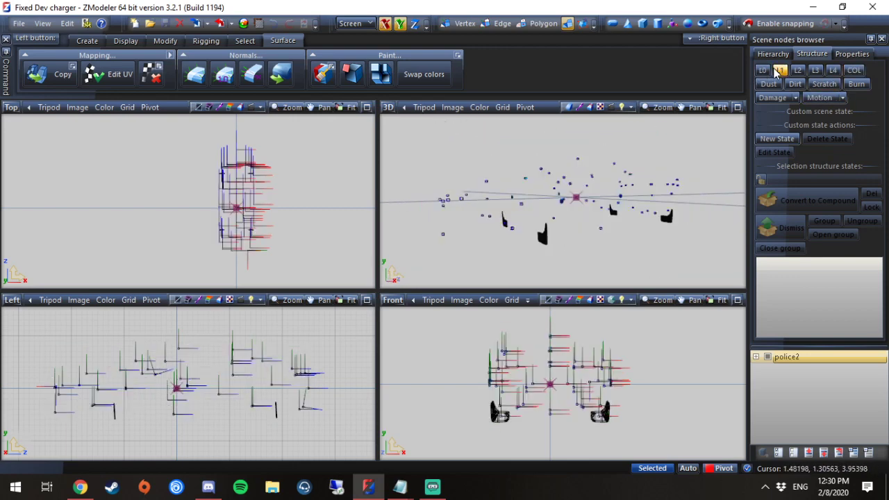
- Display the L0 level of detail and examine the car's side, front and bodywork from several angles and distances
left_click(761, 70)
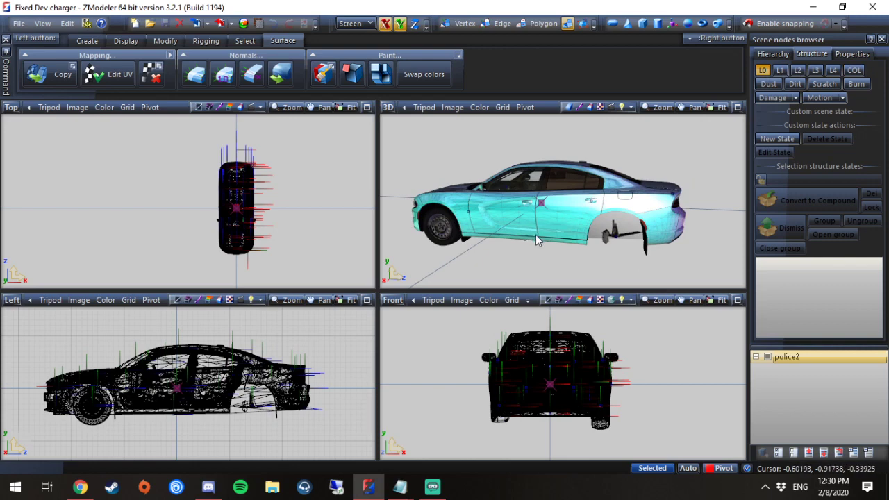
middle_click_drag(544, 234, 566, 226)
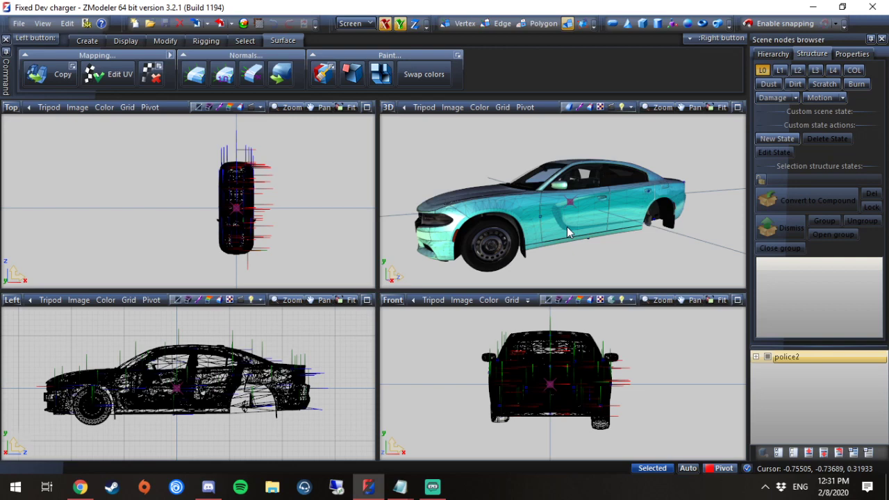
middle_click_drag(567, 226, 549, 226)
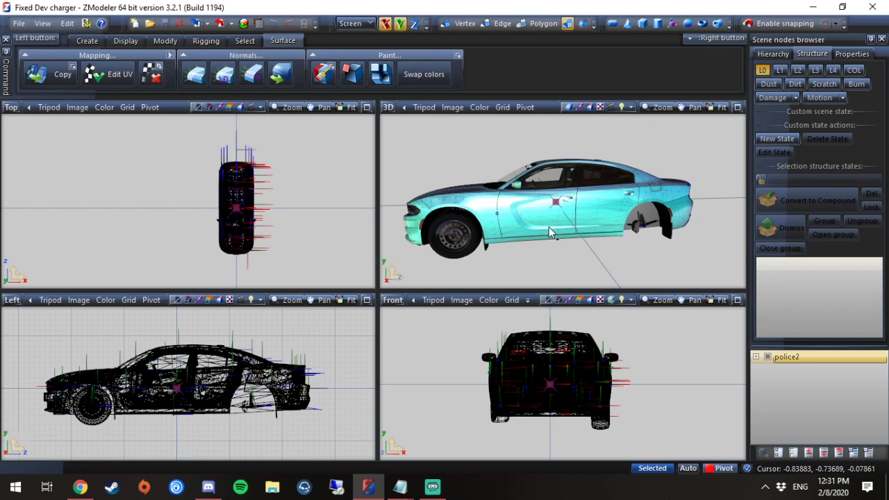
mouse_move(548, 227)
middle_mouse_down()
mouse_move(529, 226)
mouse_move(583, 233)
mouse_move(544, 229)
mouse_move(563, 228)
middle_mouse_up()
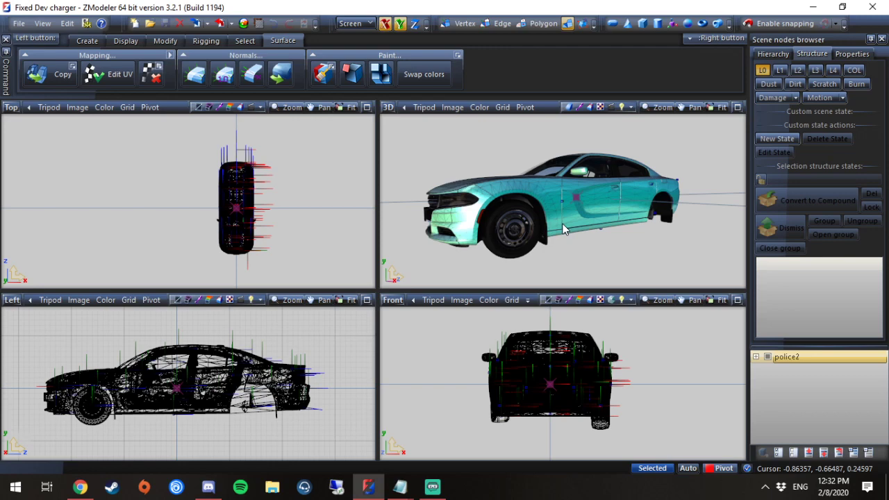
middle_click_drag(563, 229, 556, 208)
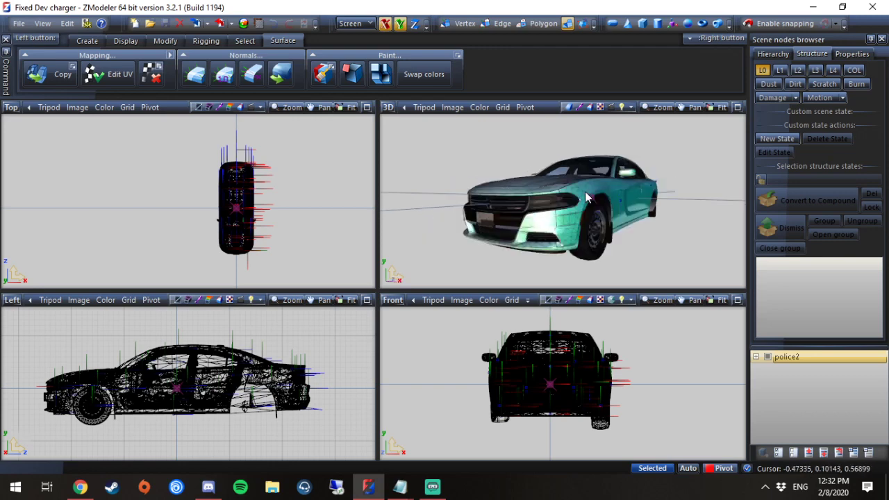
scroll(600, 193, "up", 5)
middle_click_drag(639, 219, 623, 212)
scroll(618, 211, "down", 4)
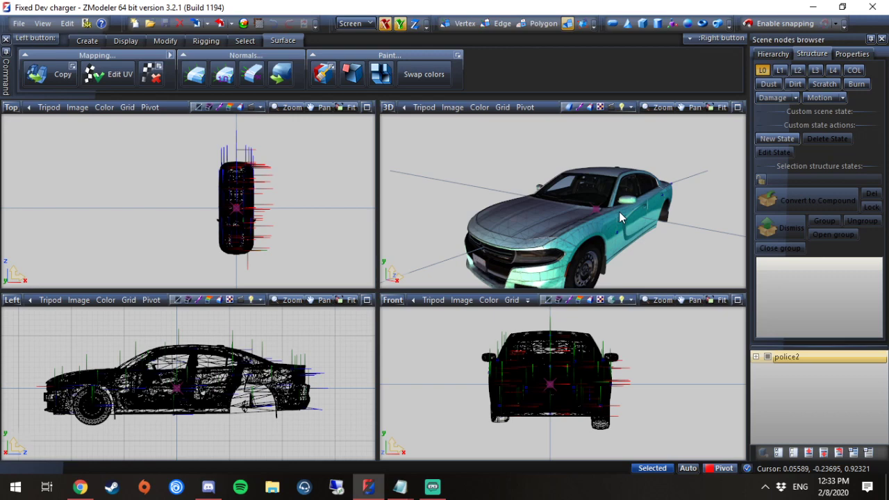
mouse_move(610, 211)
middle_mouse_down()
mouse_move(591, 208)
mouse_move(596, 217)
middle_mouse_up()
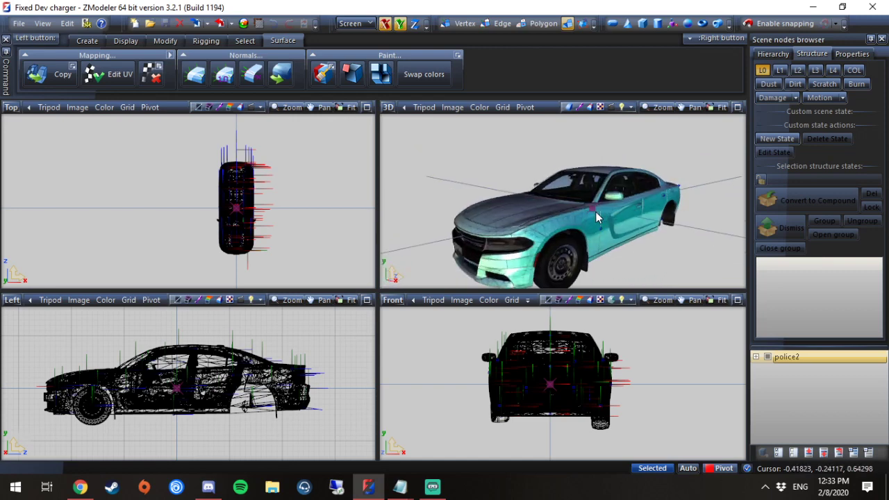
- Start merging another ZModeler file into the scene and browse to the Lights folder in Development Resources
middle_click_drag(596, 217, 598, 211)
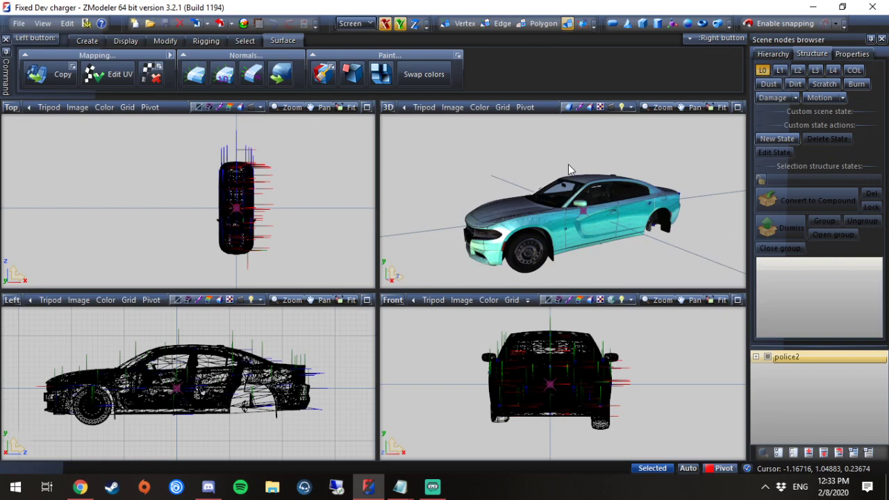
left_click(19, 23)
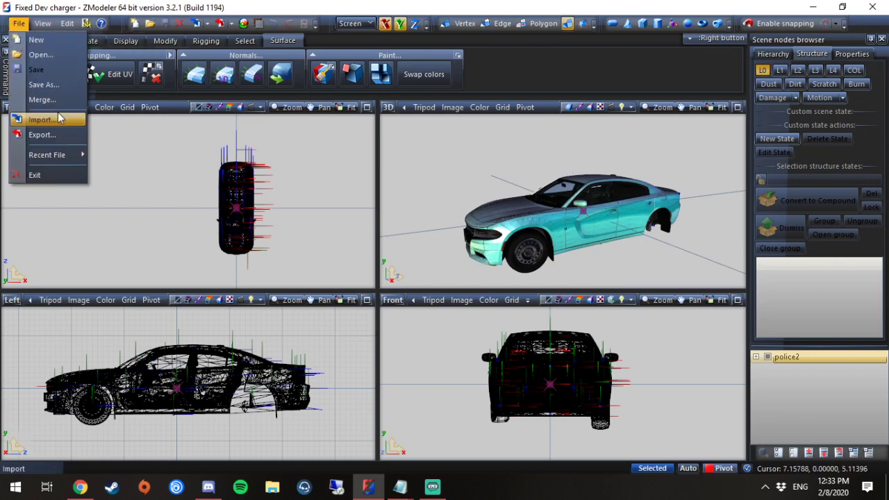
left_click(59, 98)
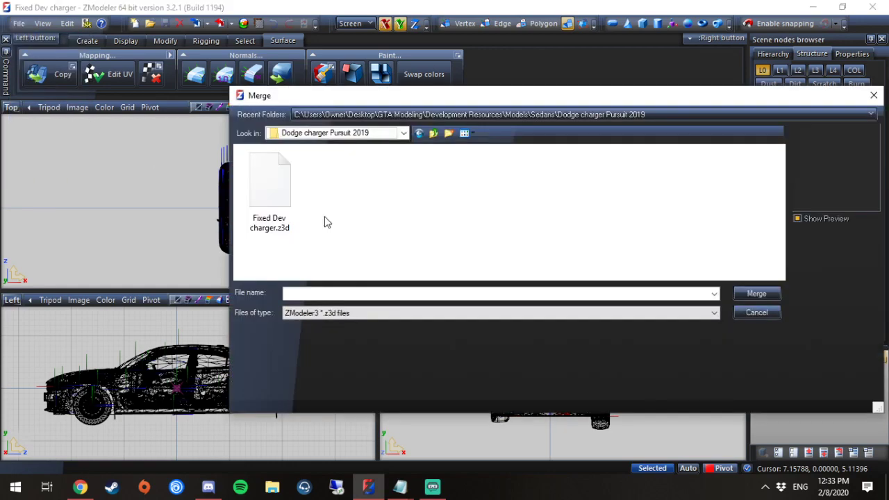
left_click(433, 133)
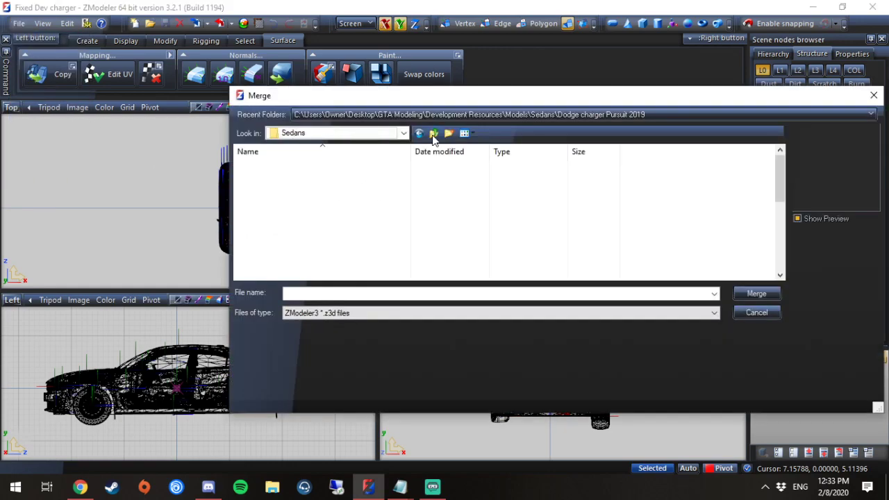
left_click(433, 133)
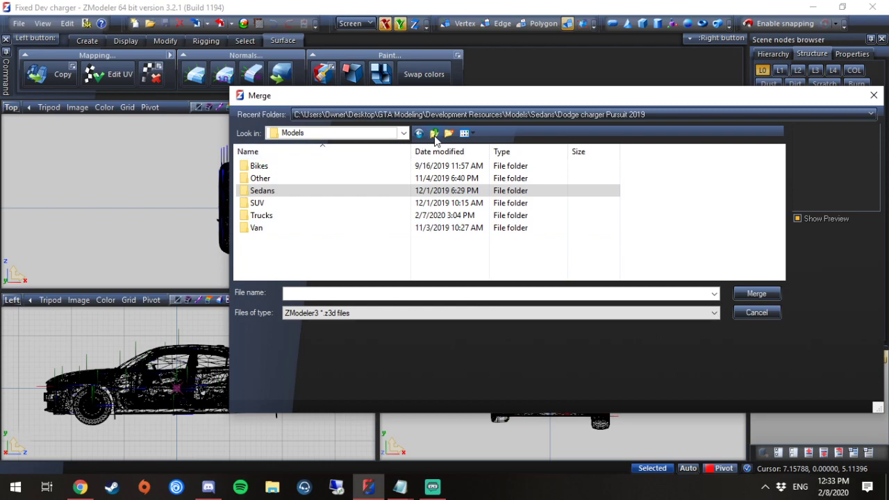
left_click(433, 133)
double_click(280, 192)
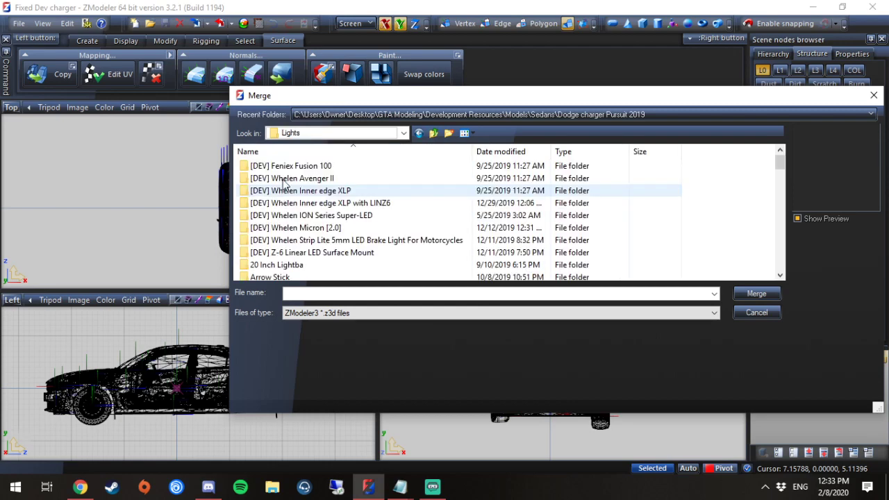
- Look through the light model folders in the Lights directory for a light bar to merge
scroll(411, 213, "down", 7)
scroll(410, 212, "down", 6)
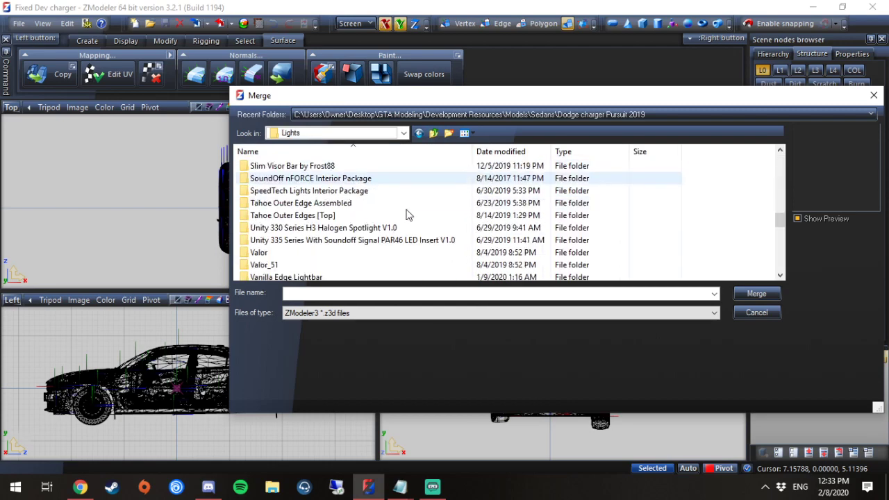
scroll(375, 255, "down", 7)
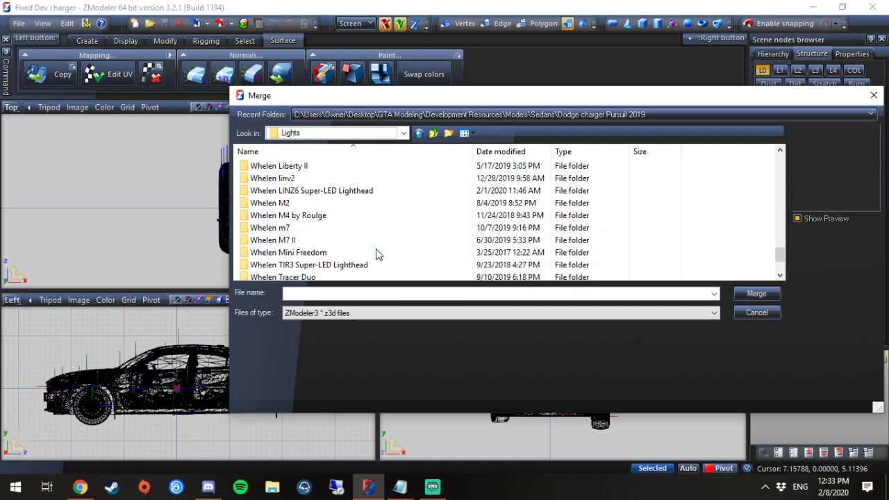
scroll(376, 255, "up", 3)
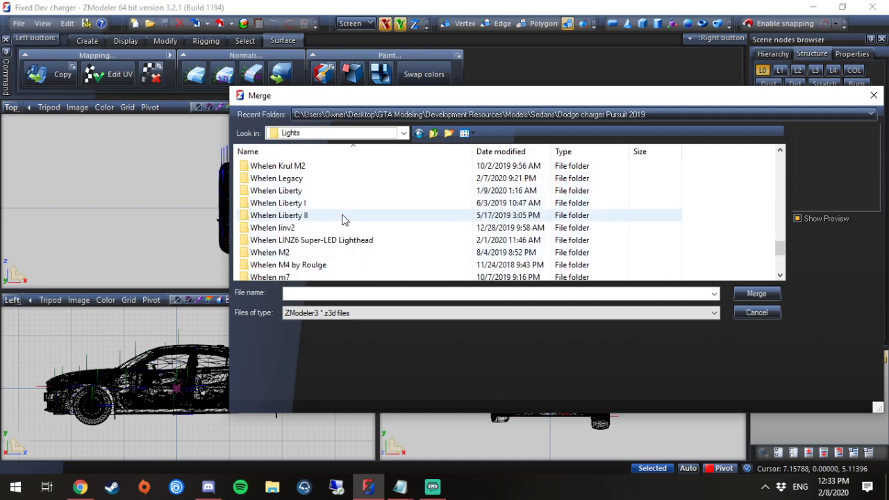
scroll(341, 226, "up", 1)
scroll(340, 236, "up", 1)
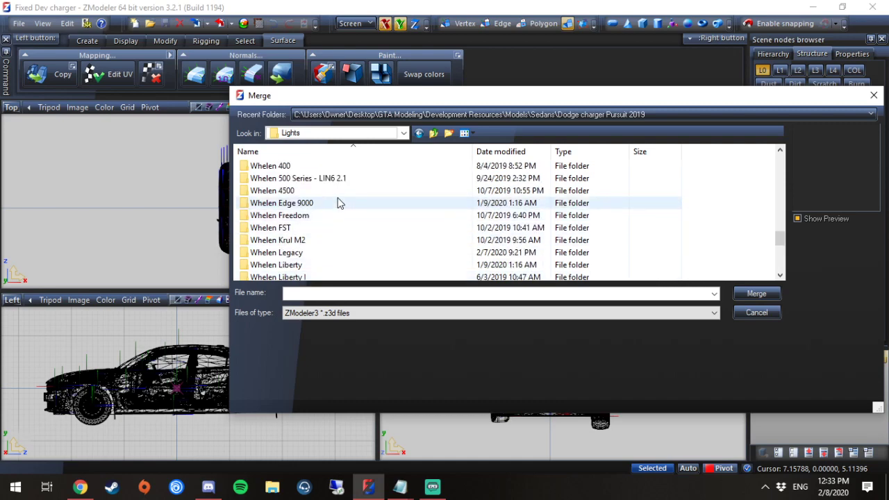
scroll(338, 220, "up", 2)
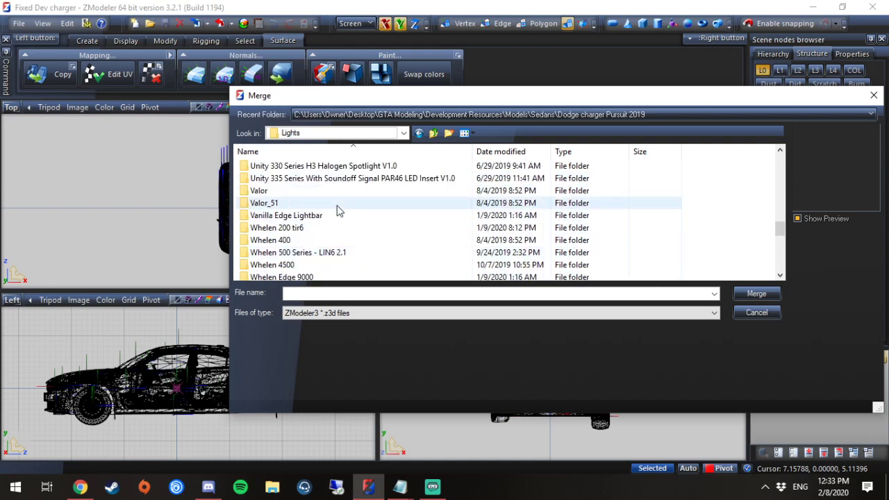
scroll(338, 208, "up", 1)
scroll(339, 215, "up", 2)
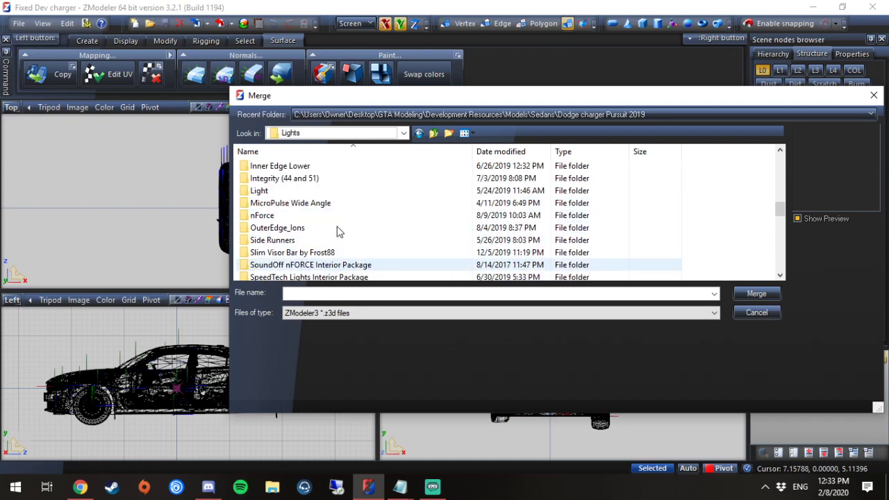
scroll(340, 231, "up", 6)
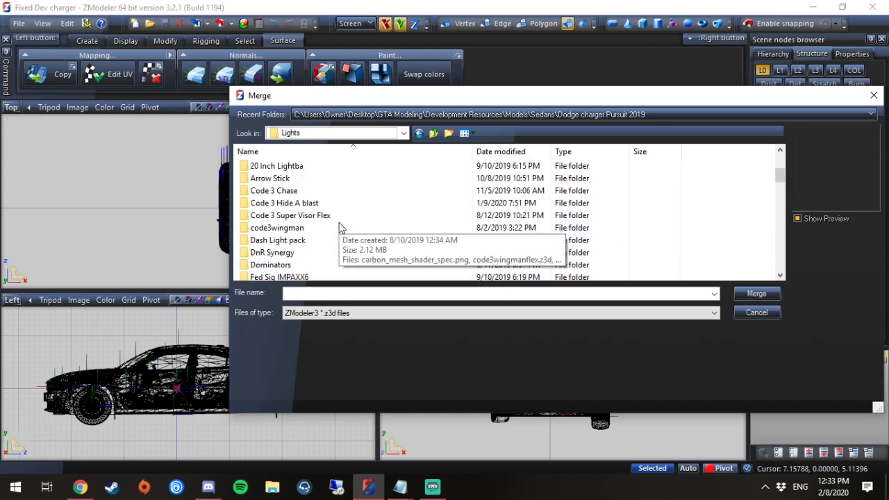
scroll(341, 227, "up", 3)
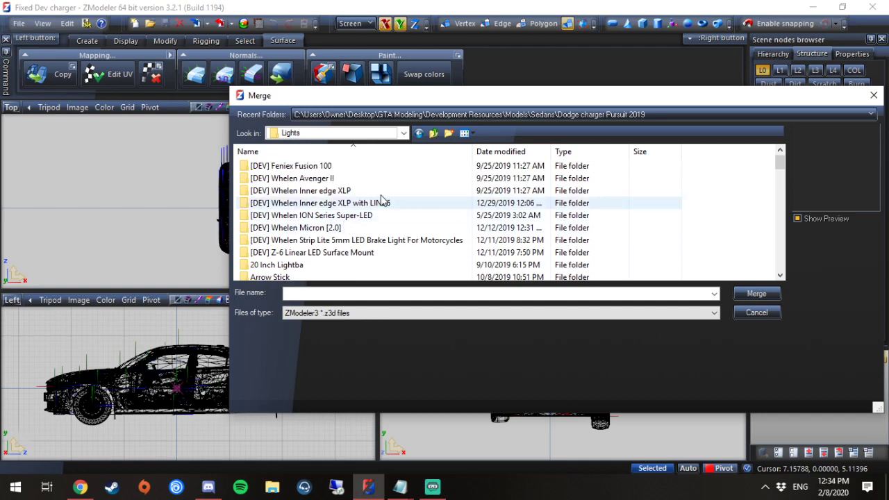
scroll(417, 234, "down", 3)
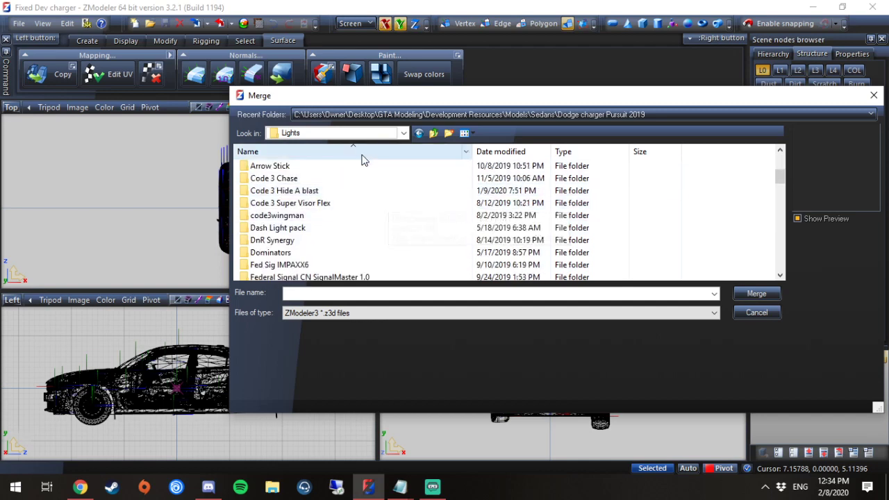
scroll(341, 222, "down", 1)
- Choose D&R Synergy.z3d from the DnR Synergy folder as the file to merge
left_click(307, 202)
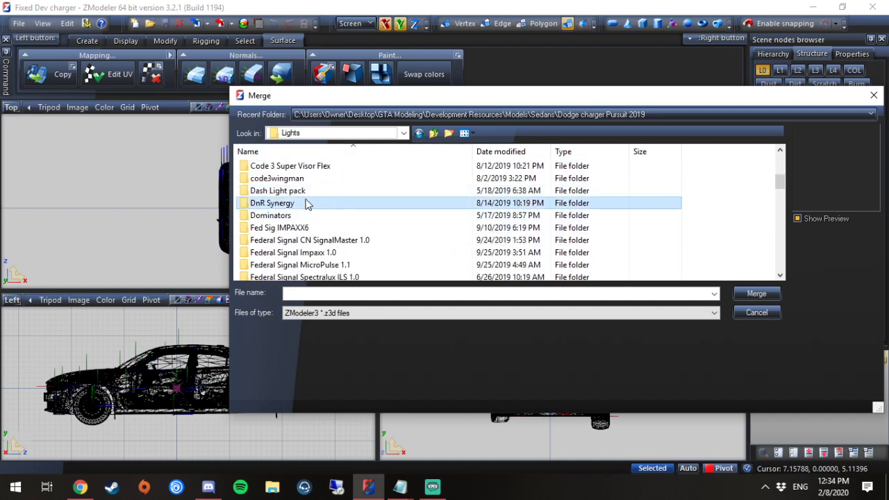
double_click(327, 204)
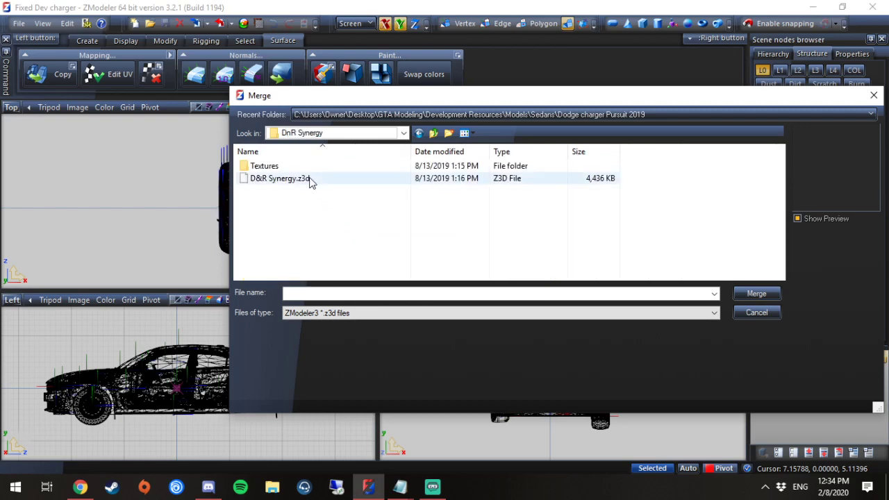
left_click(310, 179)
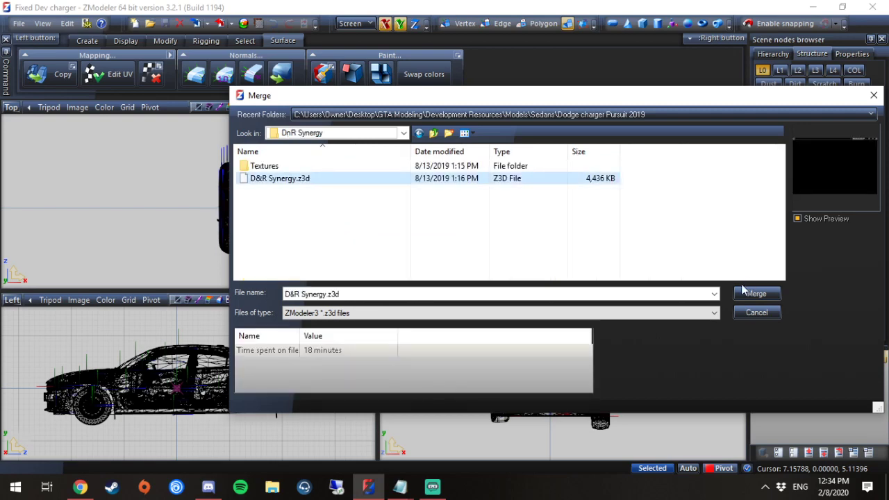
left_click(745, 292)
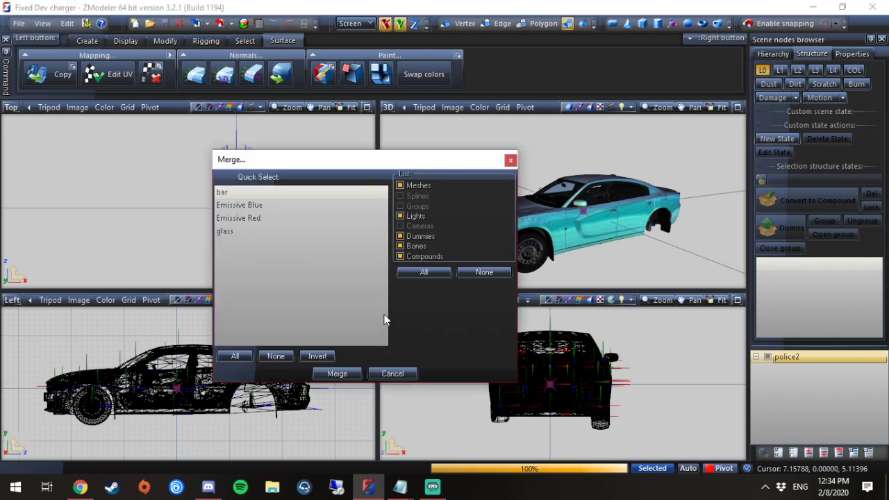
- Merge all nodes of the light bar file (bar, Emissive Blue, Emissive Red and glass) and close the message log
left_click(235, 355)
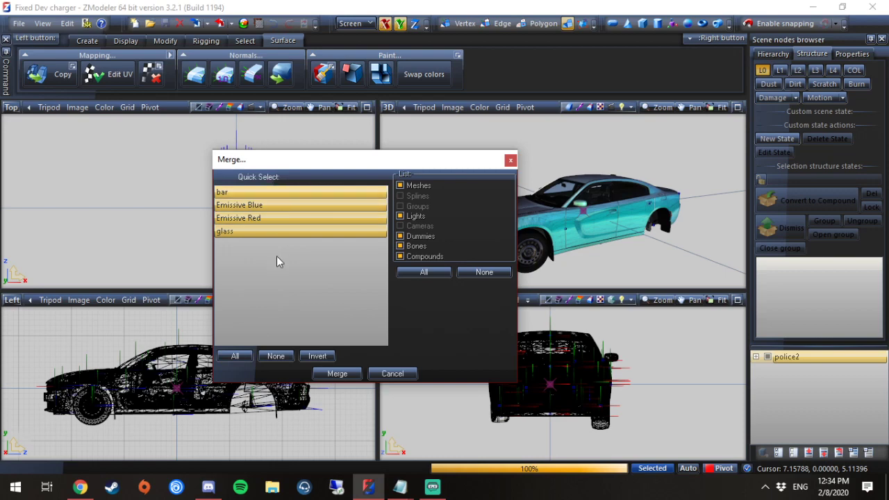
left_click(338, 374)
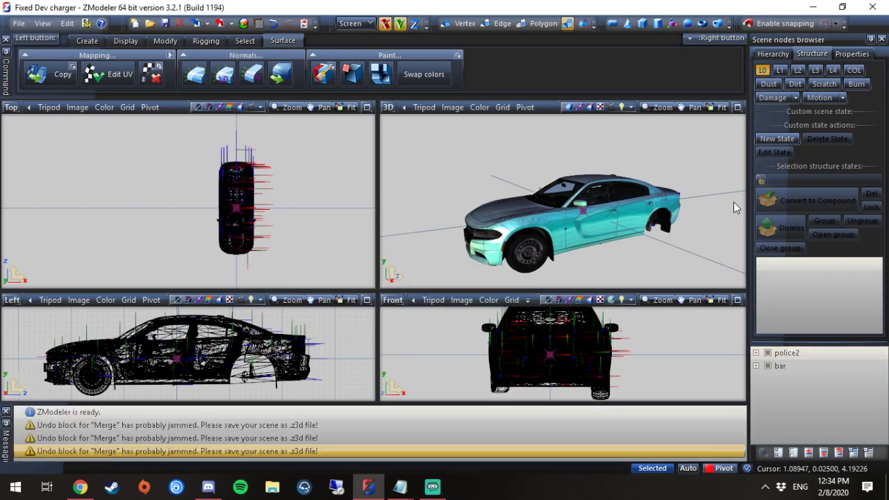
left_click(5, 411)
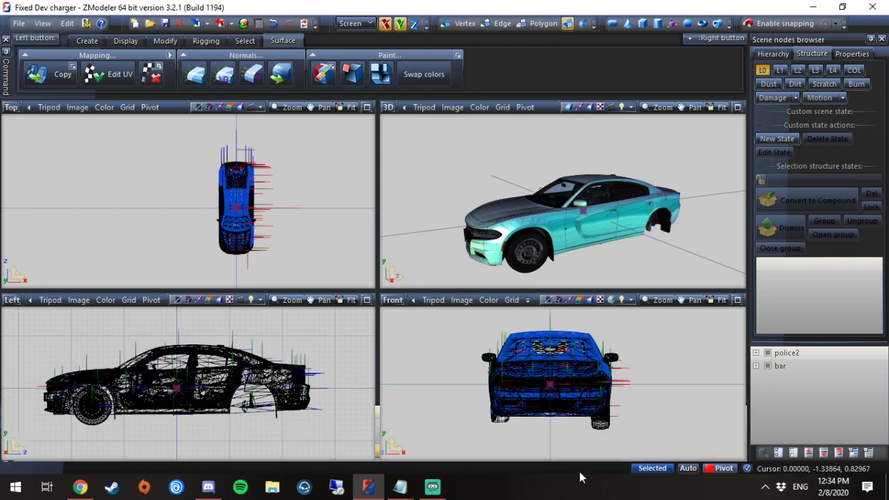
- Hide the police2 car node so that only the merged bar node is displayed
scroll(589, 222, "up", 1)
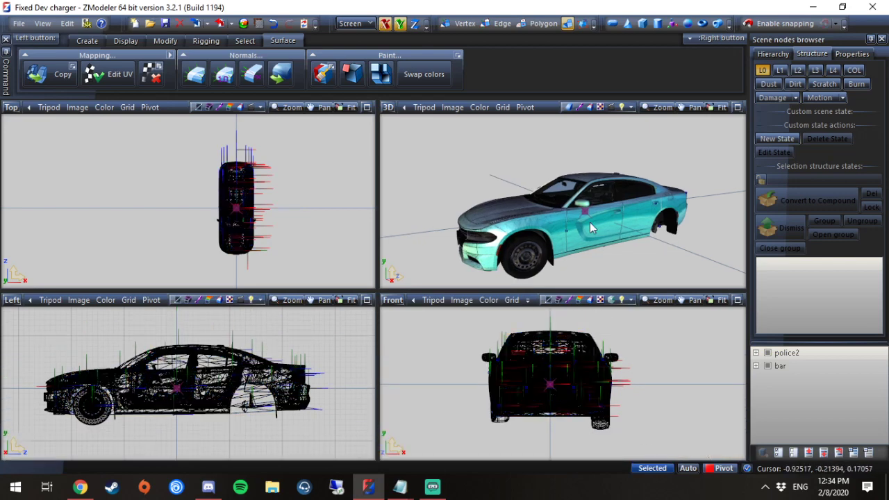
left_click(767, 353)
scroll(611, 201, "up", 1)
left_click(767, 354)
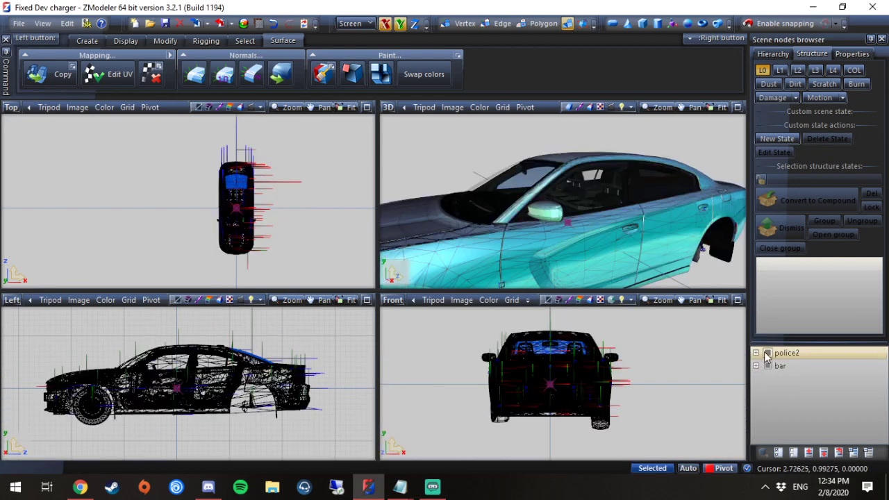
left_click(767, 353)
left_click(767, 353)
left_click(767, 352)
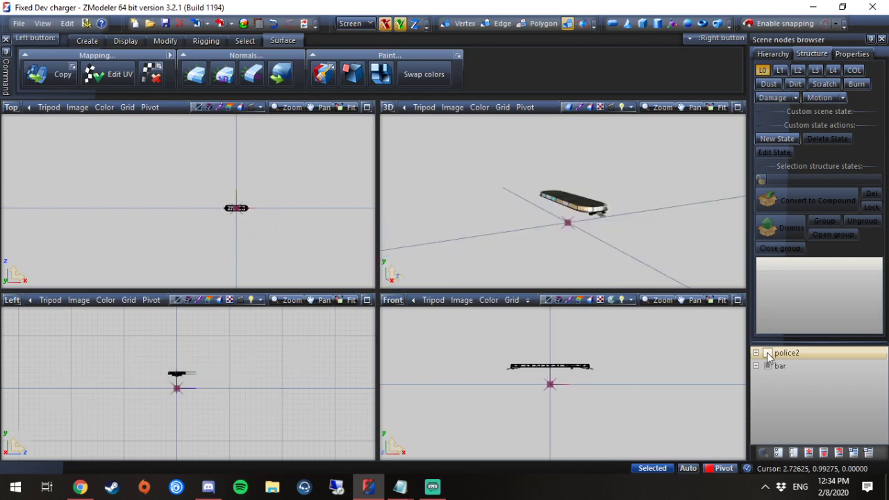
- Examine the merged light bar's lenses, top and mounting feet from several angles in the 3D view
scroll(511, 198, "up", 4)
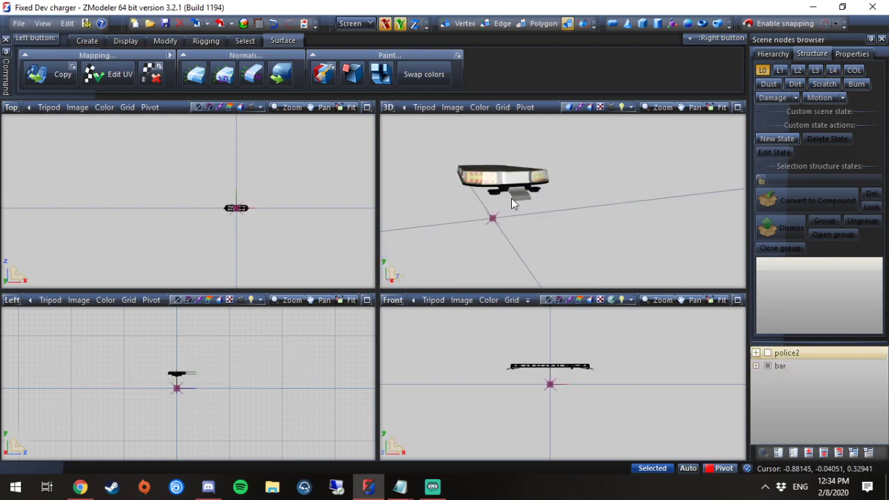
mouse_move(527, 208)
middle_mouse_down()
mouse_move(510, 204)
mouse_move(522, 206)
middle_mouse_up()
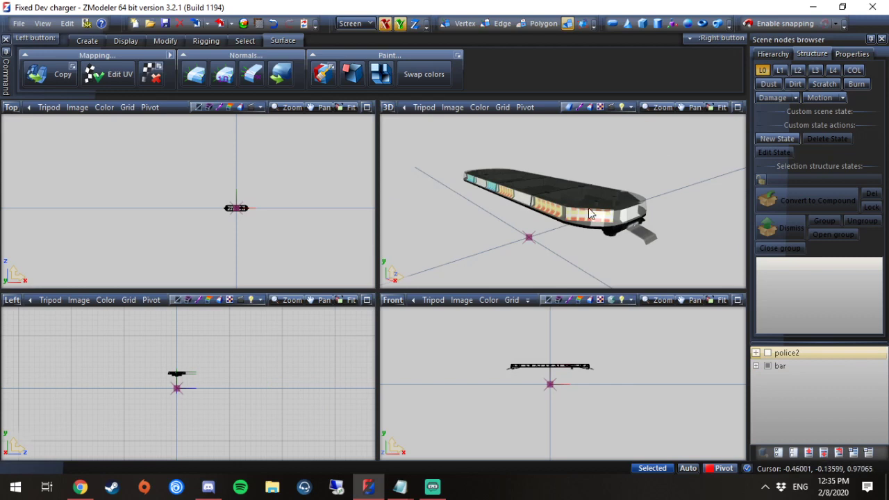
middle_click_drag(588, 214, 591, 215)
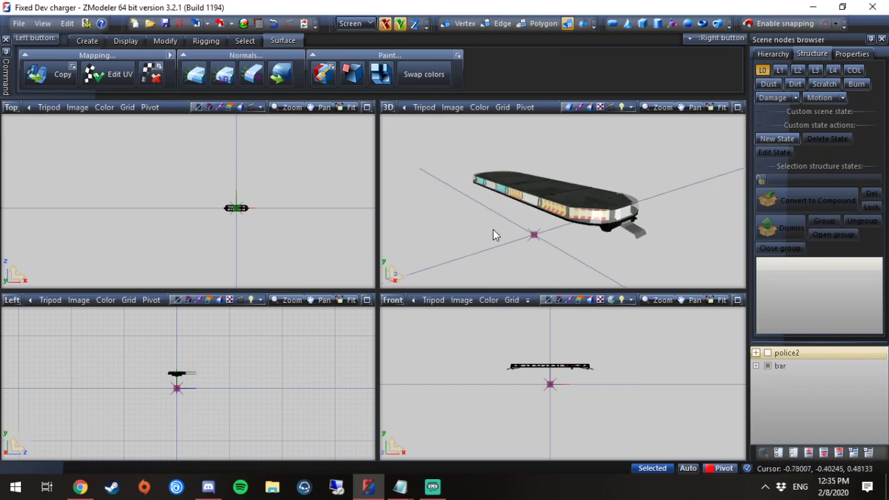
middle_click_drag(493, 235, 626, 218)
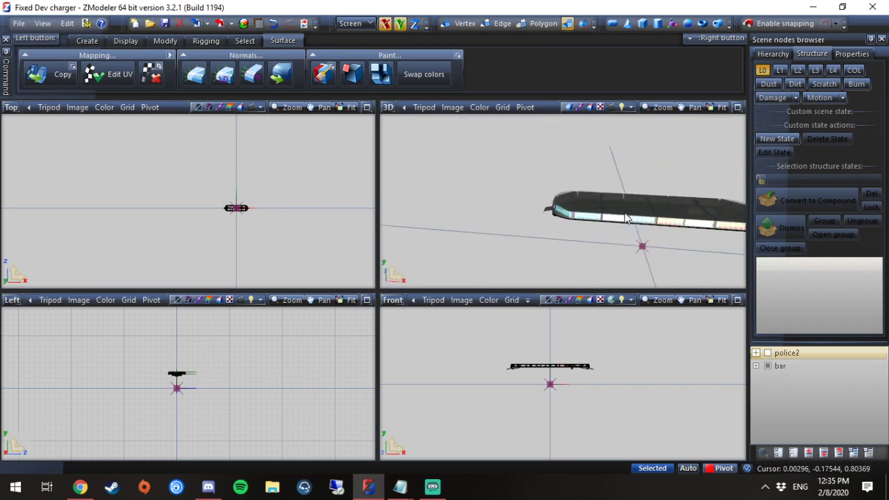
middle_click_drag(643, 166, 614, 164)
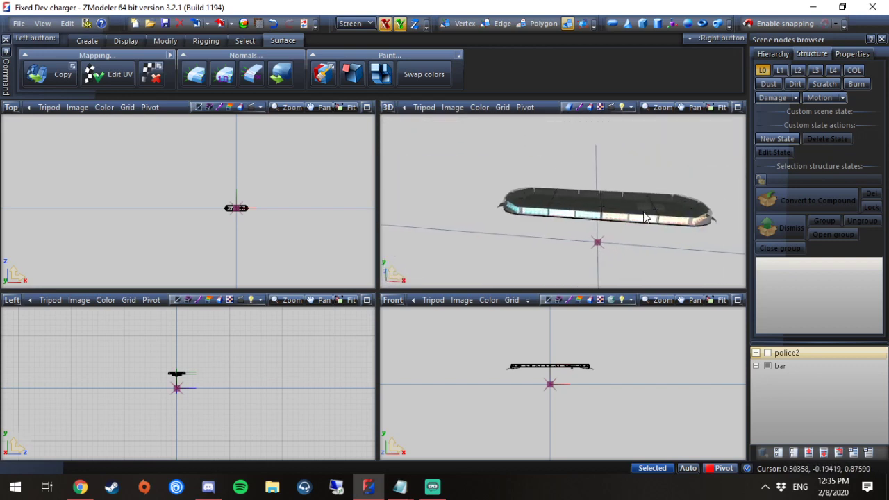
middle_click_drag(644, 217, 538, 234)
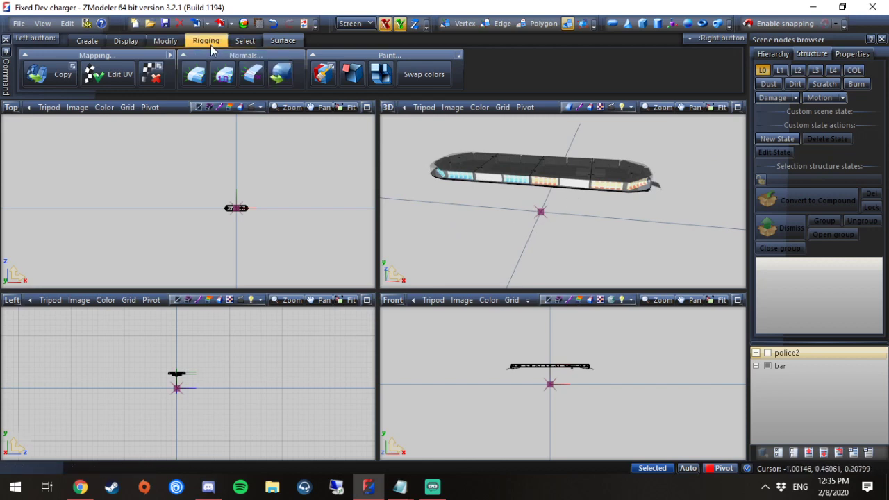
- Activate the Quadr selection tool and maximize the Left viewport around the light bar
left_click(244, 40)
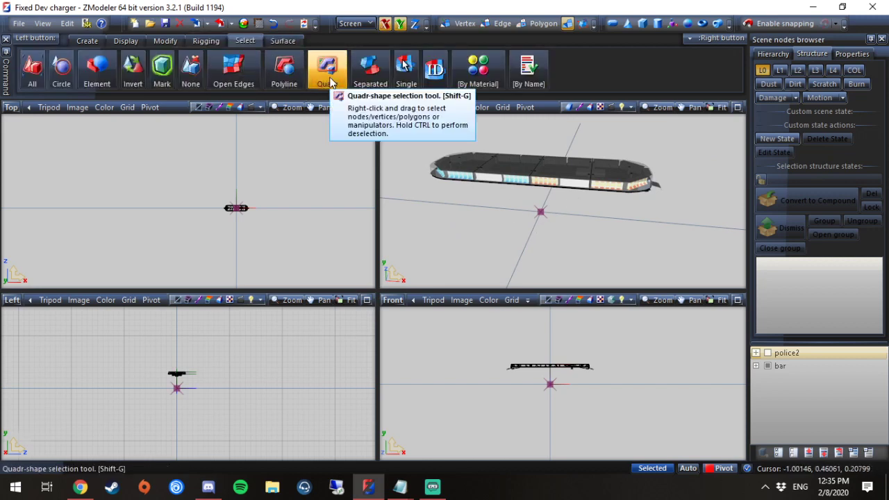
left_click(330, 81)
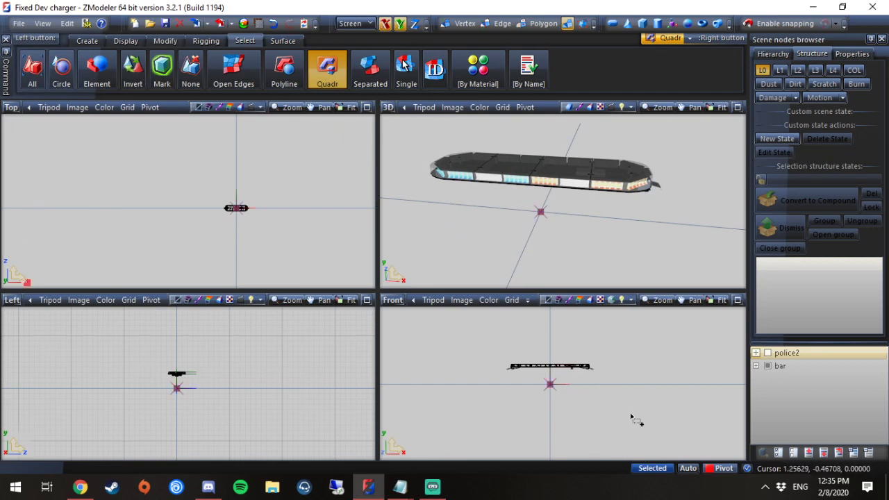
scroll(208, 385, "up", 3)
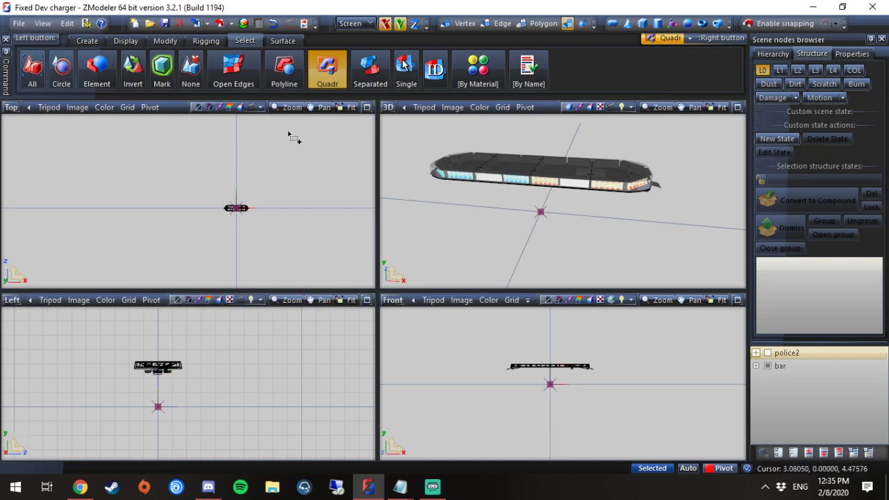
left_click(366, 300)
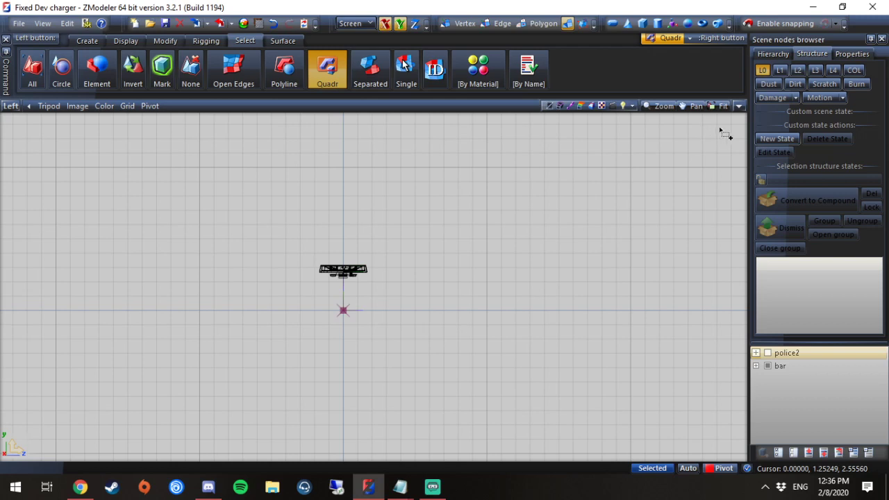
- Box-select the entire light bar with the Quadr tool in the maximized Left viewport
left_click(739, 106)
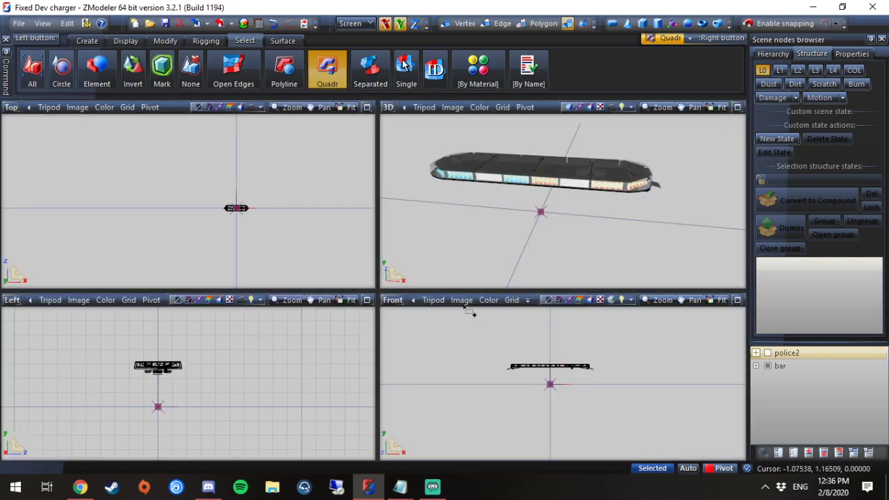
left_click(367, 300)
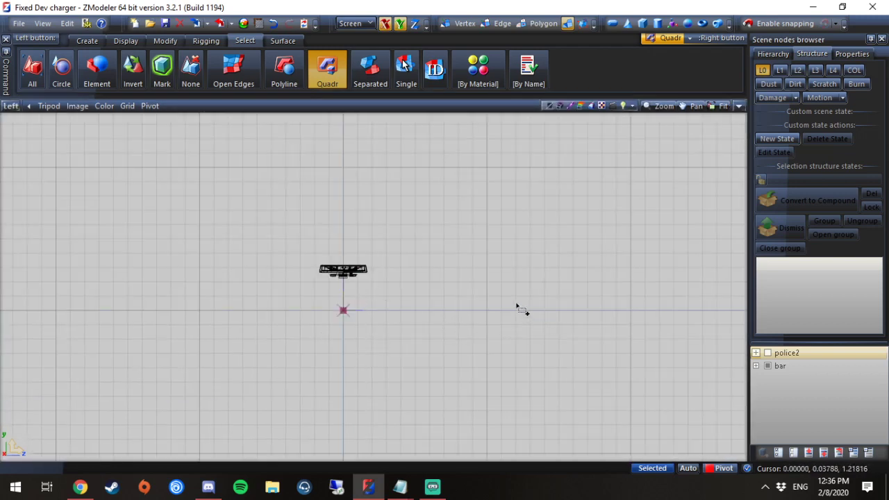
scroll(185, 240, "up", 2)
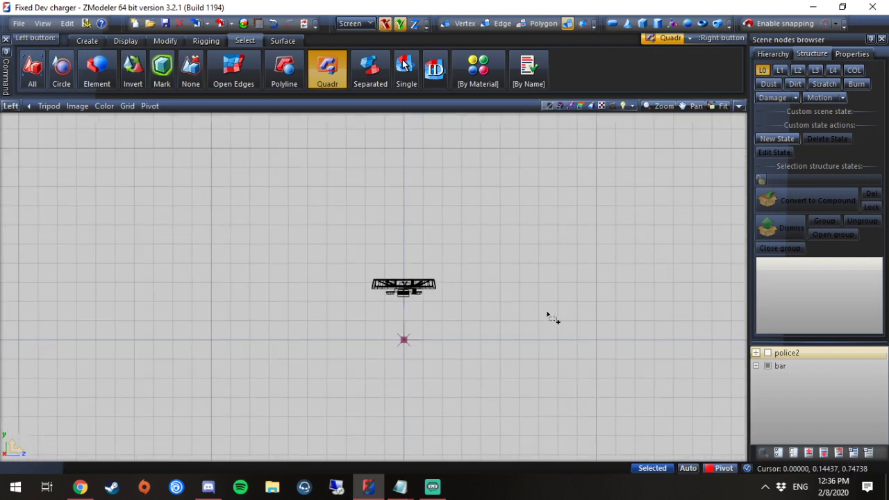
left_click_drag(547, 314, 218, 222)
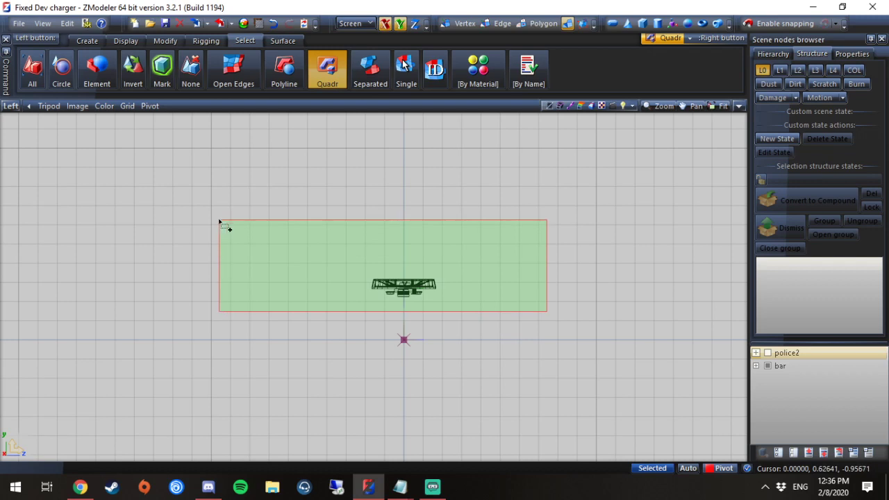
left_click_drag(219, 222, 219, 222)
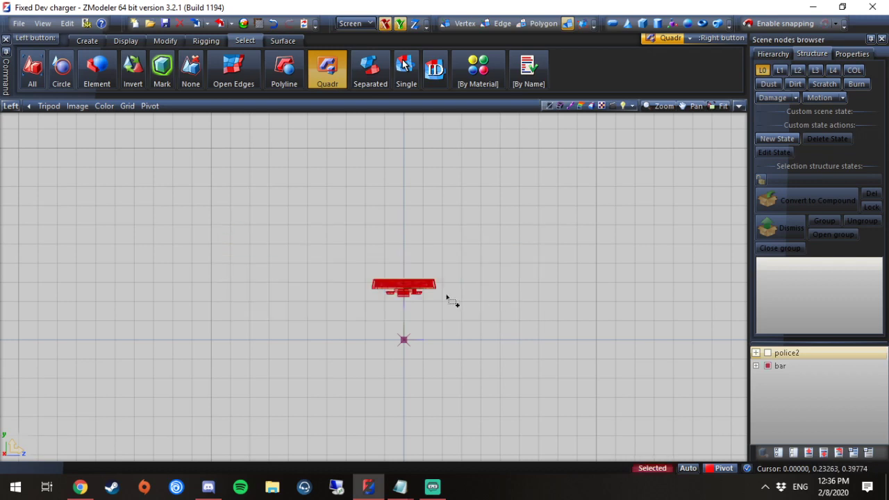
- Show the scene's node hierarchy and expand the bar node to reveal its child nodes
scroll(423, 300, "up", 2)
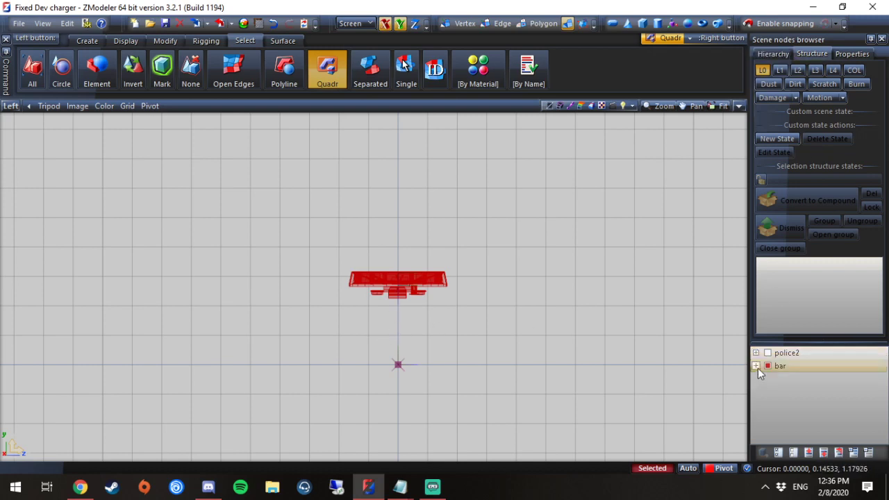
left_click(811, 53)
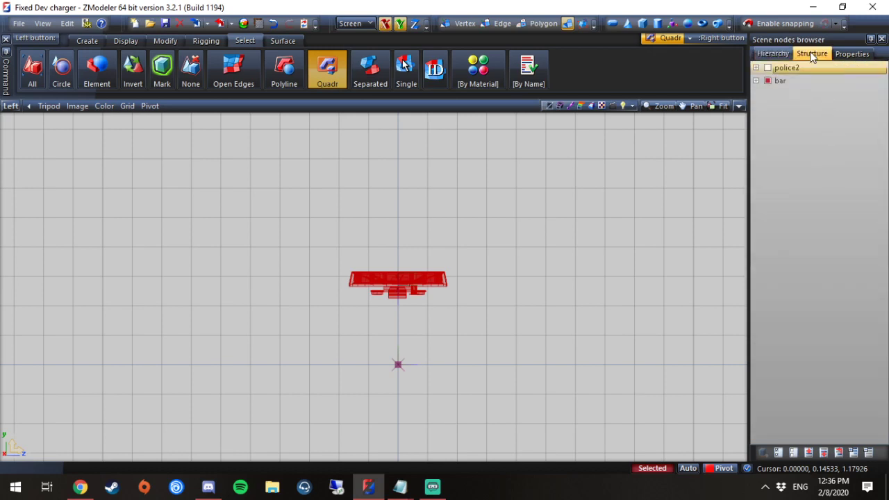
left_click(773, 54)
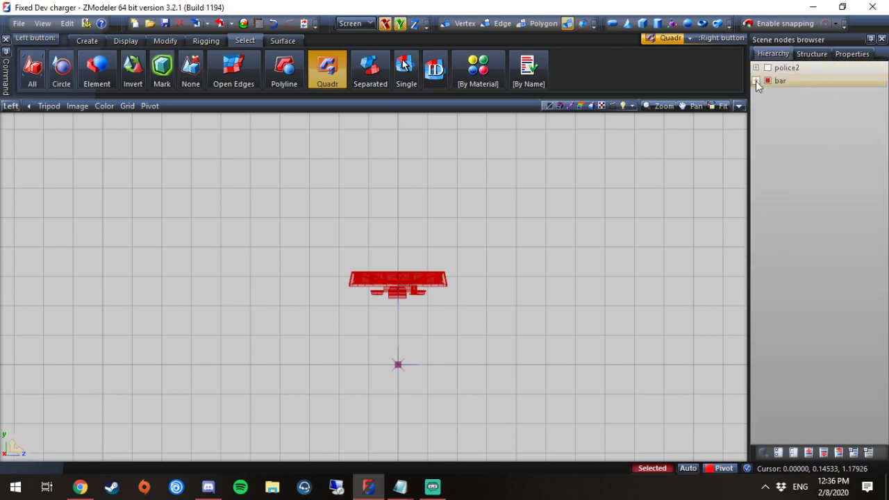
left_click(756, 82)
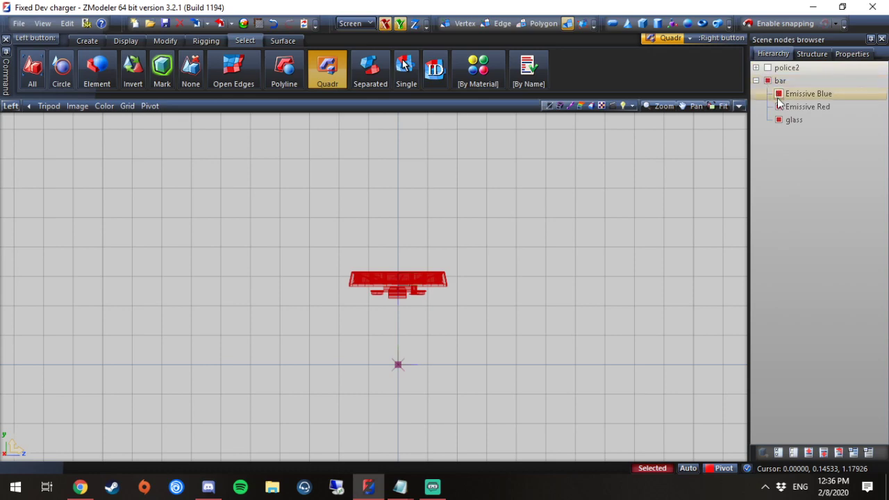
left_click(818, 93)
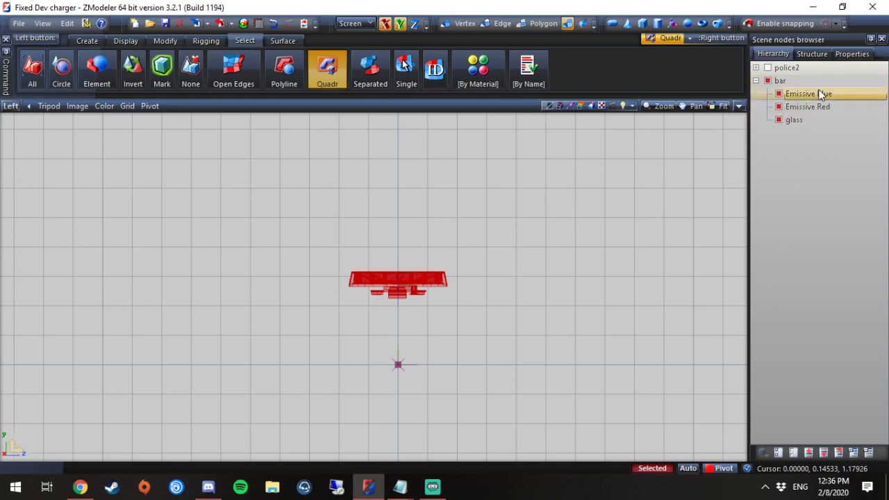
- Display the police2 car around the selected light bar for comparison and hide it again
left_click(767, 70)
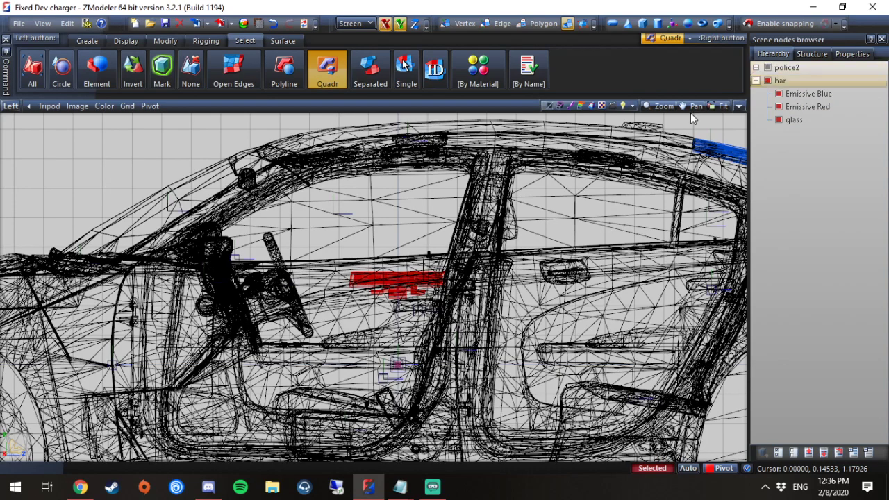
scroll(399, 363, "down", 5)
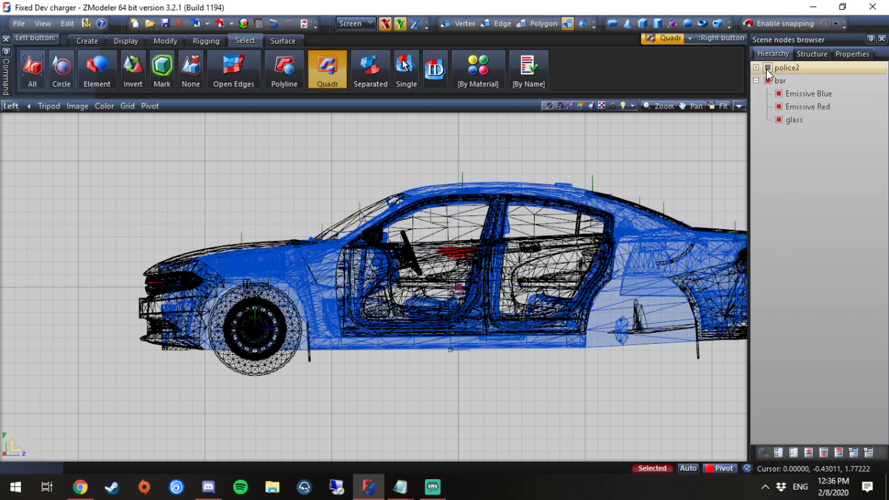
left_click(767, 68)
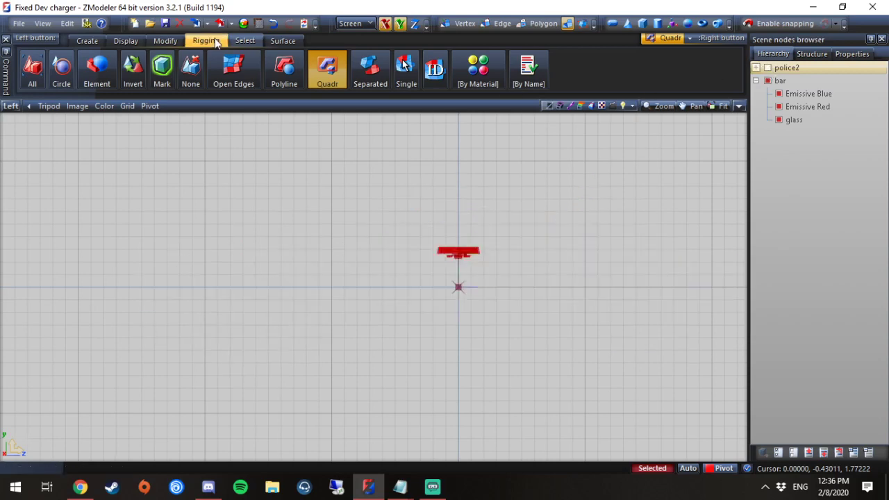
- Raise the selected light bar with the Move tool along the Y axis in the Left viewport
left_click(171, 40)
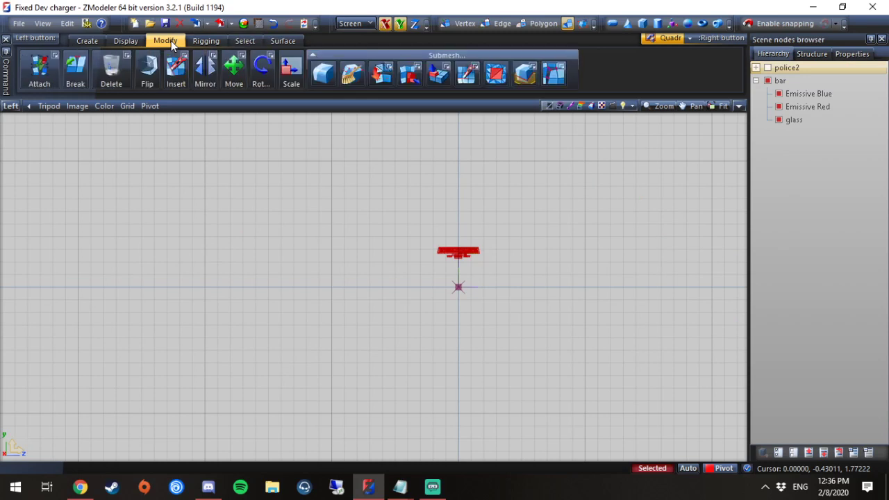
left_click(234, 68)
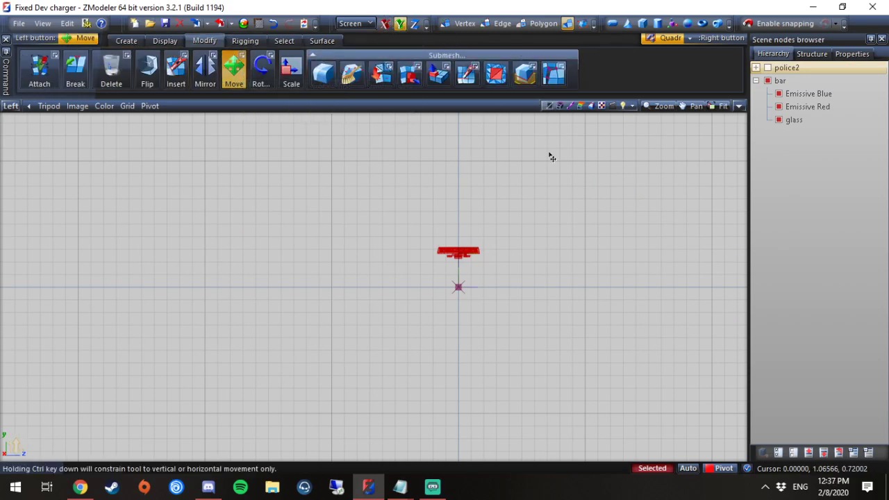
left_click(545, 201)
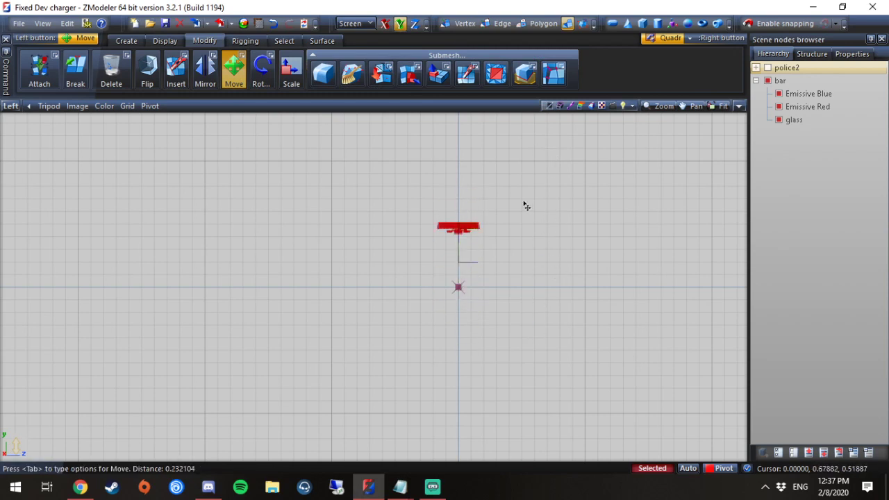
left_click(518, 268)
- Restrict movement to the X axis and shift the light bar forward in the Left viewport
left_click(385, 25)
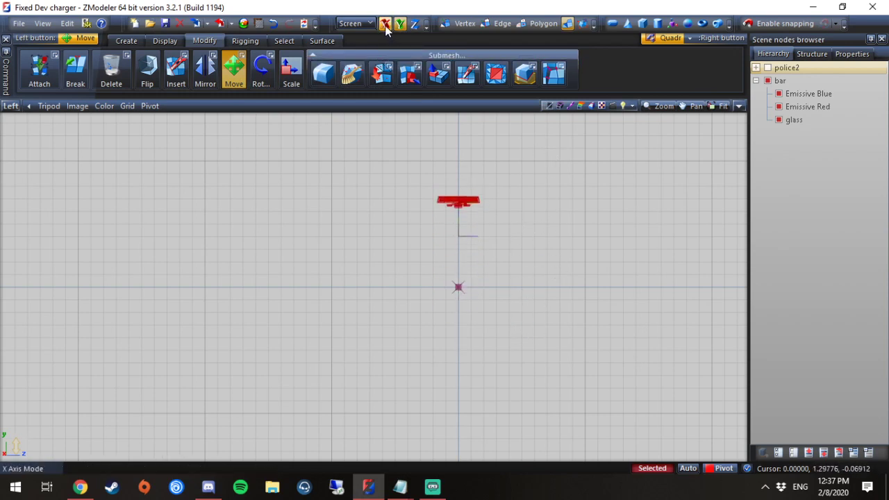
left_click(340, 185)
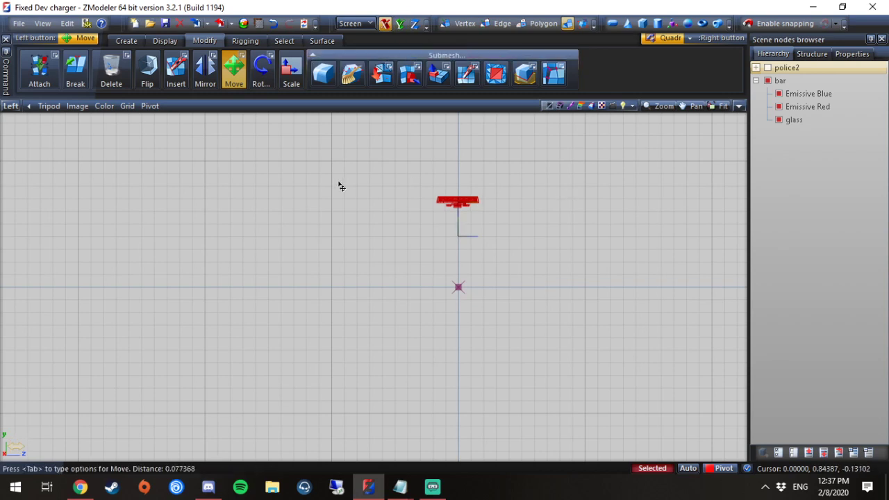
left_click(569, 194)
- Move the light bar in Z axis mode in the Left viewport and, with all four viewports restored, in the Front and Top viewports
left_click(400, 24)
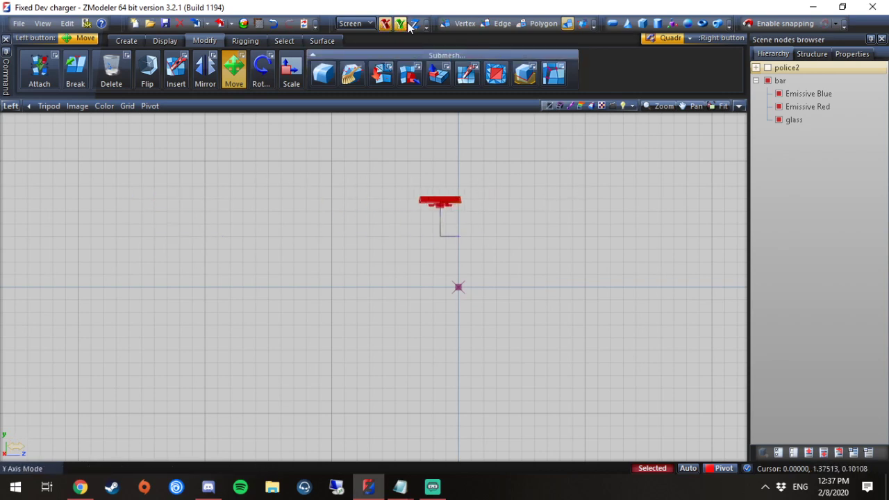
left_click(416, 182)
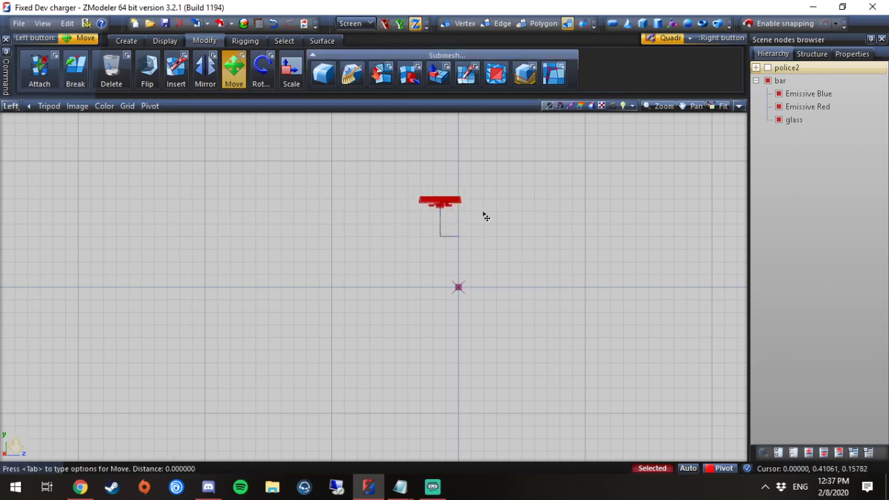
left_click(633, 192)
left_click(738, 106)
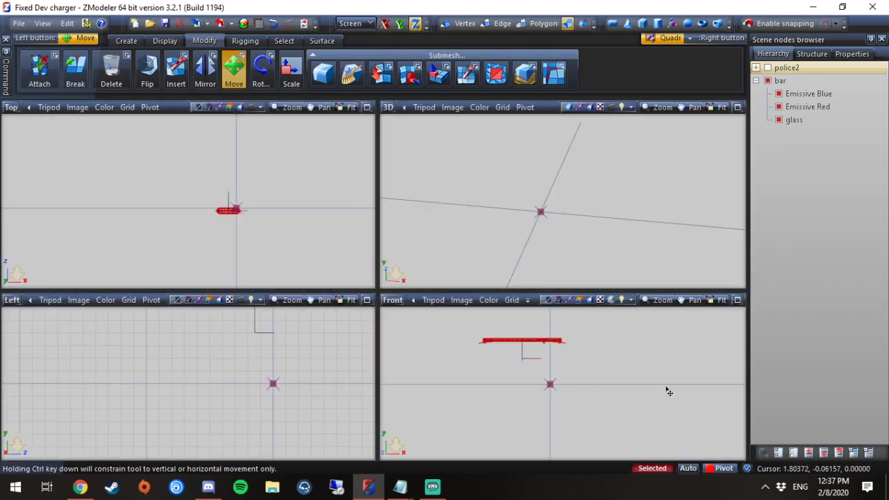
left_click_drag(645, 383, 650, 384)
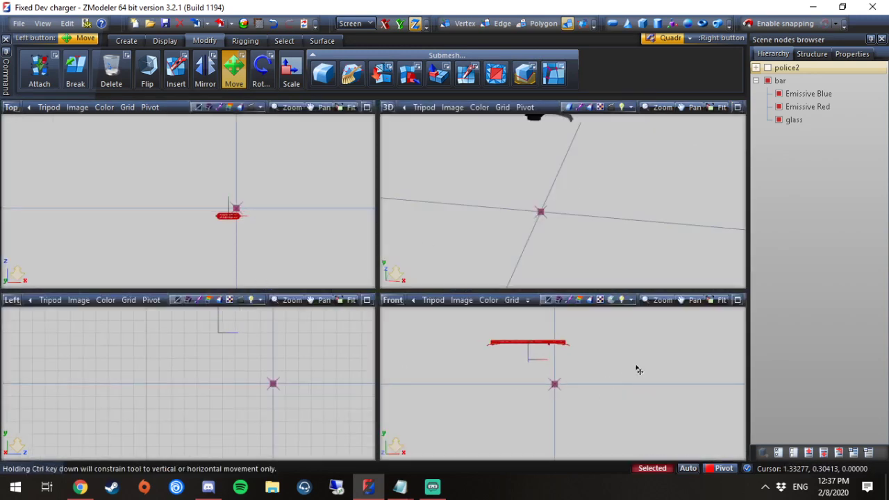
left_click_drag(244, 200, 460, 388)
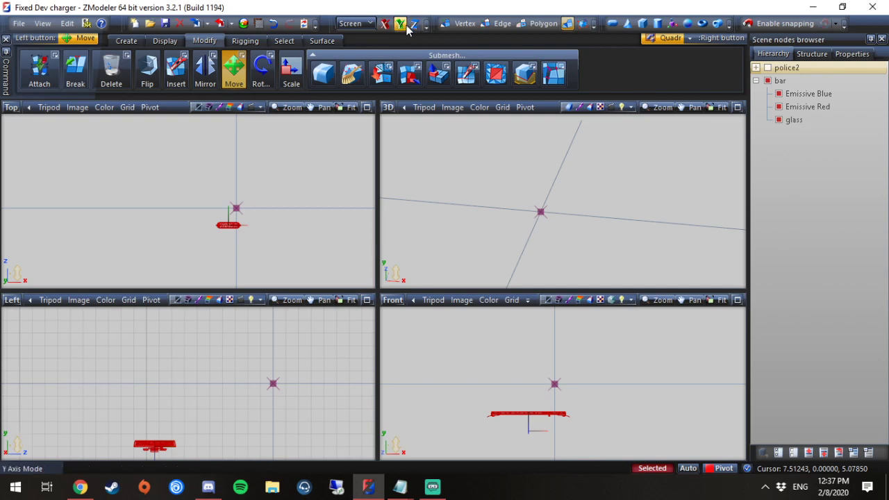
- Show the police2 car and move the light bar to just above the middle of its roof, as seen in the maximized Left viewport
left_click(384, 24)
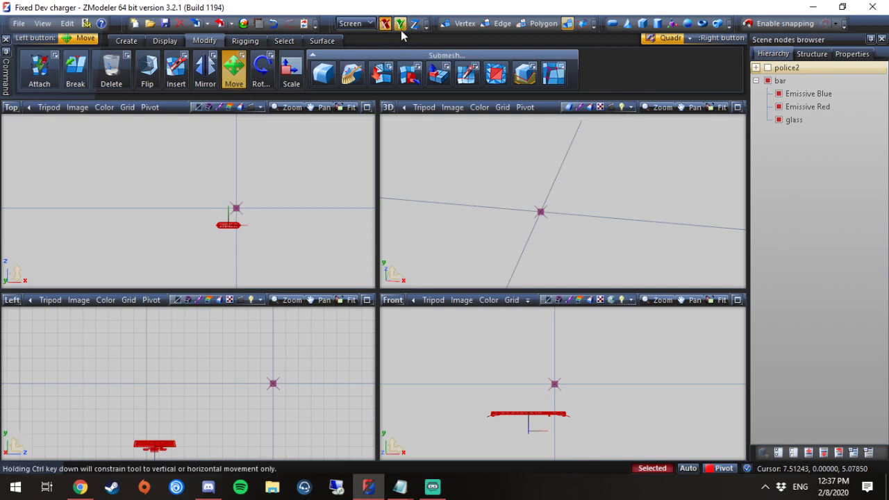
left_click(767, 67)
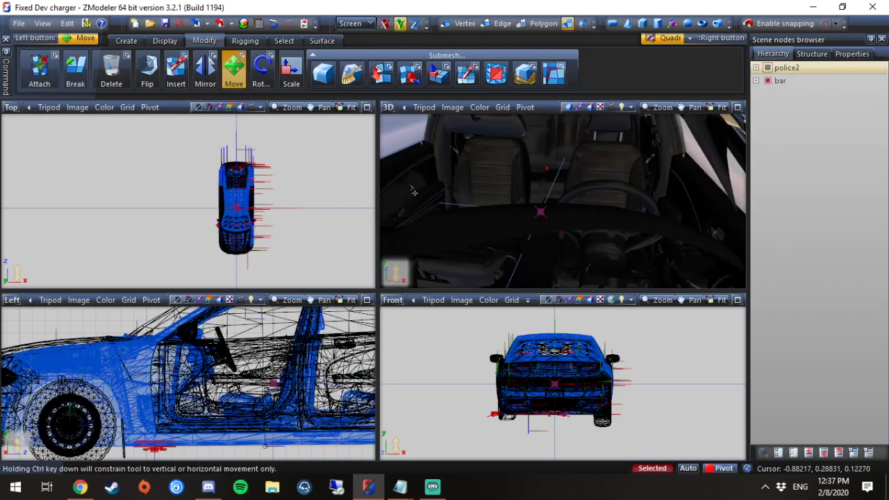
left_click(366, 300)
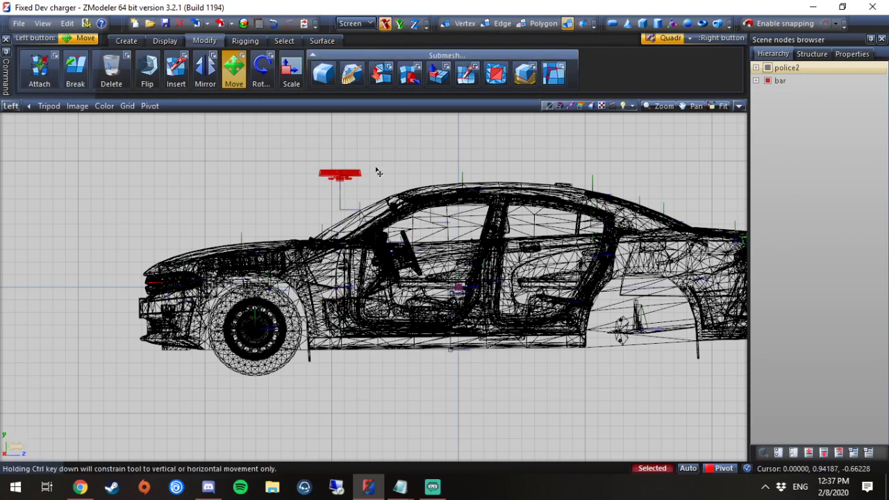
left_click_drag(378, 171, 483, 168)
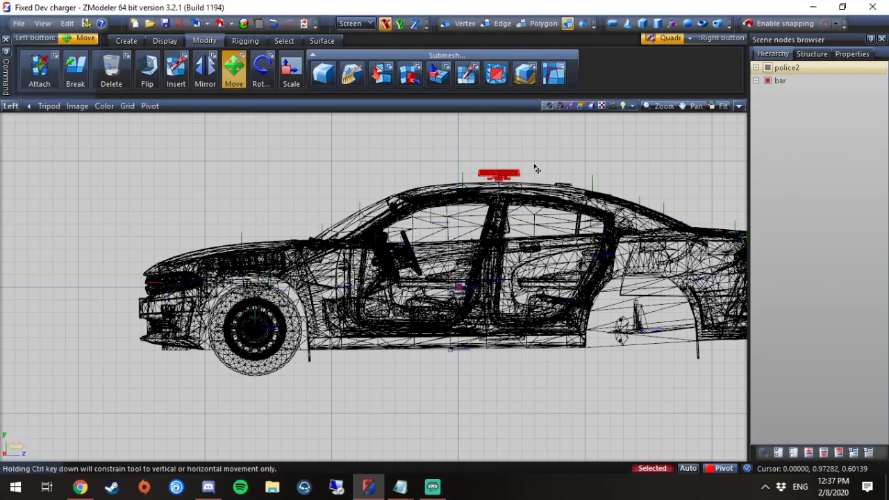
scroll(520, 143, "up", 5)
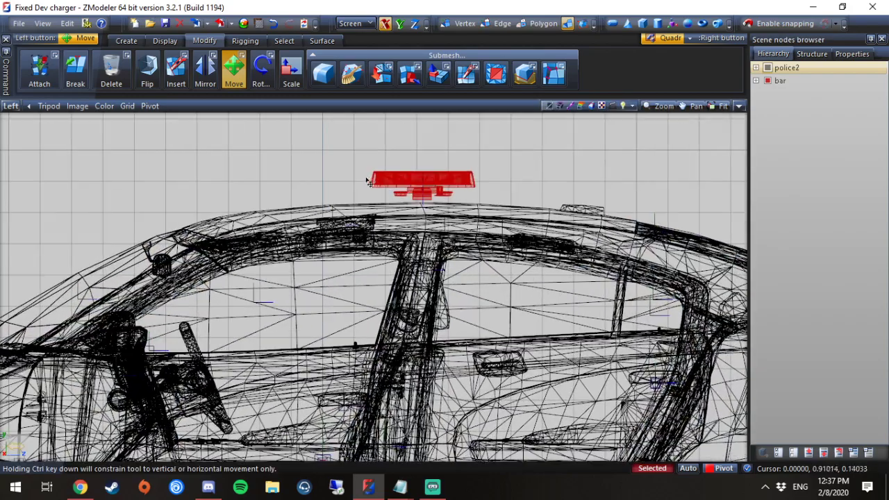
scroll(545, 159, "up", 3)
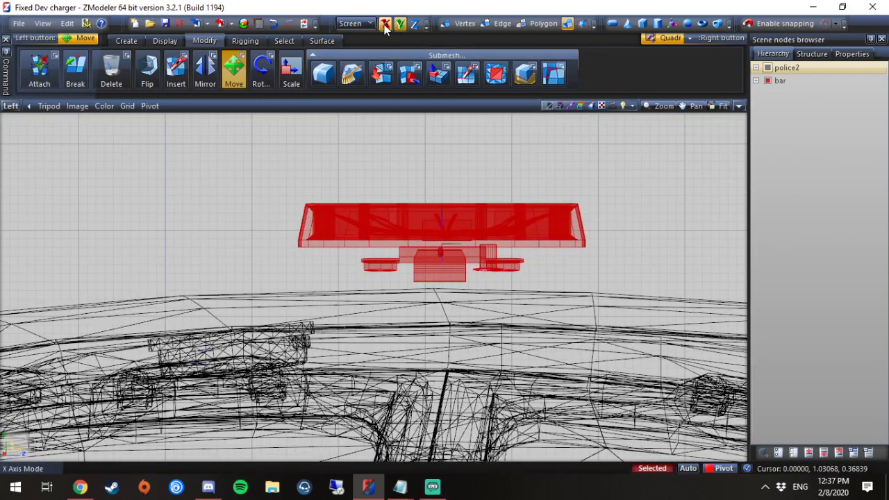
- Restore the four viewports and move the light bar about 0.43 along the X axis in the Top viewport, centring it on the roof
left_click(740, 105)
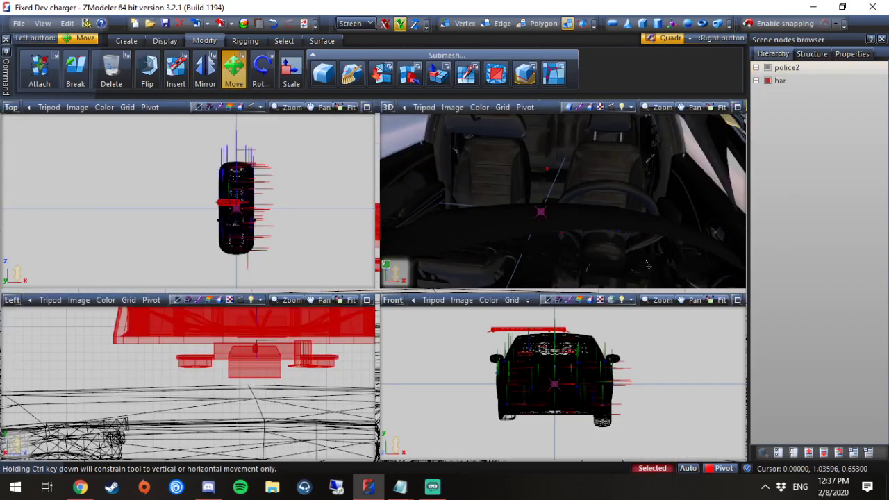
scroll(577, 205, "down", 4)
middle_click_drag(577, 205, 656, 183)
scroll(251, 186, "up", 2)
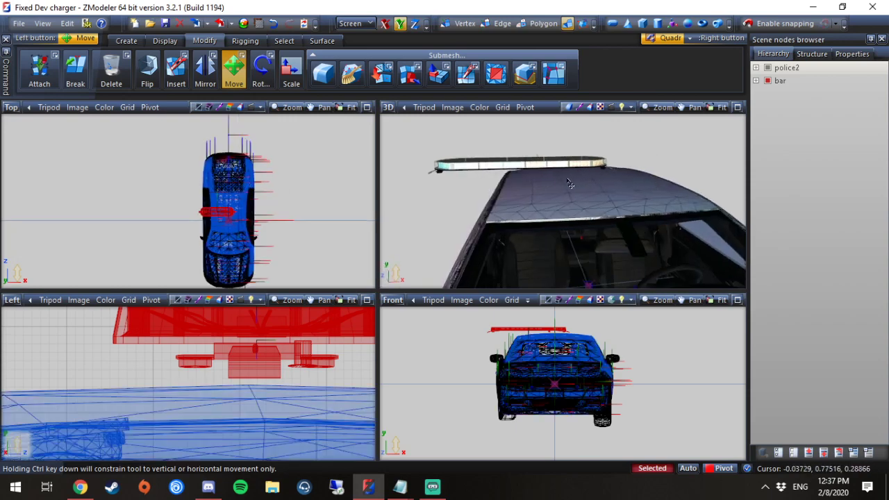
middle_click_drag(575, 182, 601, 184)
scroll(224, 217, "up", 5)
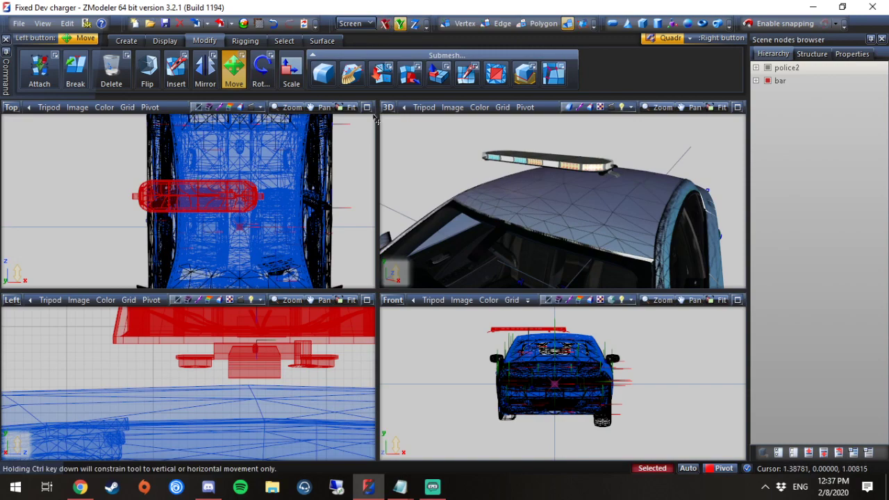
scroll(291, 325, "down", 4)
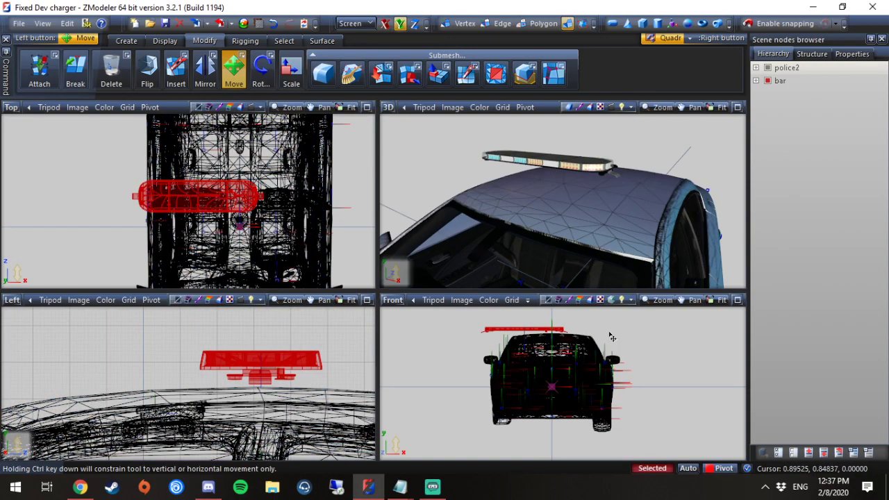
scroll(610, 337, "up", 3)
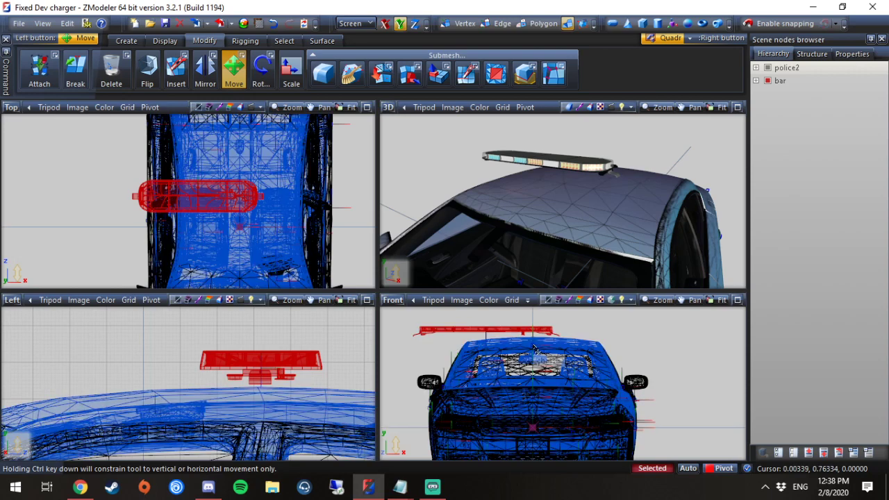
left_click(397, 25)
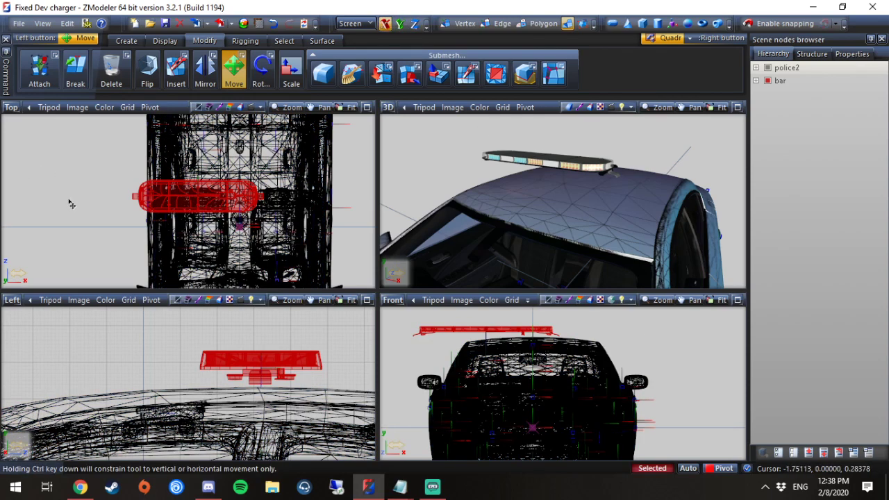
left_click_drag(97, 230, 141, 230)
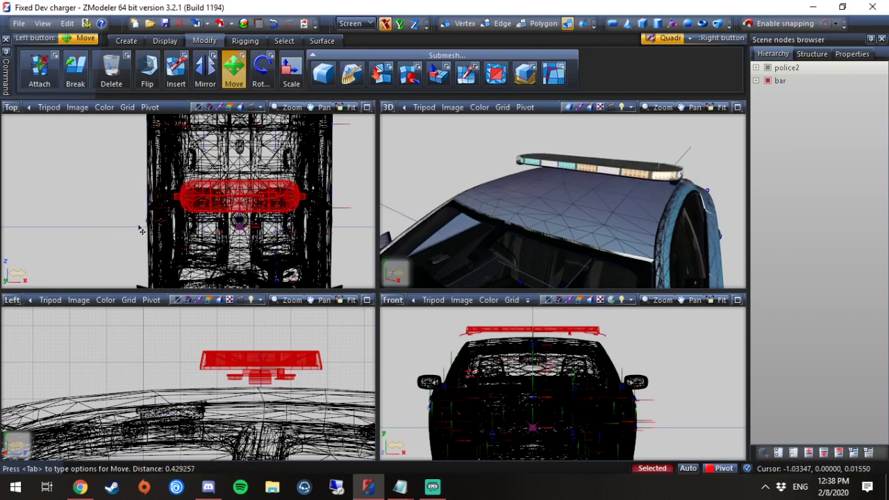
- Restrict movement to the Y axis and check the light bar's centring in the 3D viewport and the maximized Top viewport
left_click(567, 269)
middle_click_drag(567, 270, 486, 208)
left_click(565, 342)
left_click(559, 341)
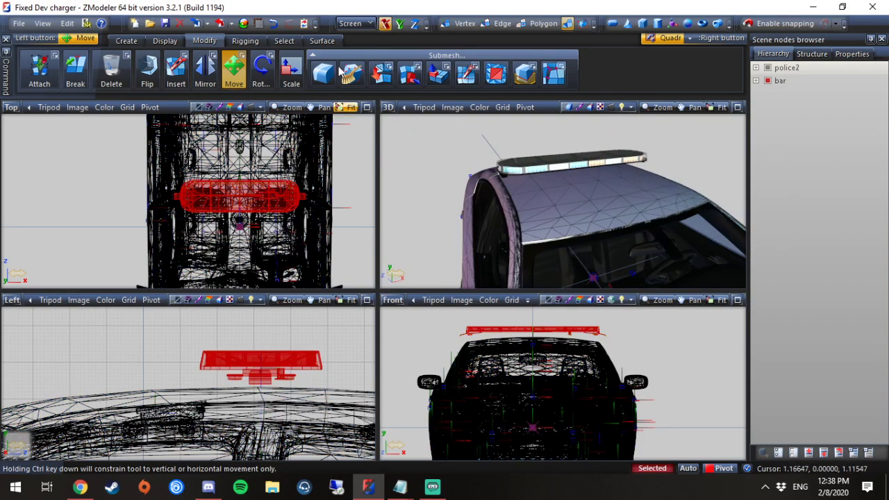
left_click(400, 23)
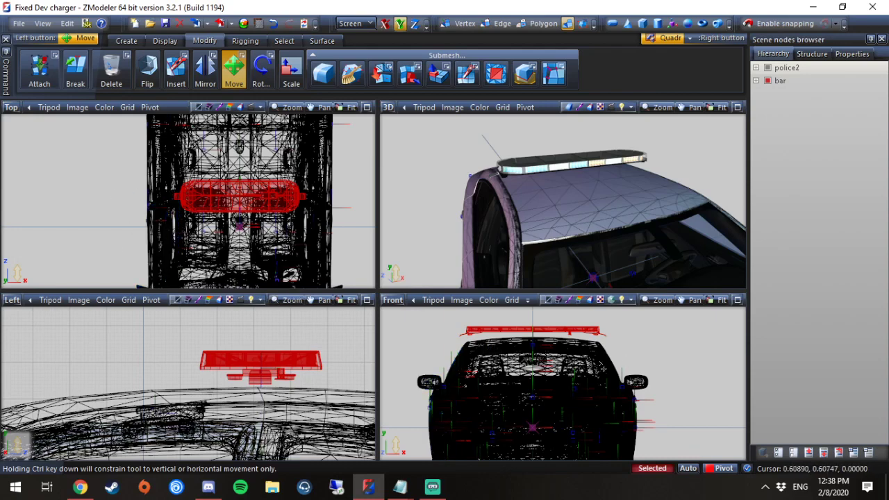
key("i")
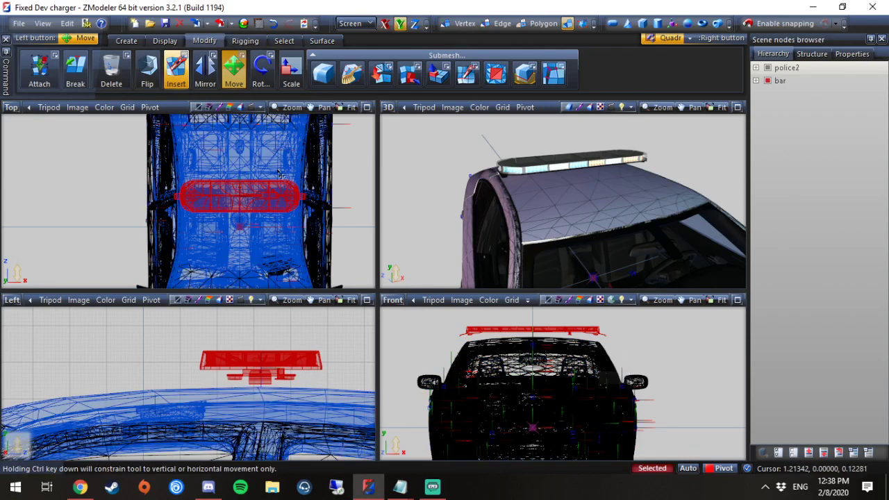
left_click(367, 107)
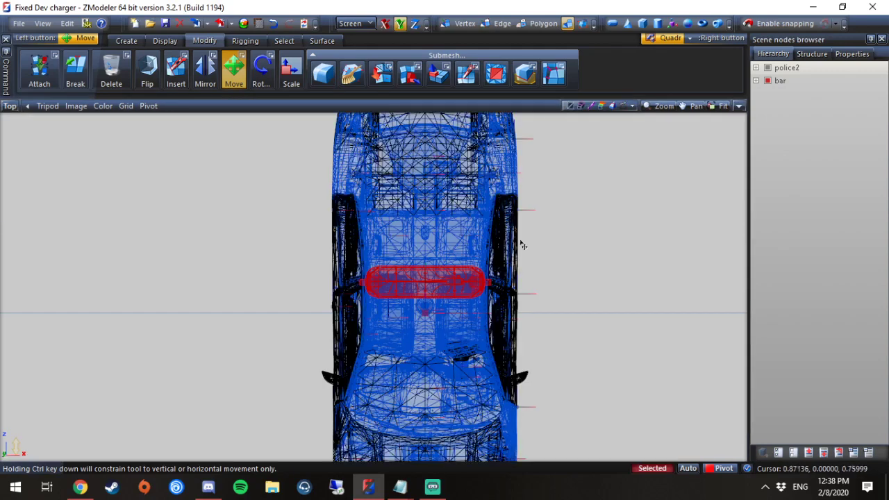
scroll(523, 245, "down", 2)
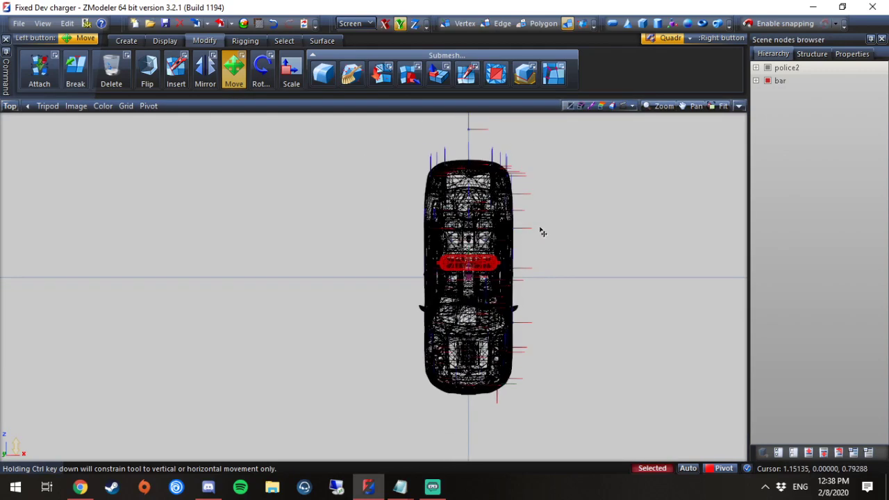
left_click(739, 106)
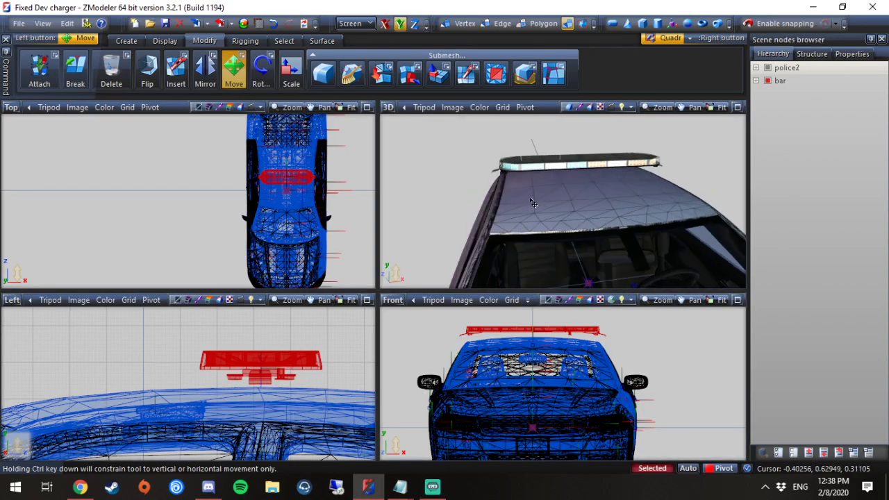
middle_click_drag(531, 201, 379, 102)
- Reset the 3D viewport by switching it to Top and back to 3D, and view the car from the front
left_click(387, 108)
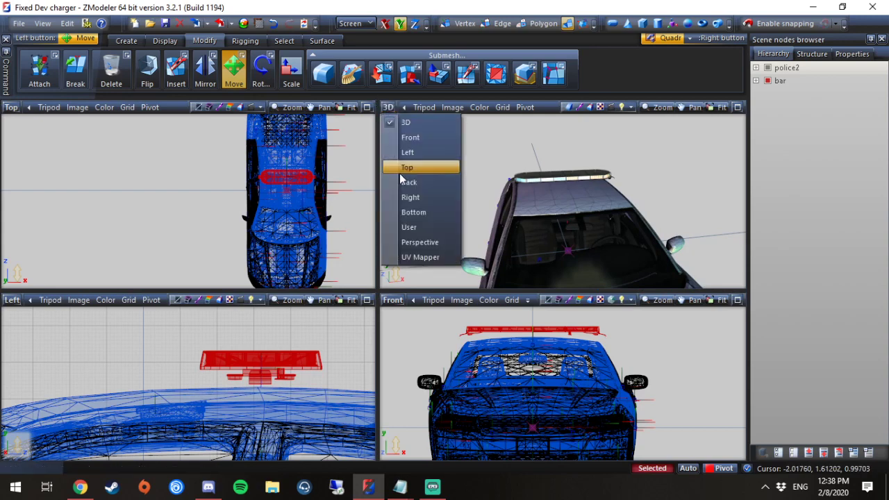
left_click(403, 171)
left_click(393, 108)
left_click(395, 123)
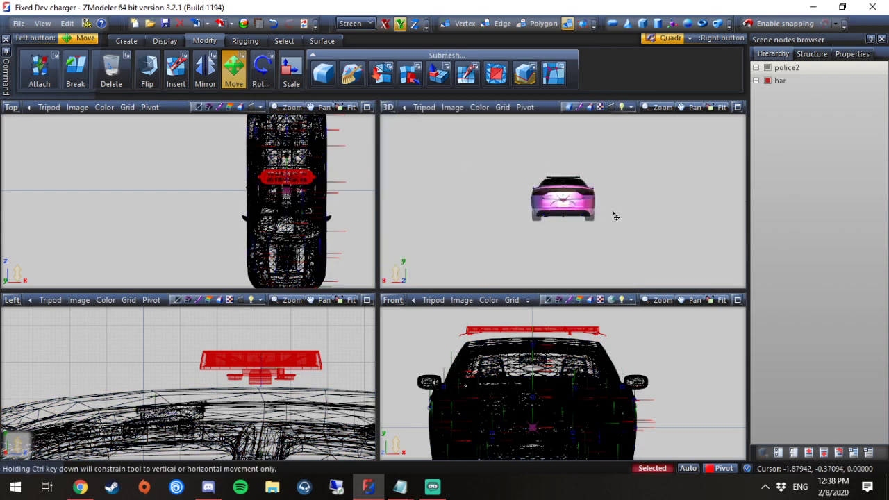
scroll(587, 173, "up", 3)
middle_click_drag(588, 173, 587, 193)
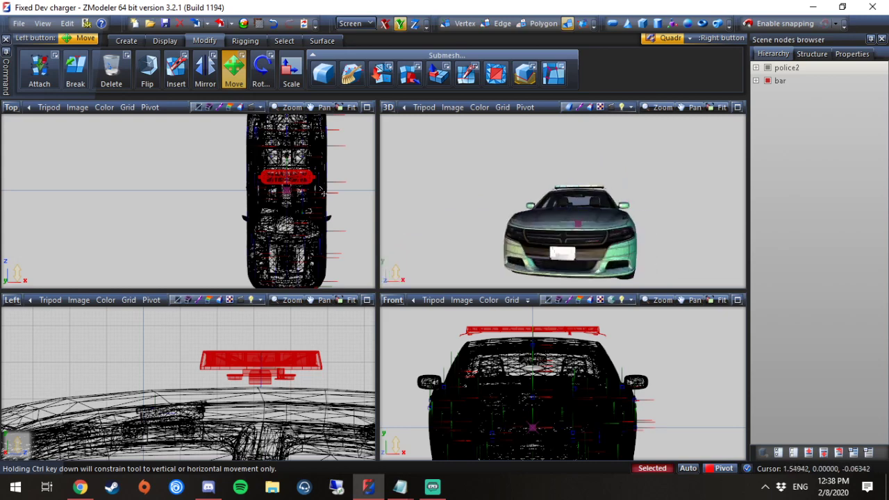
- Lower the light bar along the Y axis onto the roof in the Front viewport and check its fit in the 3D viewport
middle_click_drag(586, 329, 521, 318)
left_click_drag(521, 317, 524, 334)
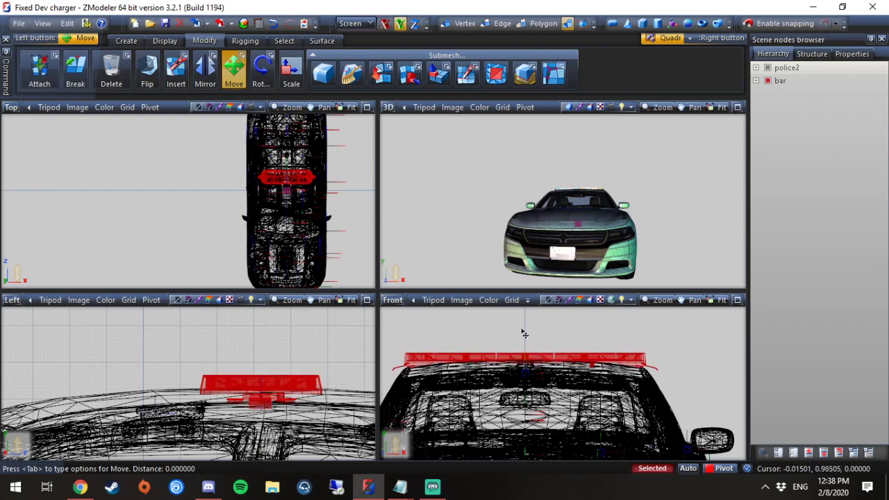
middle_click_drag(597, 243, 583, 241)
scroll(571, 237, "up", 6)
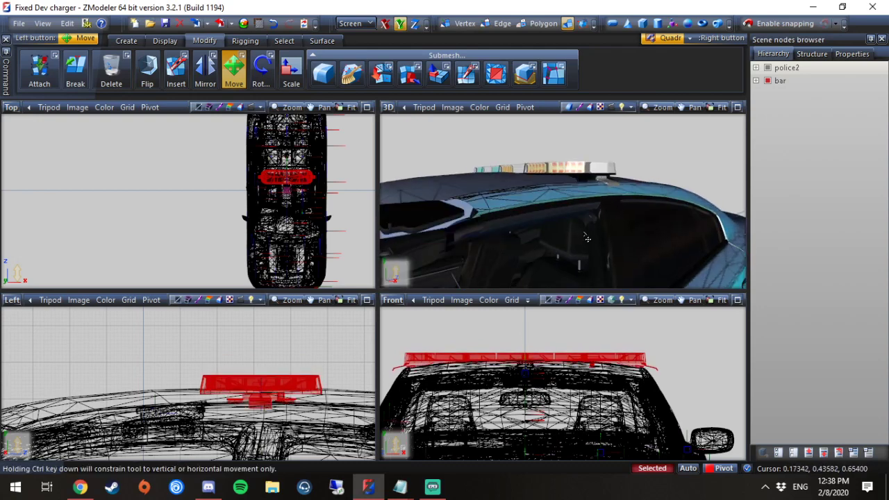
middle_click_drag(565, 236, 567, 217)
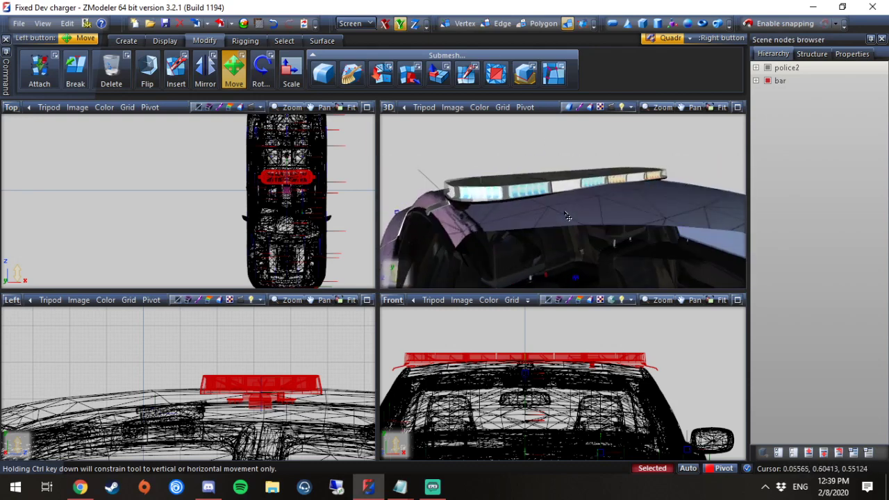
middle_click_drag(489, 203, 542, 201)
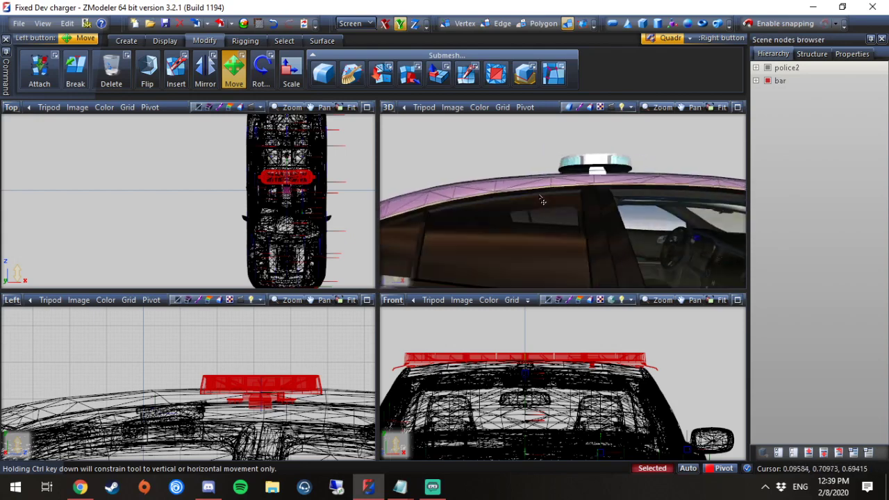
- Raise the light bar slightly along the Y axis in the Front viewport so its mounts rest on the roof
scroll(575, 357, "up", 5)
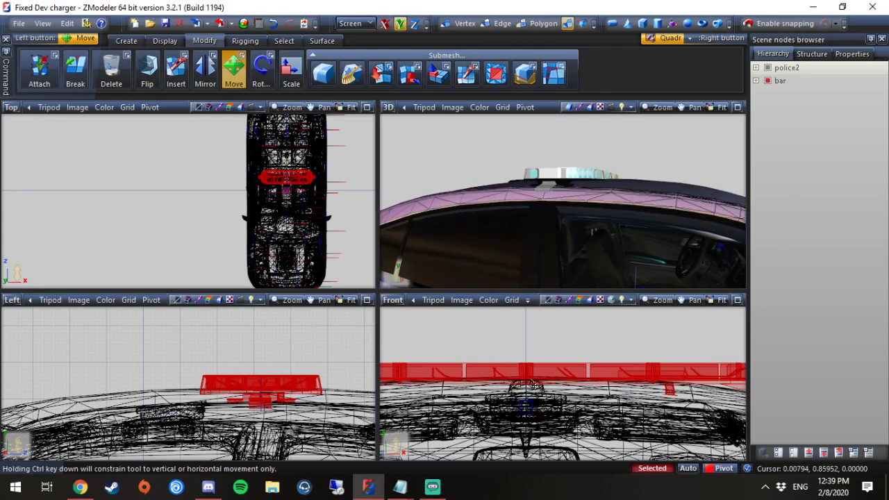
left_click_drag(535, 349, 546, 336)
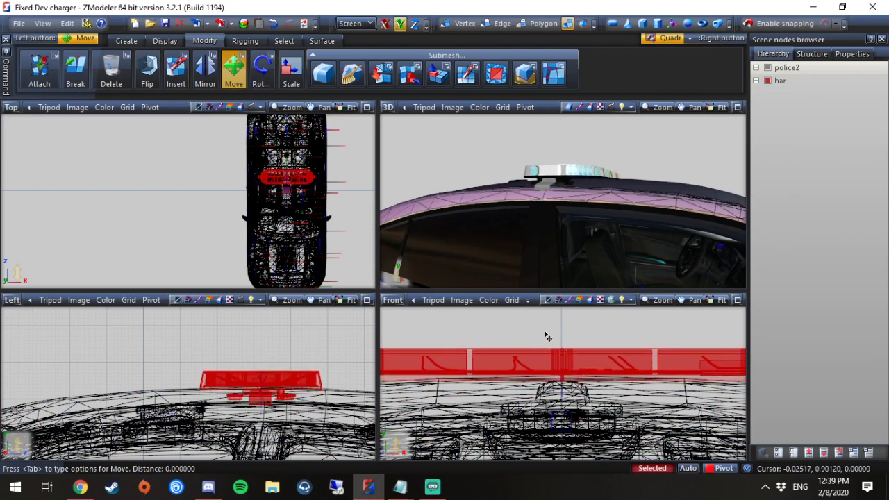
middle_click_drag(597, 236, 568, 222)
scroll(629, 186, "up", 5)
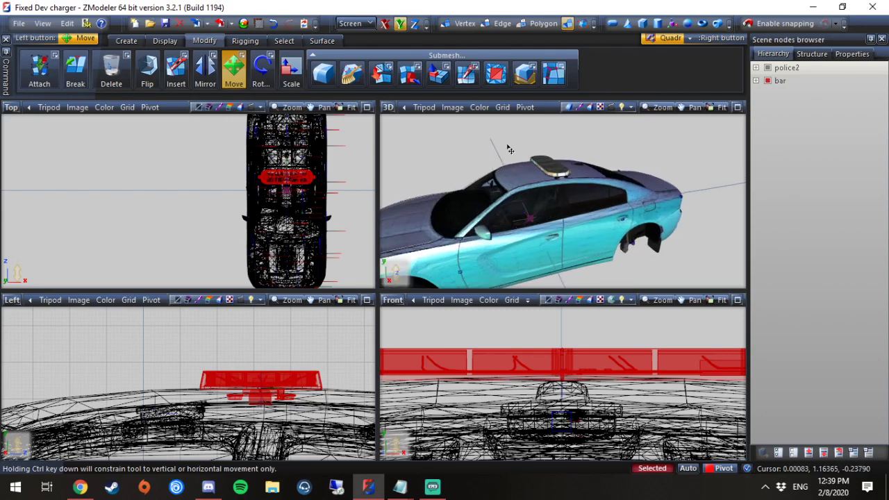
- Examine the light bar's feet and side brackets against the roof from several angles in the maximized 3D viewport, and restore the four viewports
left_click(737, 107)
middle_click_drag(425, 196, 376, 320)
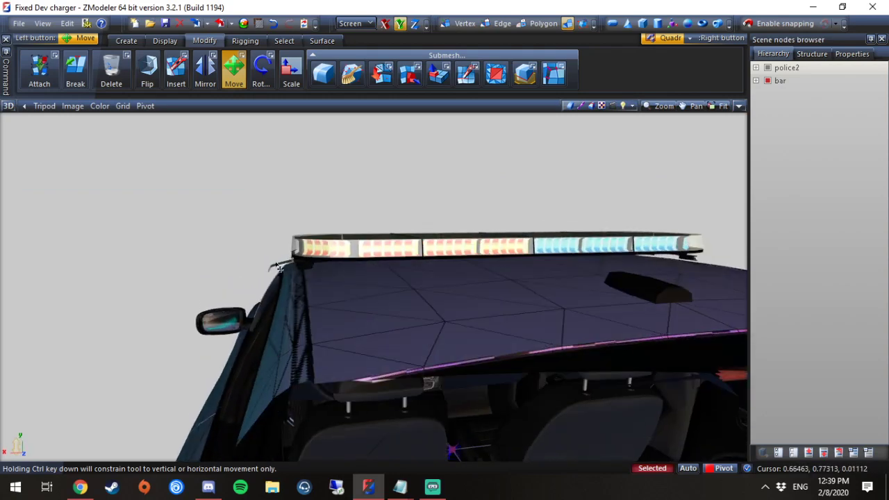
mouse_move(398, 287)
middle_mouse_down()
mouse_move(538, 285)
mouse_move(394, 291)
mouse_move(364, 316)
mouse_move(405, 284)
middle_mouse_up()
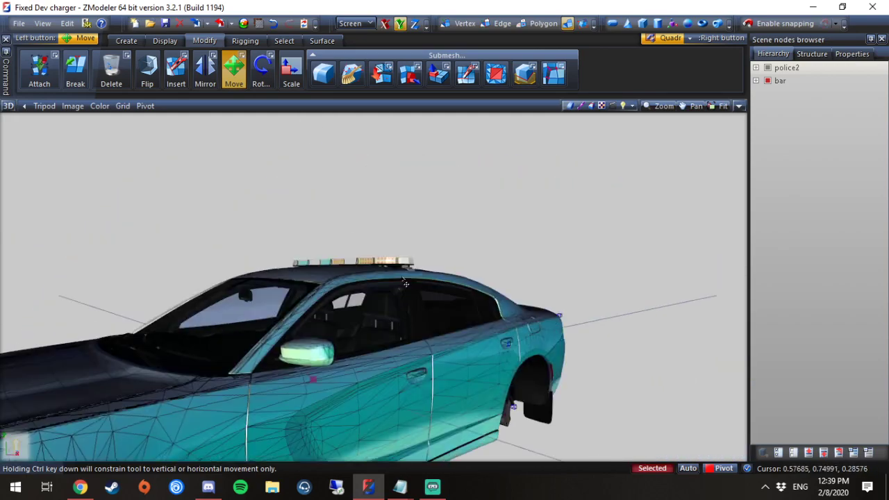
middle_click_drag(339, 322, 511, 322)
mouse_move(451, 263)
middle_mouse_down()
mouse_move(347, 270)
mouse_move(446, 273)
middle_mouse_up()
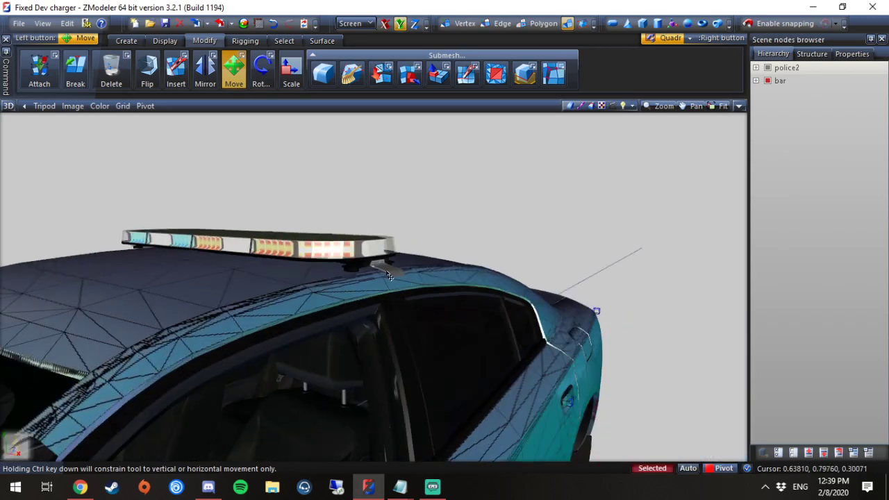
middle_click_drag(389, 276, 634, 232)
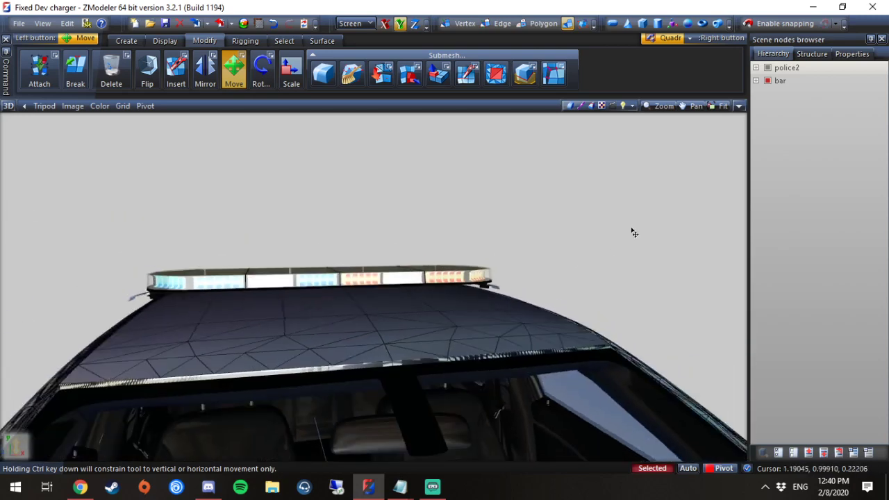
left_click(738, 107)
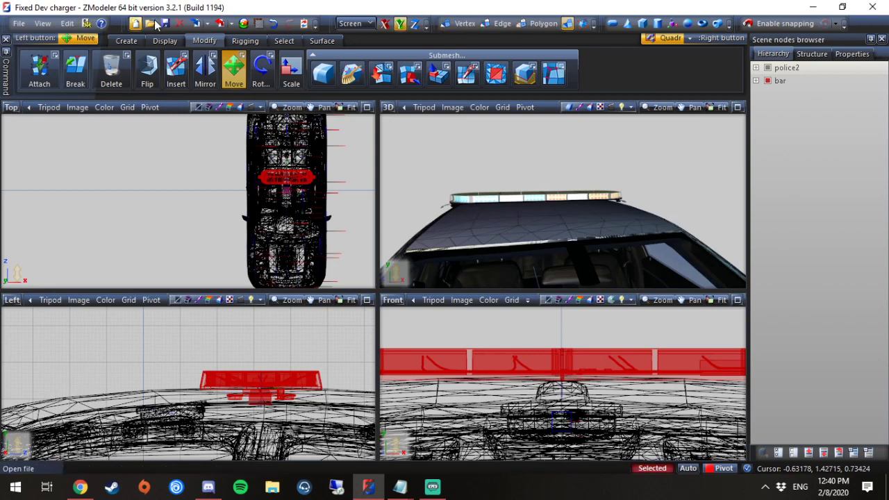
- Switch to Polygon level editing and maximize the Front viewport framed on the light bar and the roof
left_click(542, 24)
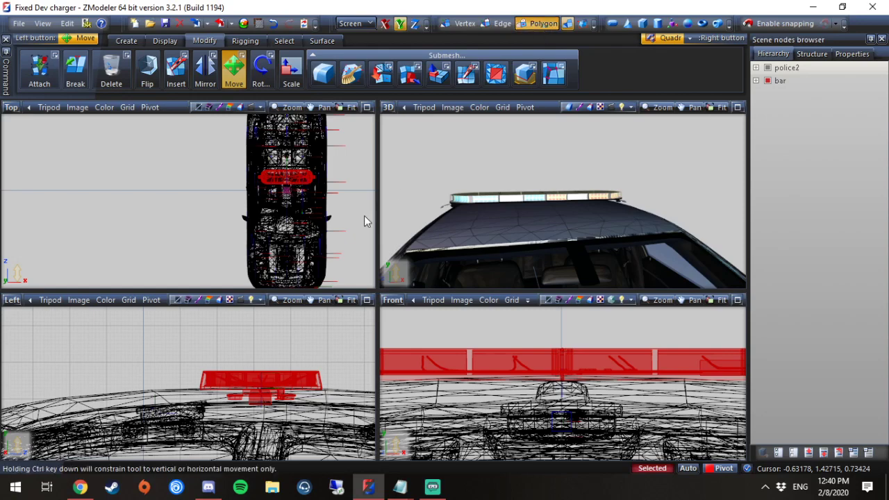
scroll(510, 370, "down", 3)
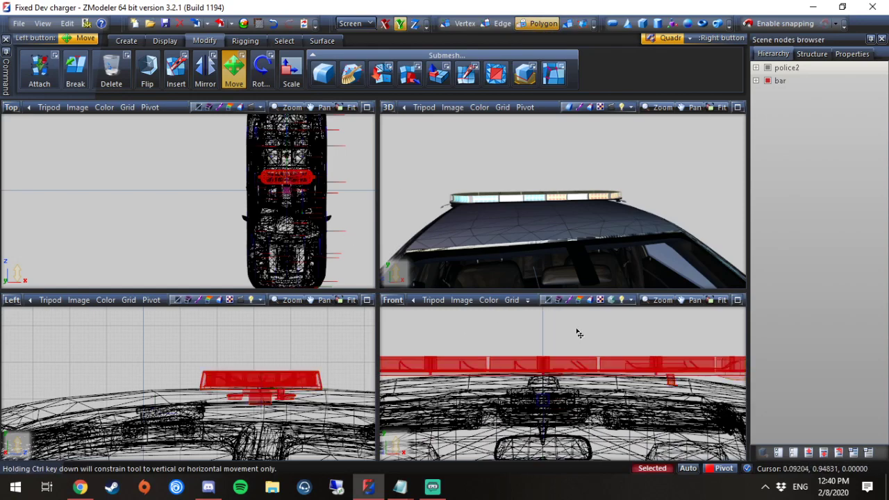
scroll(577, 333, "down", 4)
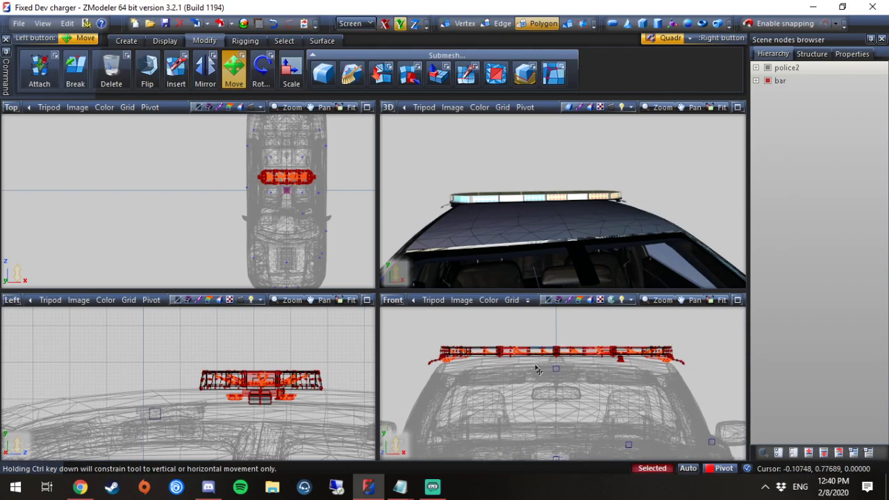
scroll(558, 336, "down", 5)
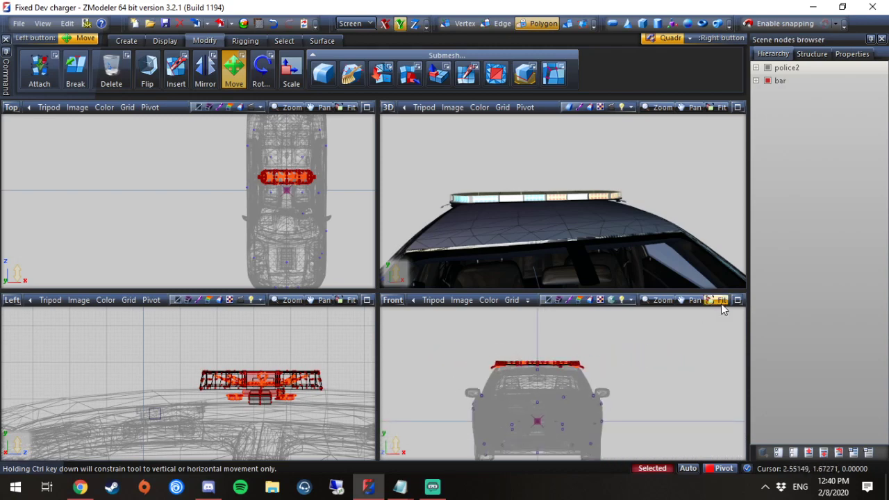
left_click(737, 300)
scroll(321, 290, "up", 5)
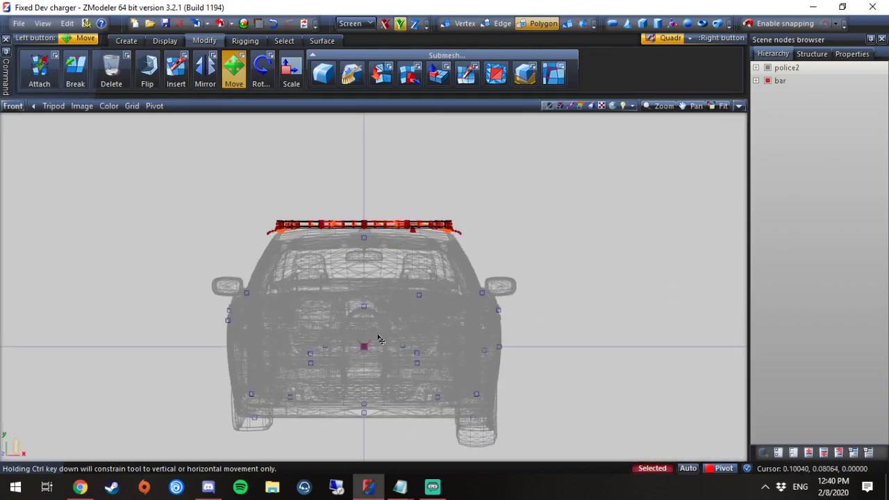
scroll(357, 224, "up", 3)
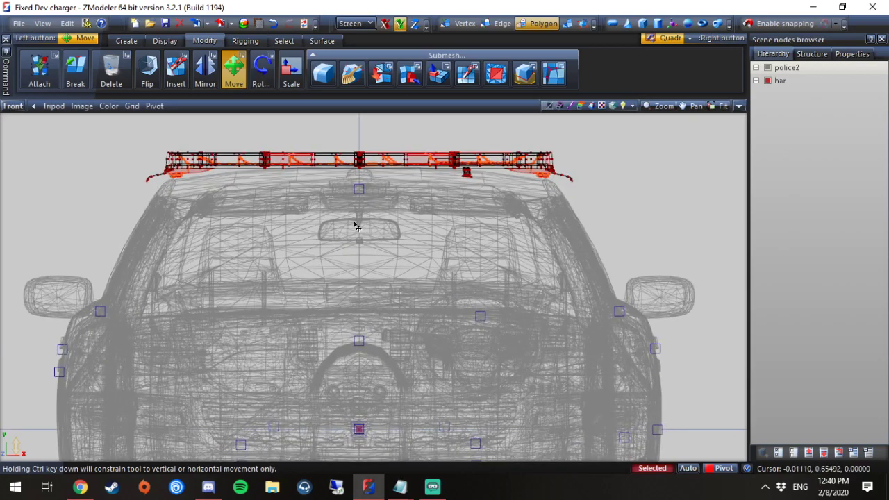
scroll(354, 215, "down", 2)
scroll(351, 202, "down", 1)
scroll(277, 238, "up", 4)
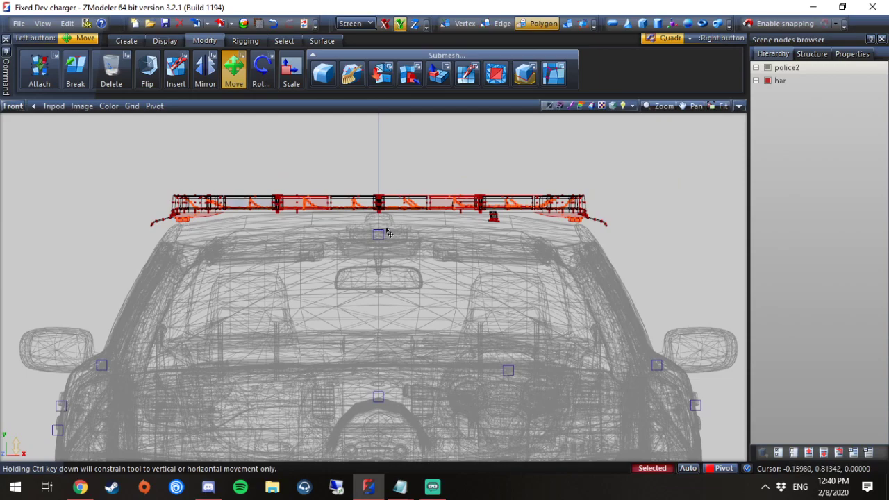
- Examine the gaps between the roof and the light bar's feet, end brackets and centre mount in the Front viewport
scroll(548, 229, "up", 3)
scroll(548, 229, "up", 5)
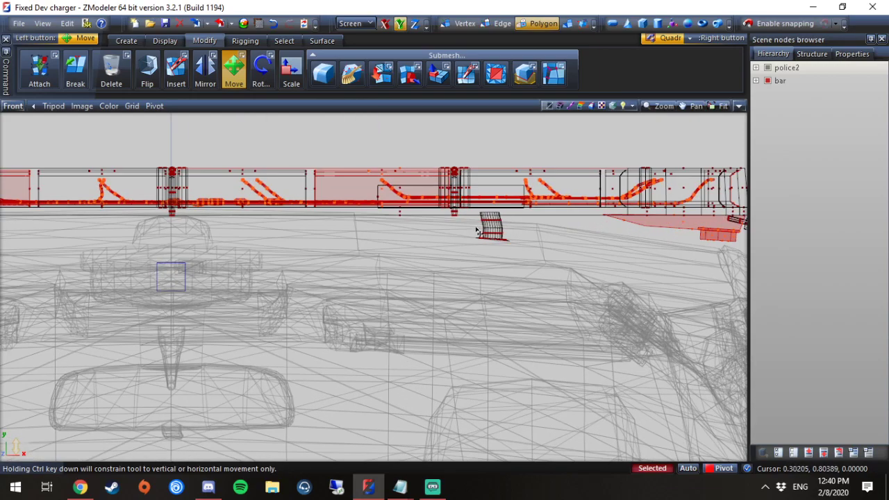
scroll(404, 198, "down", 6)
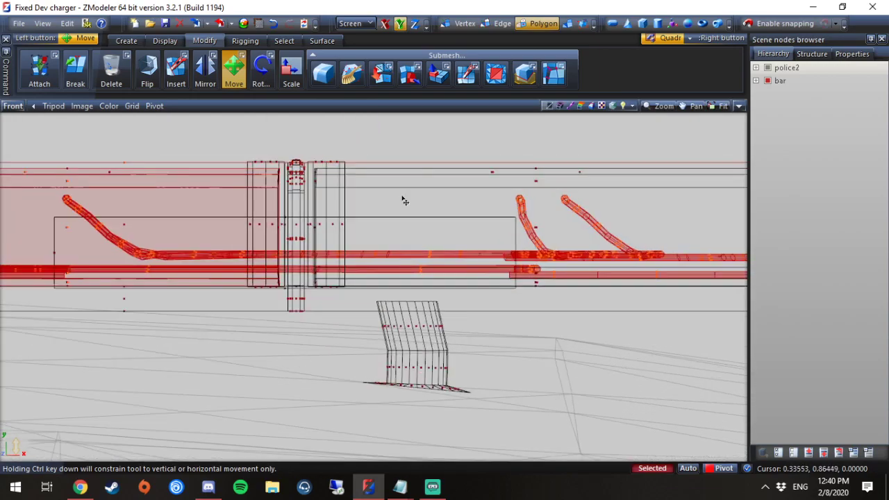
scroll(695, 295, "up", 4)
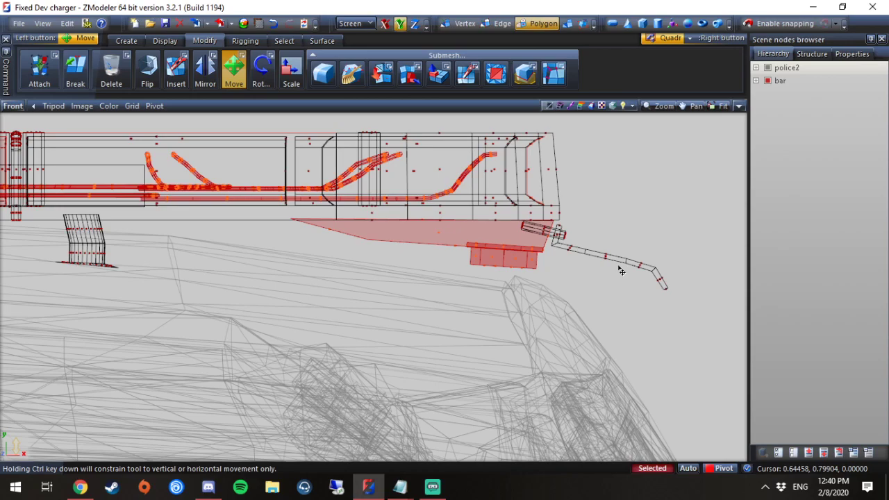
scroll(593, 291, "down", 2)
scroll(592, 291, "down", 3)
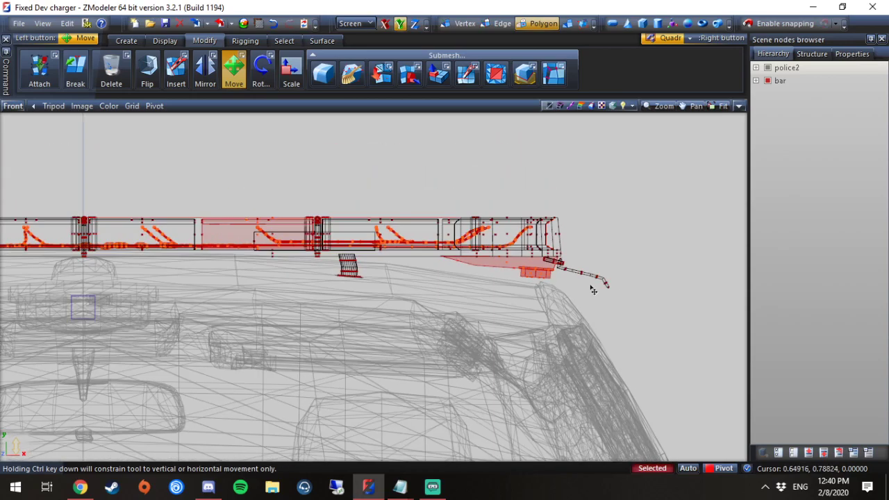
scroll(585, 297, "down", 2)
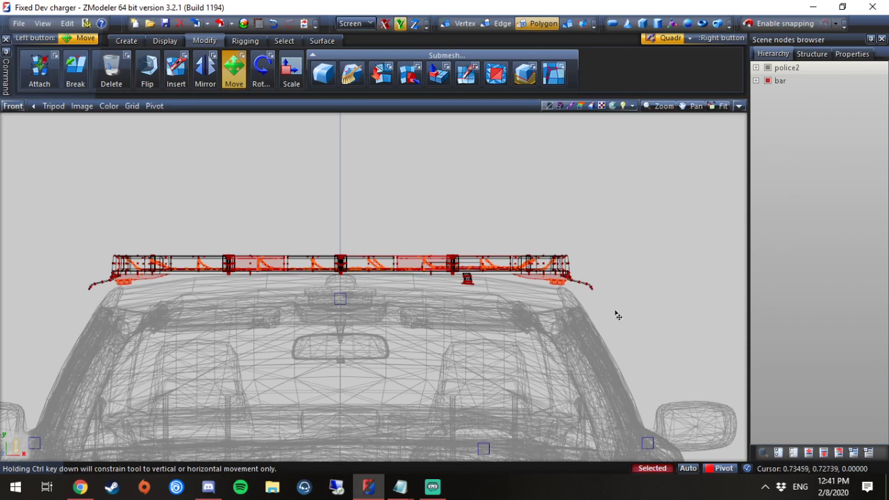
- Deselect all the light bar's polygons in the Front viewport and switch to Edge level editing
left_click_drag(615, 311, 75, 245)
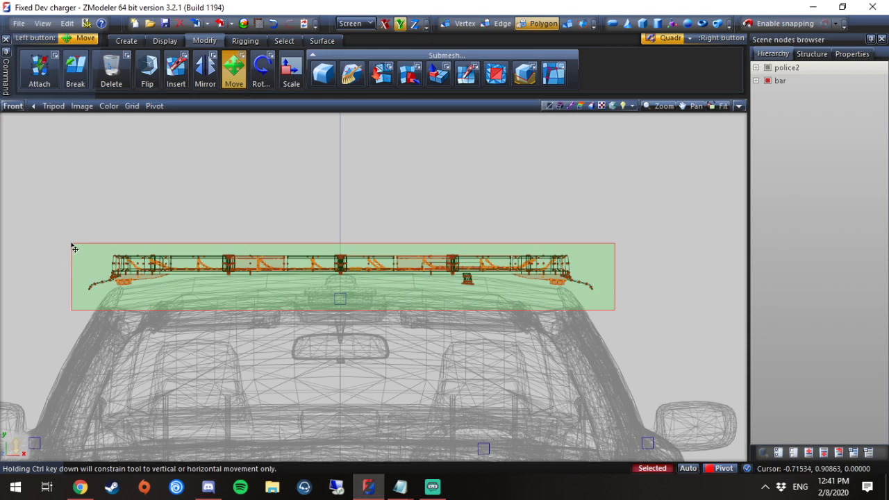
left_click_drag(74, 248, 74, 248)
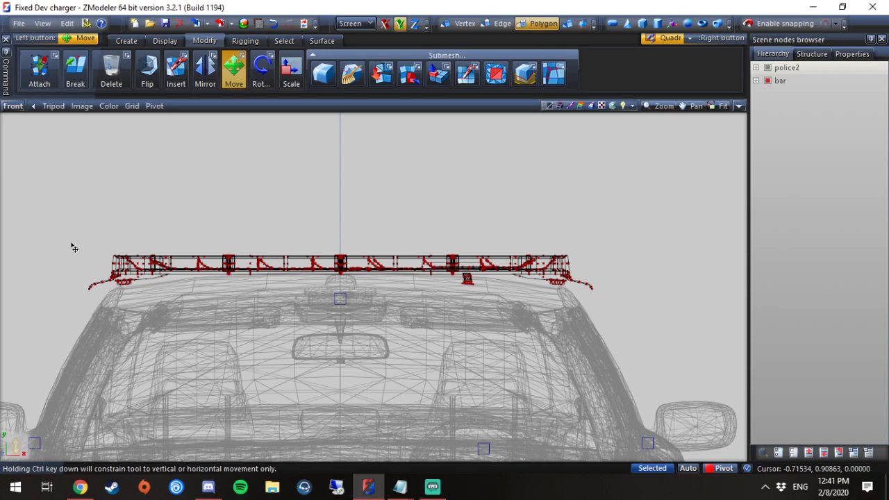
scroll(497, 319, "up", 8)
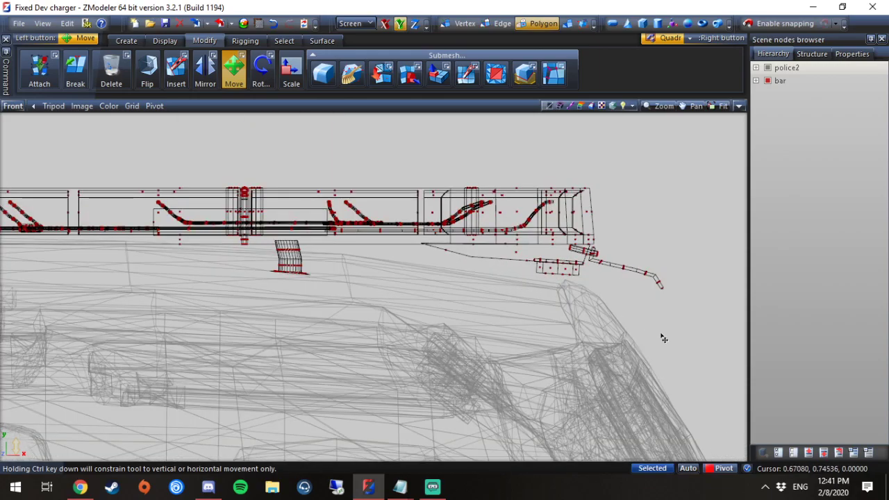
scroll(654, 333, "down", 8)
left_click(501, 23)
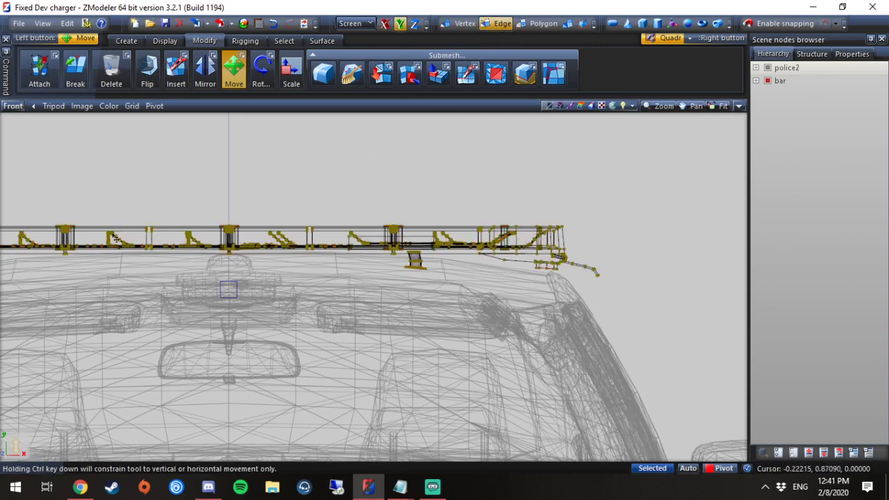
- Select the lower edges of the light bar's right-hand foot and lower them along the Y axis onto the roof
scroll(539, 260, "up", 8)
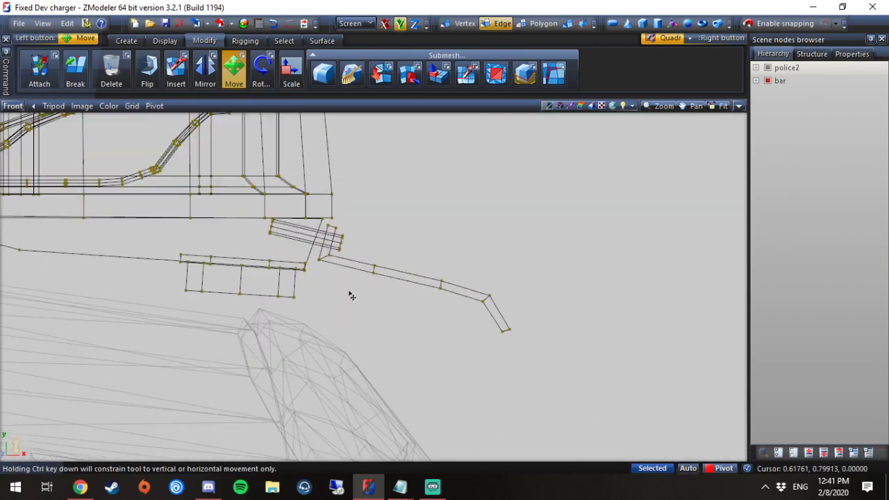
scroll(352, 296, "up", 1)
scroll(299, 308, "up", 1)
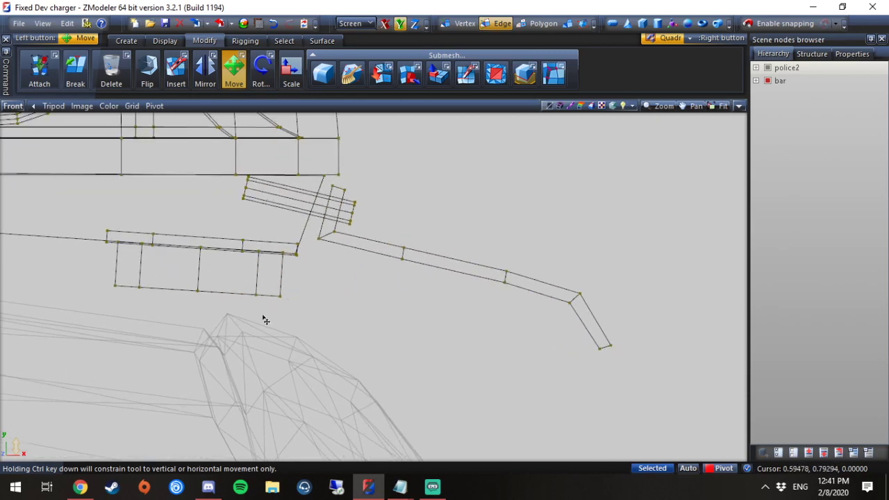
scroll(328, 330, "down", 3)
scroll(53, 292, "down", 2)
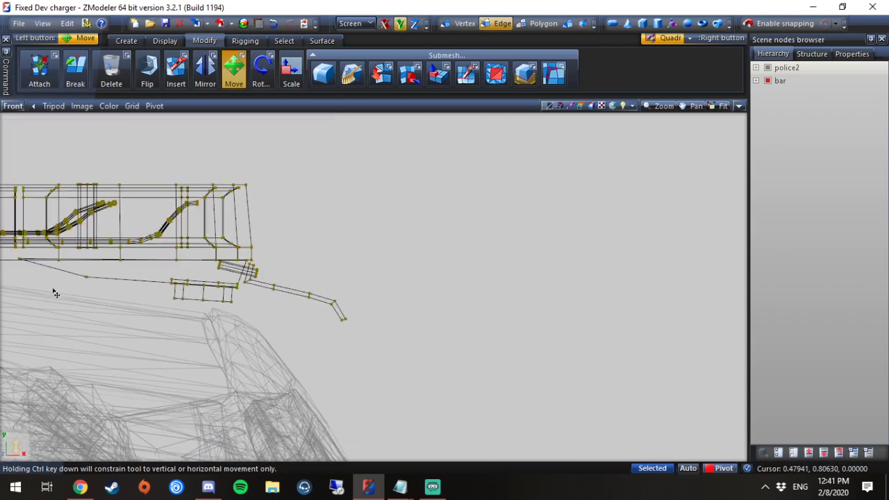
scroll(38, 292, "up", 2)
scroll(38, 292, "up", 1)
scroll(369, 285, "up", 1)
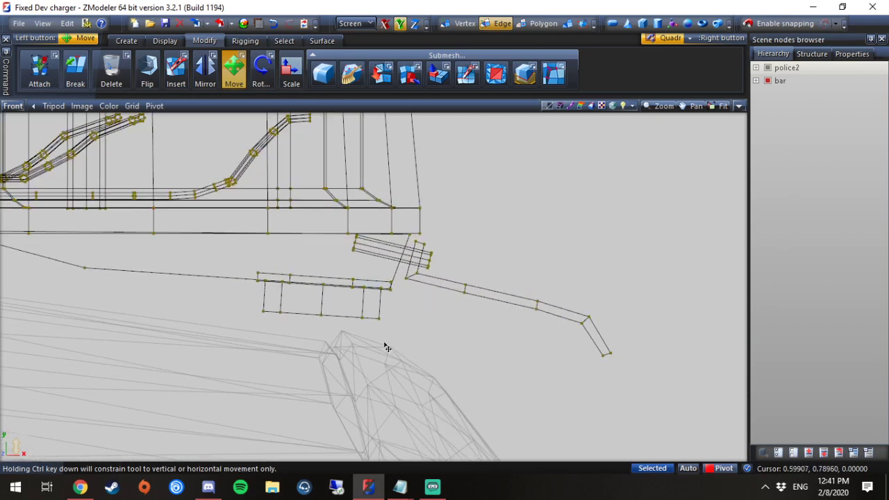
left_click_drag(239, 335, 170, 316)
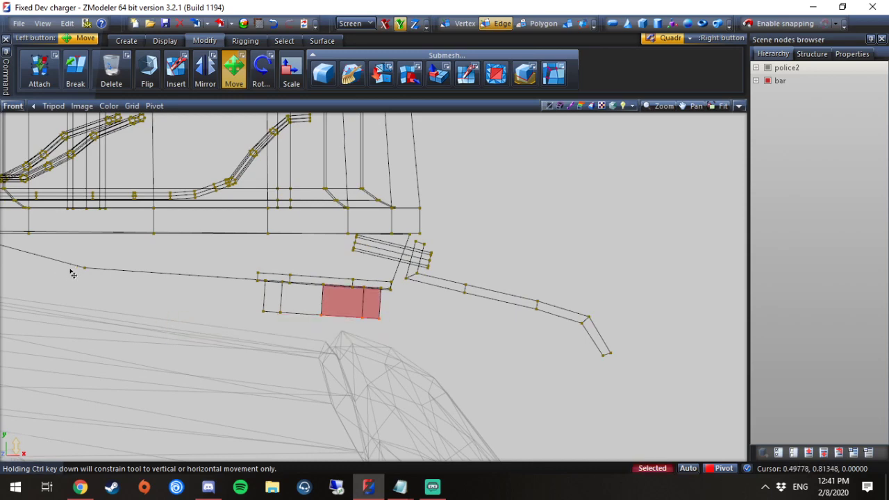
left_click_drag(54, 262, 390, 337)
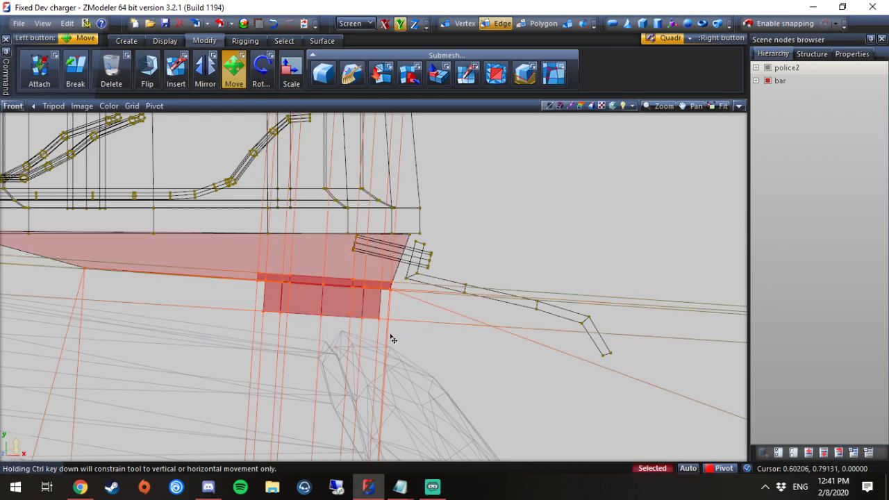
scroll(286, 296, "down", 1)
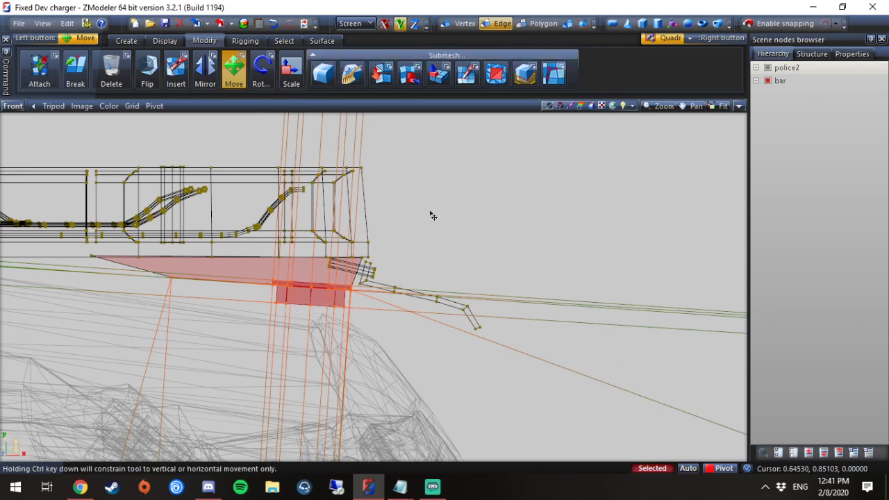
left_click_drag(430, 219, 424, 241)
scroll(555, 228, "down", 2)
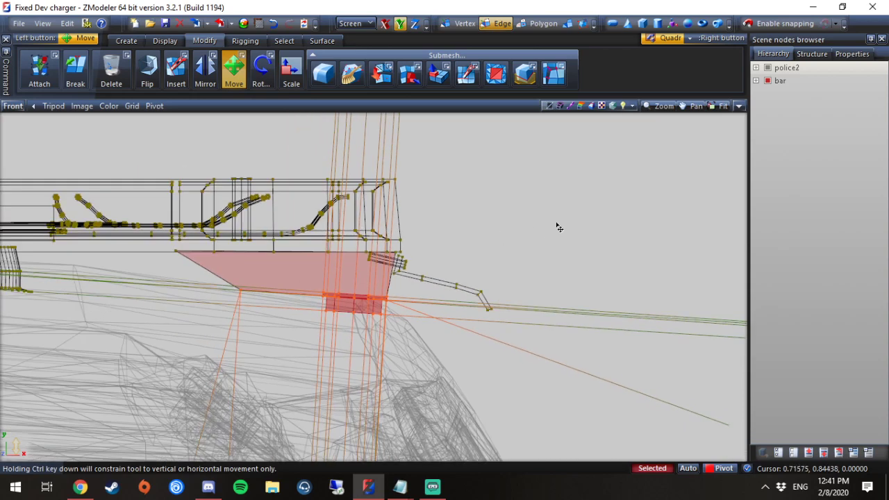
scroll(347, 291, "up", 3)
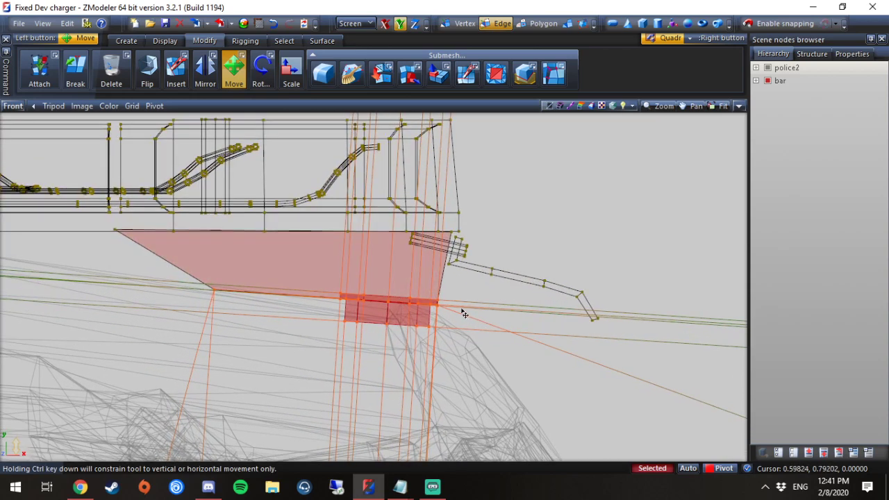
- Inspect the lowered foot against the roof from several angles in the maximized 3D viewport, and restore the four viewports
key("alt+w")
middle_click_drag(579, 225, 734, 154)
left_click(737, 108)
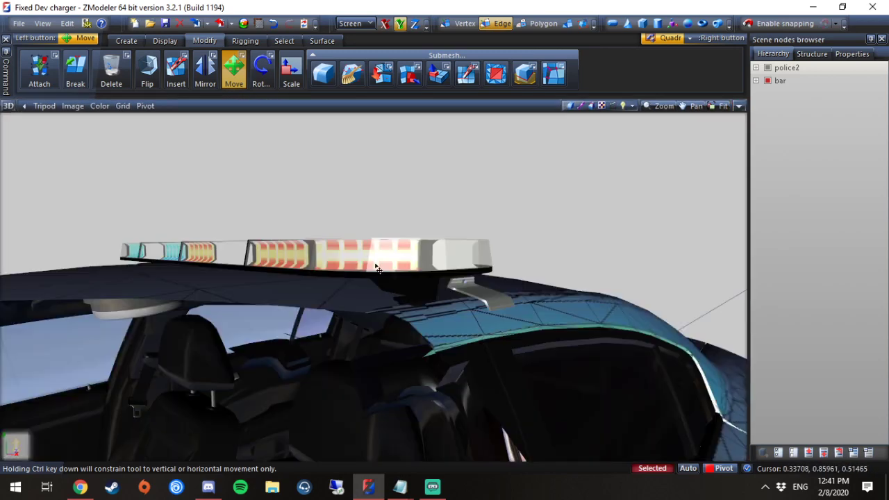
middle_click_drag(373, 262, 418, 276)
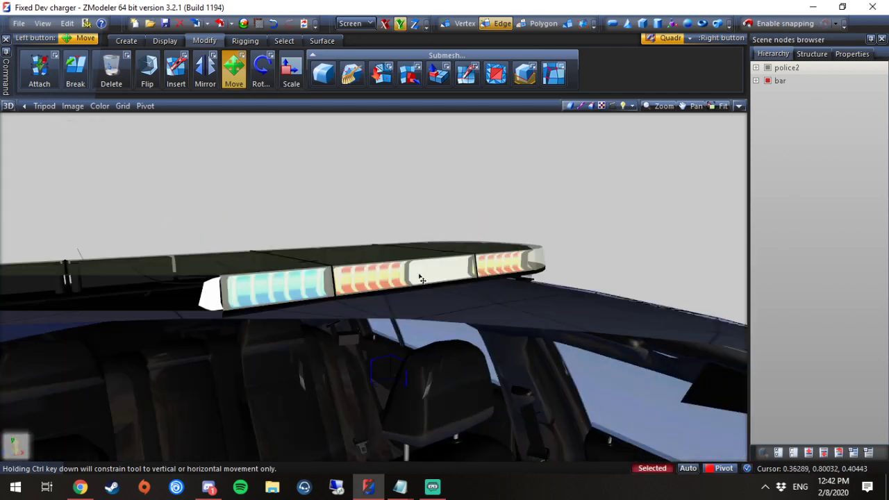
key("alt+w")
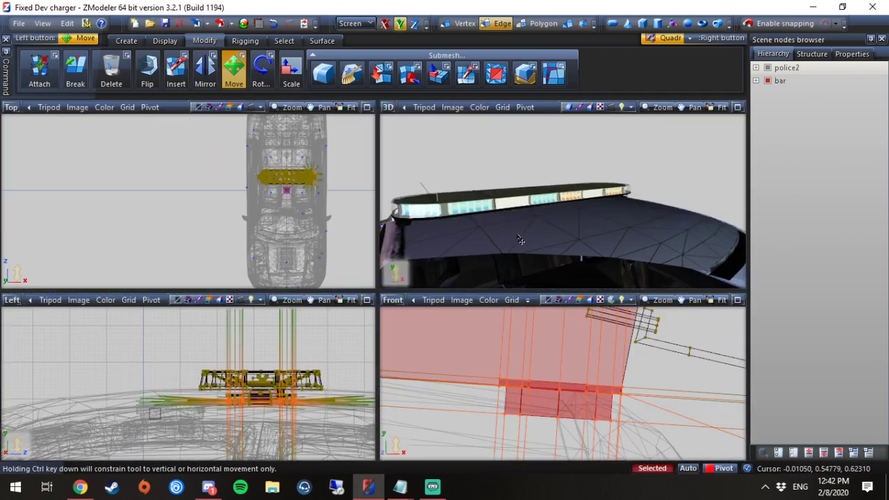
- Maximize the Front viewport and deselect the right-hand foot's edges
left_click(737, 300)
scroll(292, 238, "down", 2)
left_click_drag(545, 352, 134, 206)
scroll(399, 311, "down", 5)
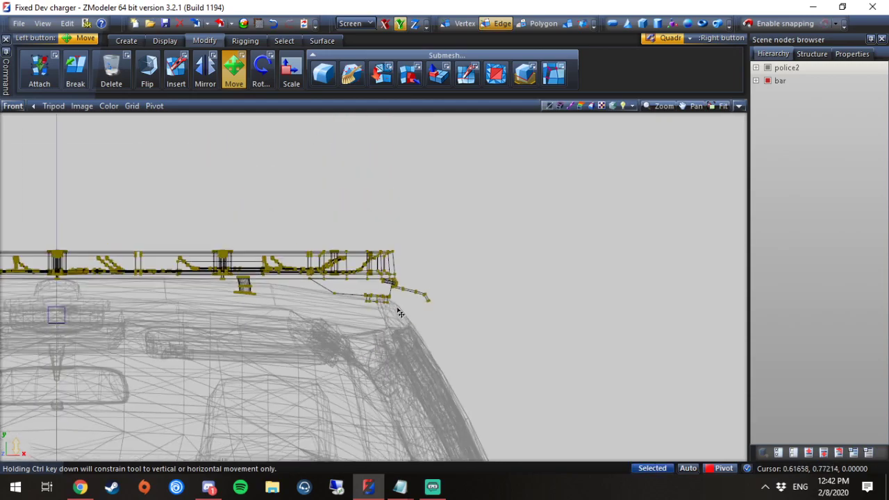
- Select the lower edges of the light bar's left-hand foot and lower them along the Y axis onto the roof
scroll(75, 317, "up", 6)
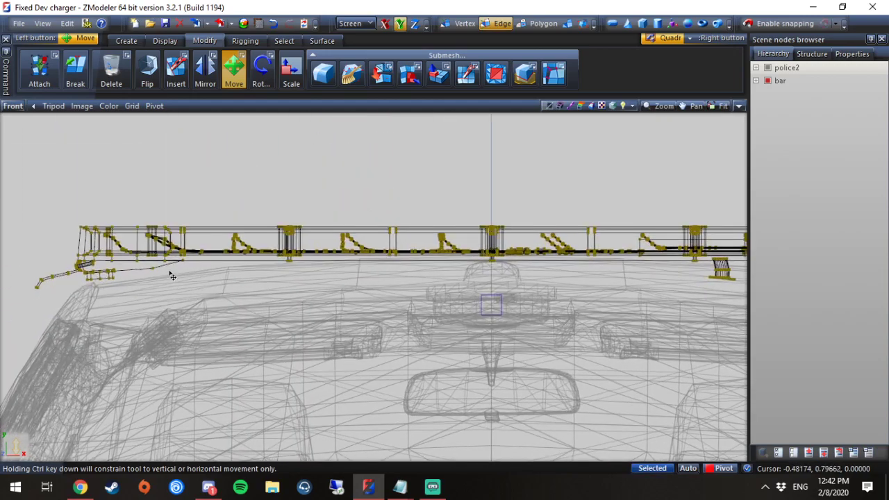
scroll(218, 311, "up", 2)
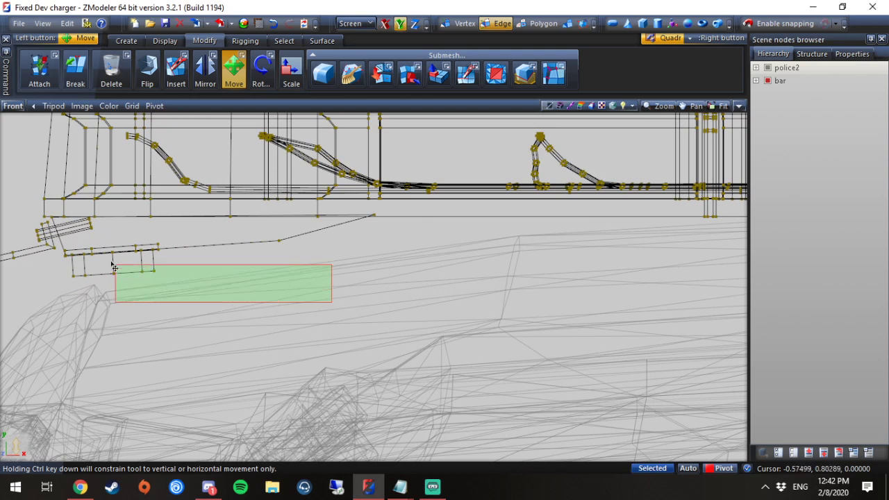
left_click(258, 234)
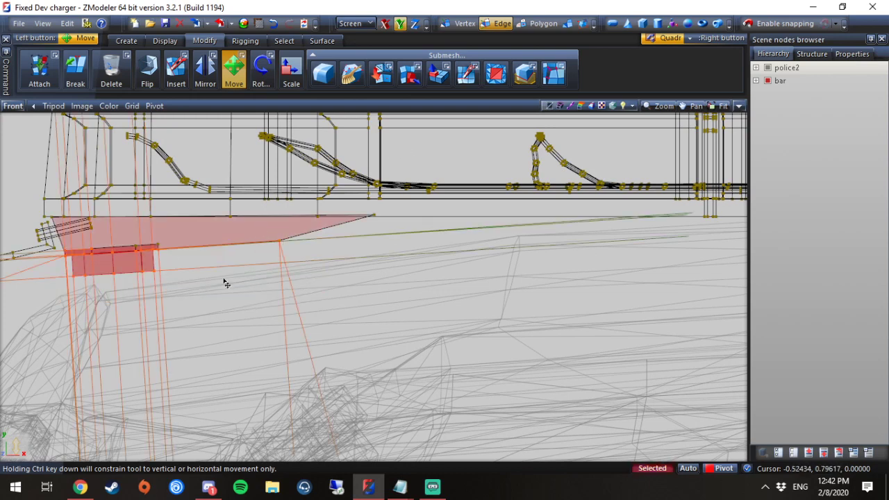
left_click_drag(224, 283, 112, 237)
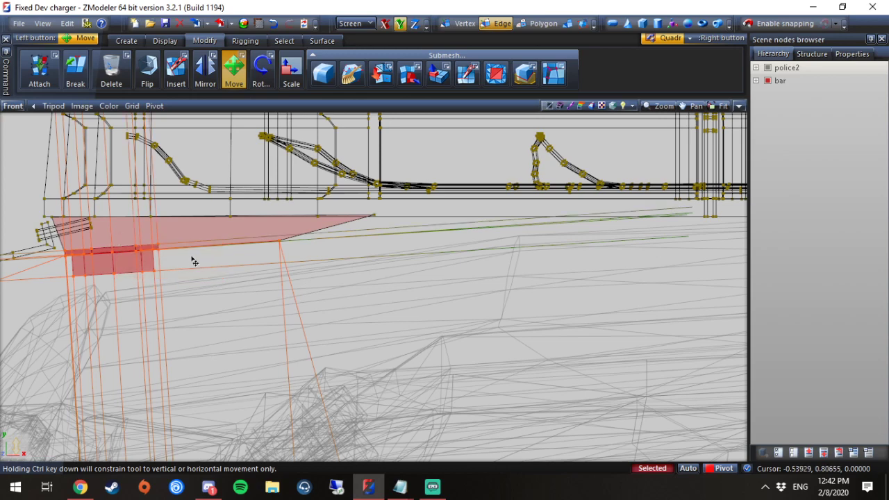
left_click_drag(194, 261, 200, 292)
scroll(201, 292, "down", 5)
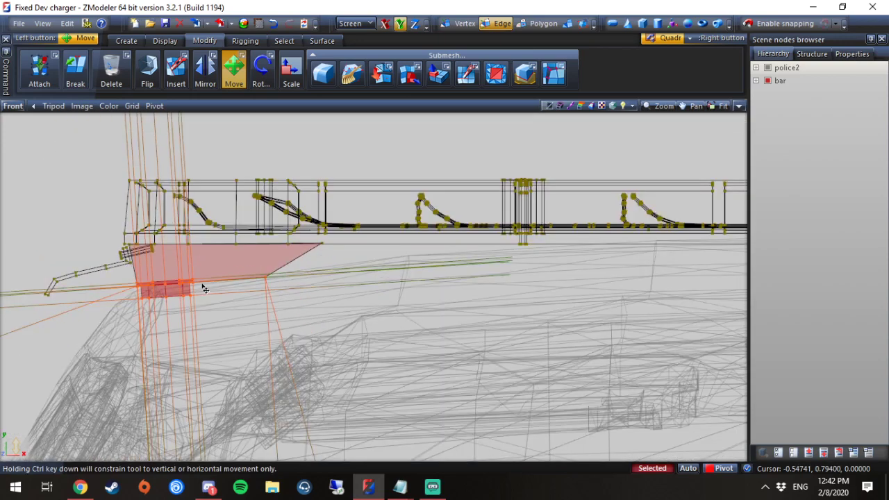
- Deselect the left-hand foot's edges, and check the light bar on the roof in the 3D viewport of the four-view layout
left_click_drag(253, 306, 109, 241)
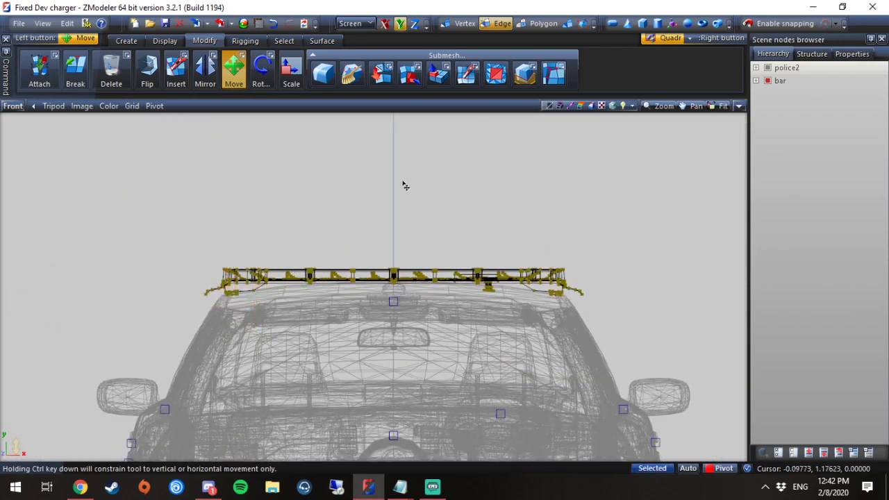
left_click(739, 106)
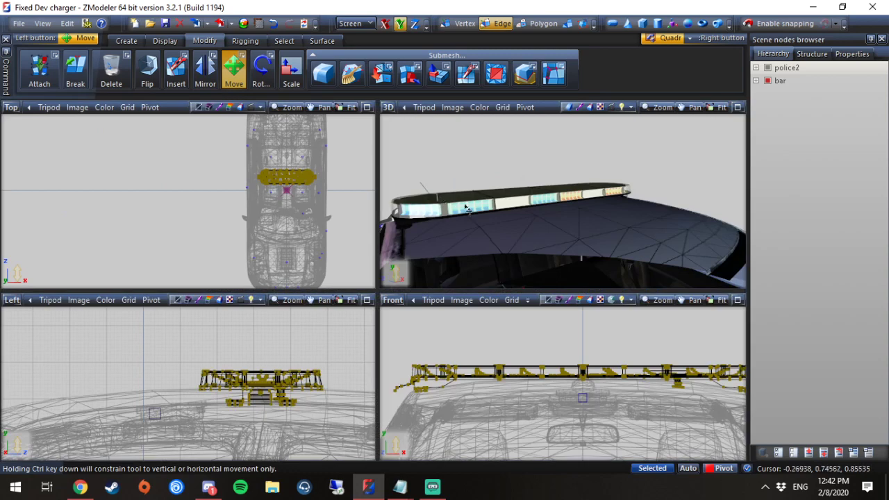
middle_click_drag(467, 209, 388, 235)
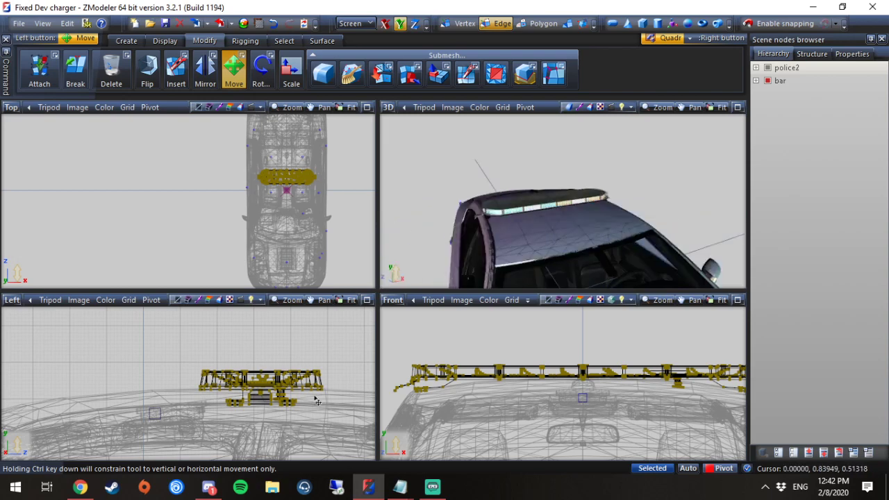
- Select the outer edges of the right-hand hook bracket in the Front viewport, lower them along Y and shift them inward along X
left_click(738, 300)
scroll(544, 315, "up", 5)
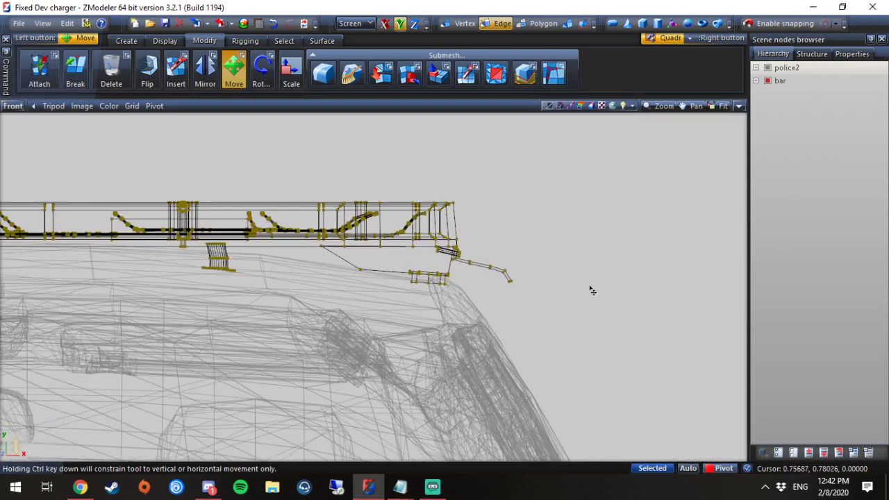
scroll(359, 234, "up", 3)
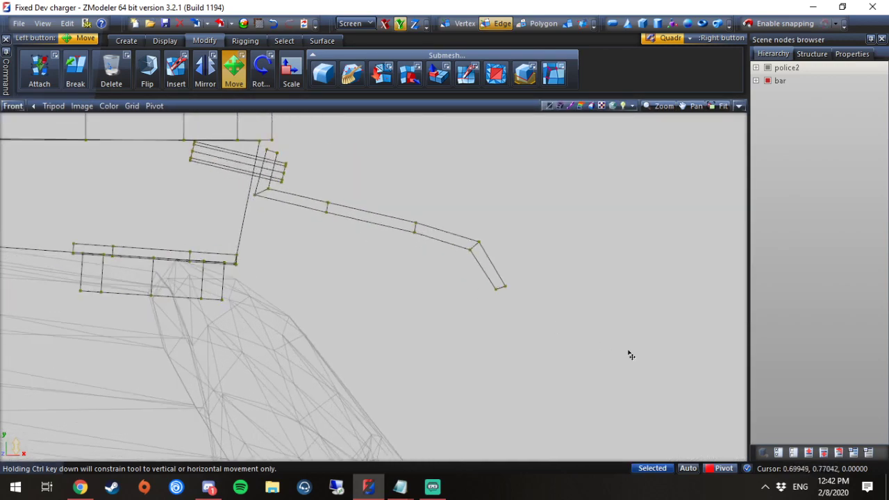
left_click_drag(632, 351, 293, 197)
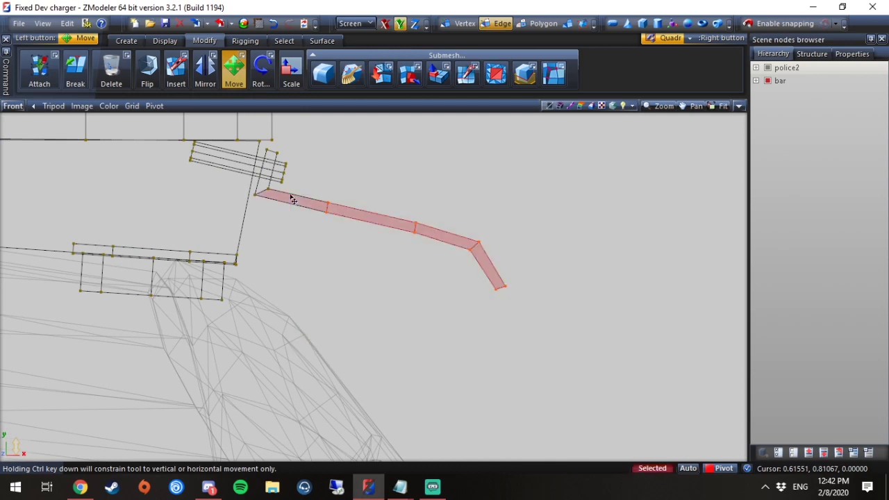
left_click_drag(447, 197, 445, 203)
left_click_drag(553, 216, 527, 238)
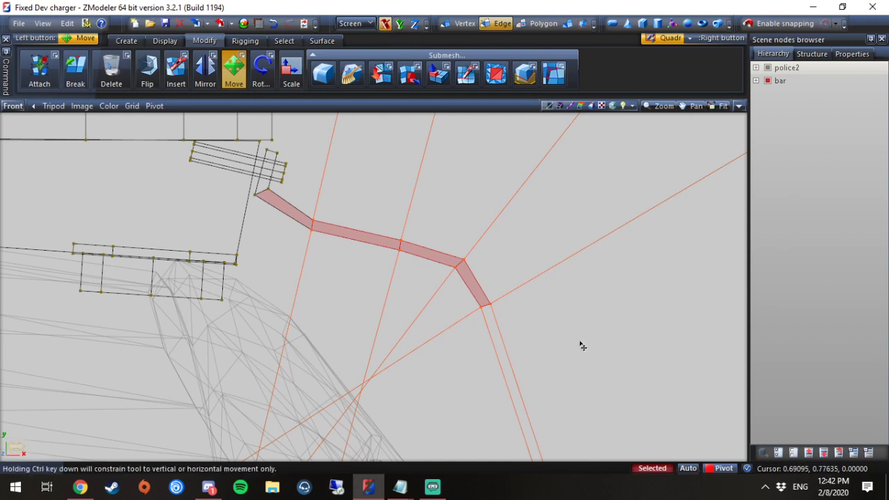
left_click_drag(581, 345, 559, 361)
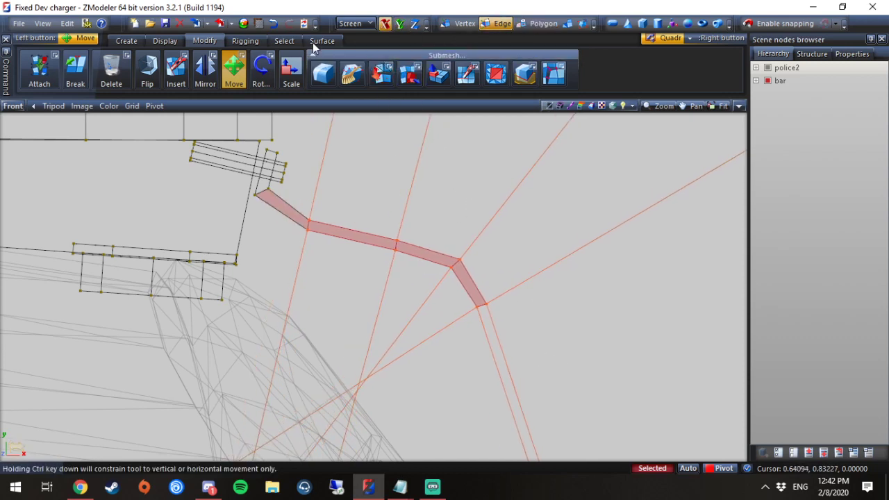
- Undo the recent moves of the right-hand hook bracket's outer edges and switch to polygon-level editing
left_click(272, 23)
left_click(273, 23)
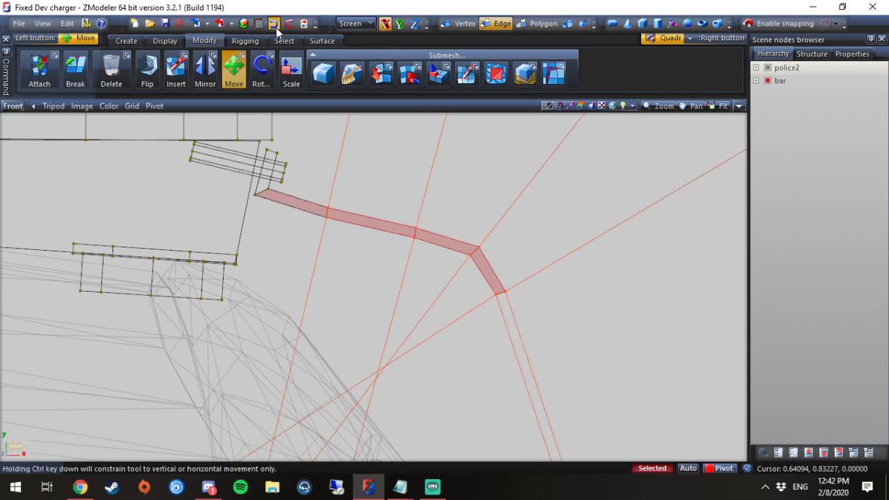
left_click(273, 24)
left_click(543, 24)
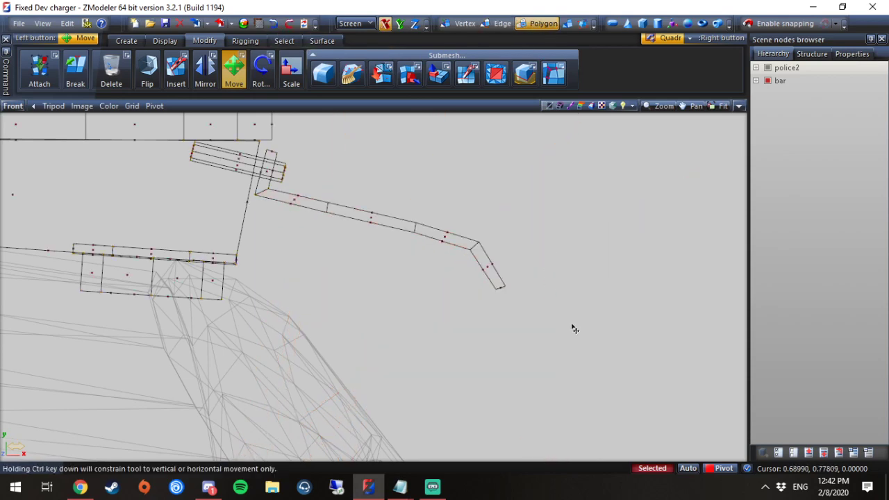
- Select the right-hand hook bracket's polygons, lower them along Y to the roof edge, and enable movement along both X and Y
scroll(575, 328, "down", 2)
left_click_drag(605, 354, 386, 239)
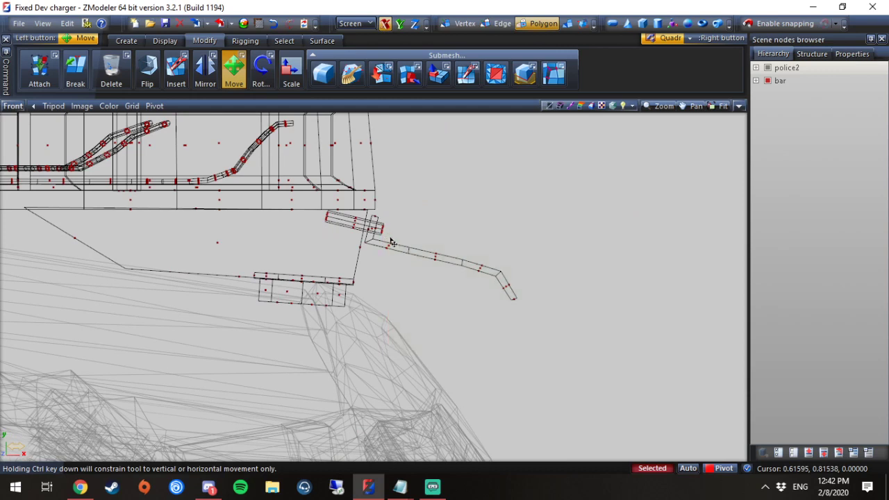
left_click_drag(477, 258, 454, 247)
left_click(402, 24)
left_click_drag(478, 211, 463, 269)
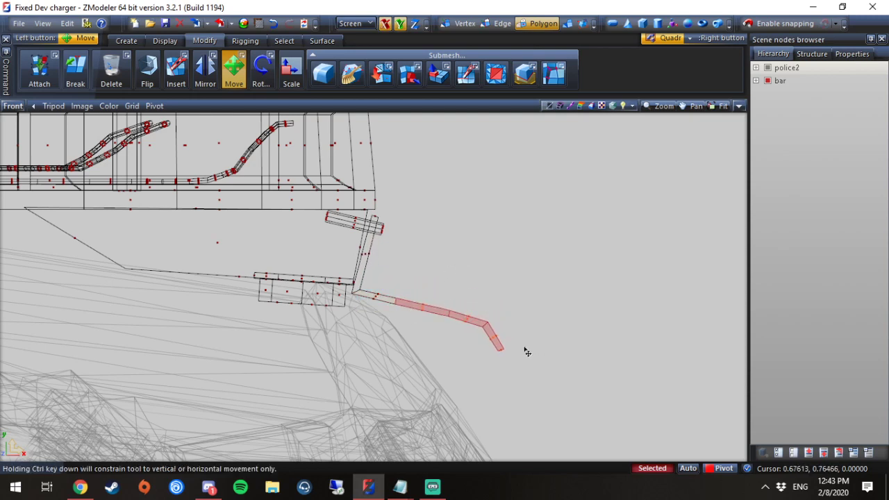
- Move the hook's outer sections down and inward one after another so they follow the roof's side contour
left_click_drag(524, 348, 516, 361)
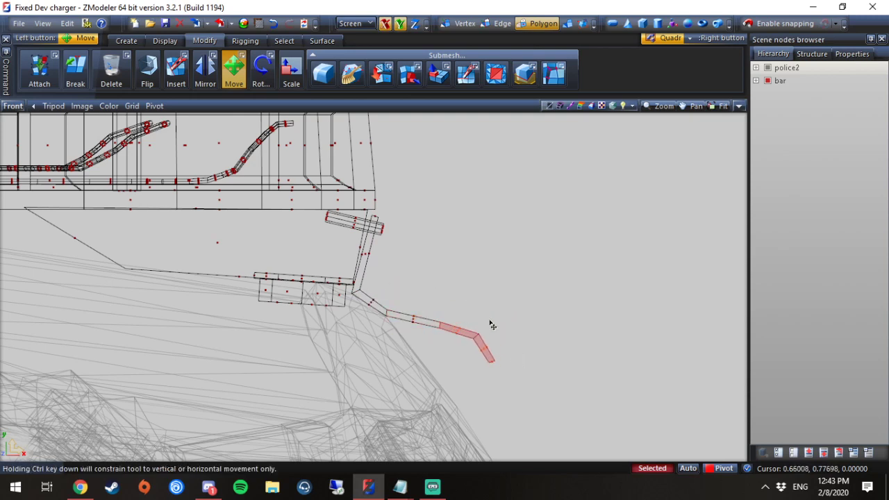
left_click_drag(490, 325, 472, 355)
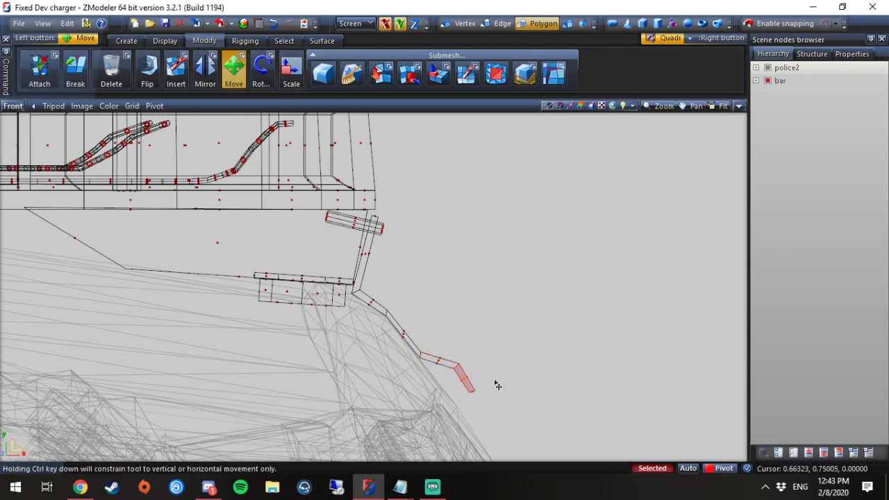
left_click_drag(497, 385, 480, 397)
- Fine-tune the position of the hook's end section against the roof side and deselect it
scroll(479, 397, "up", 8)
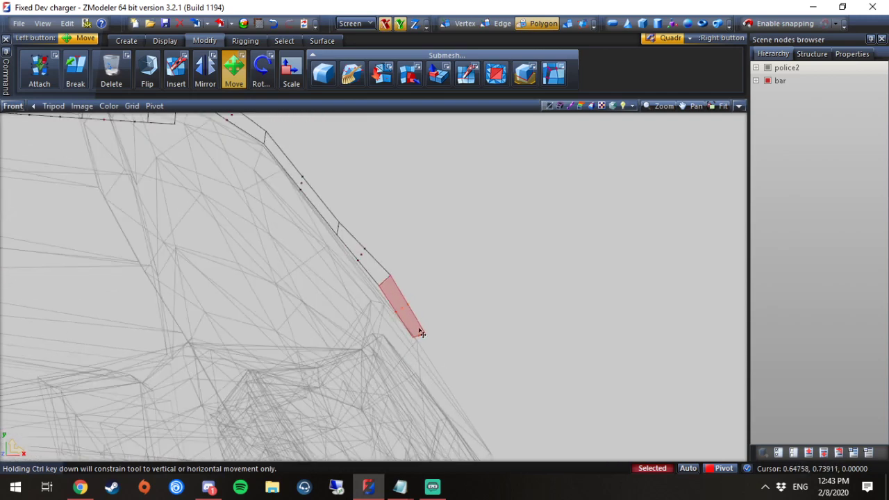
right_click_drag(421, 334, 377, 298)
left_click(452, 343)
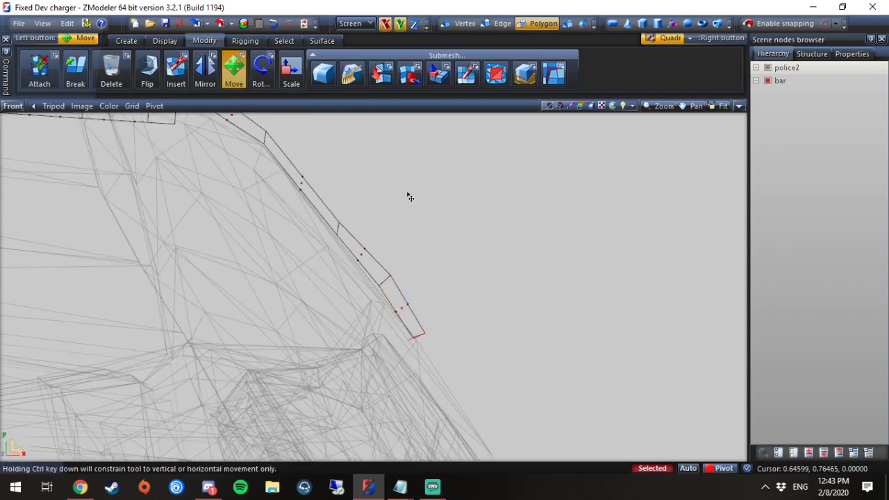
right_click_drag(509, 441, 393, 292)
left_click(478, 343)
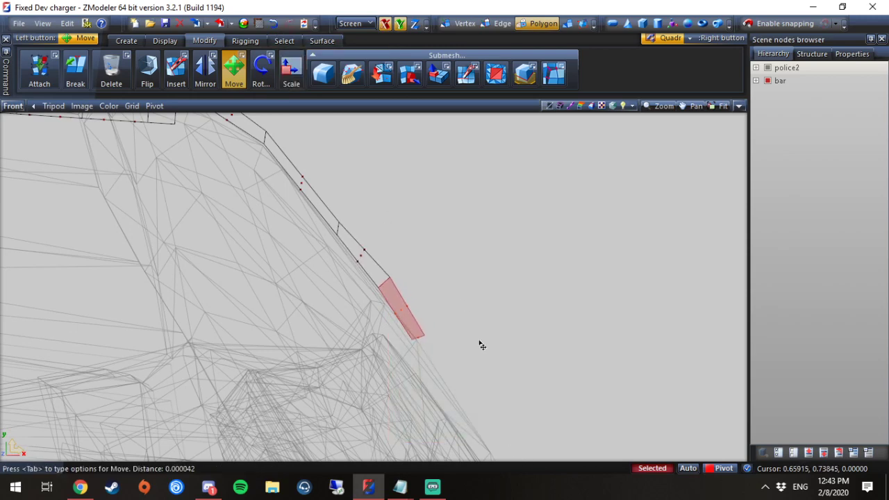
right_click_drag(494, 371, 246, 202)
scroll(478, 293, "down", 3)
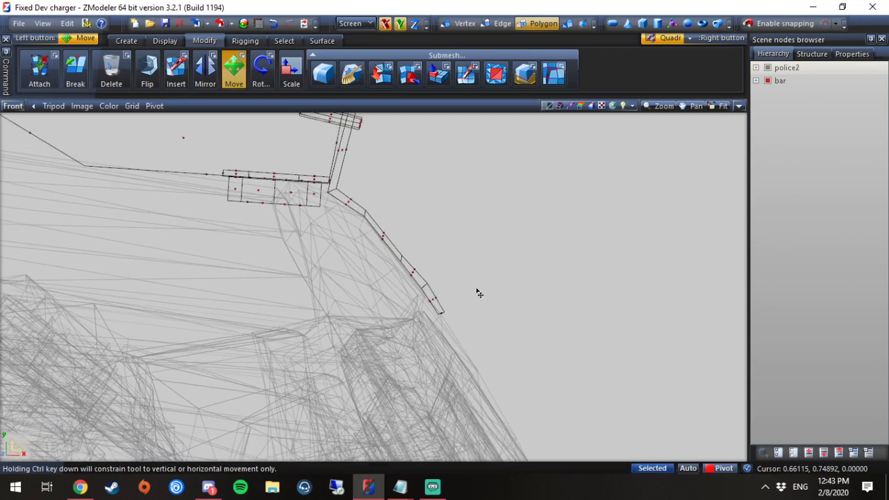
- Examine the right-hand hook bracket's fit on the roof edge from several angles in the 3D viewport
scroll(478, 294, "down", 3)
left_click(739, 105)
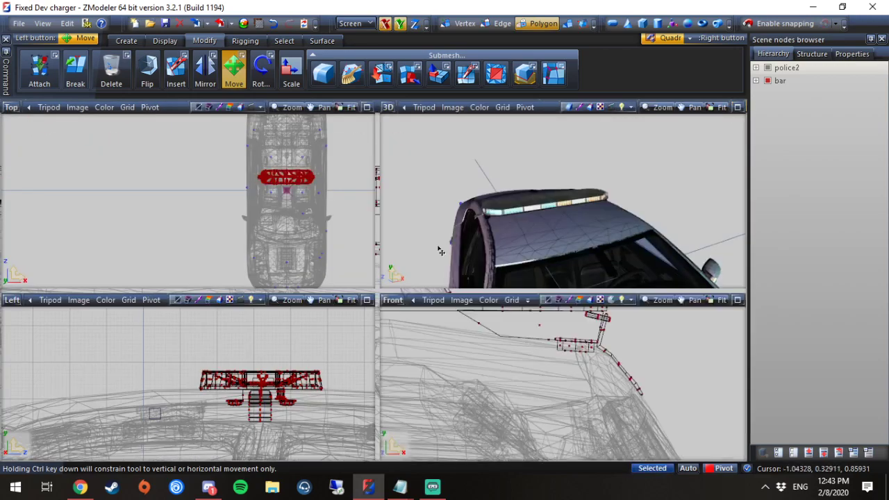
middle_click_drag(500, 234, 599, 210)
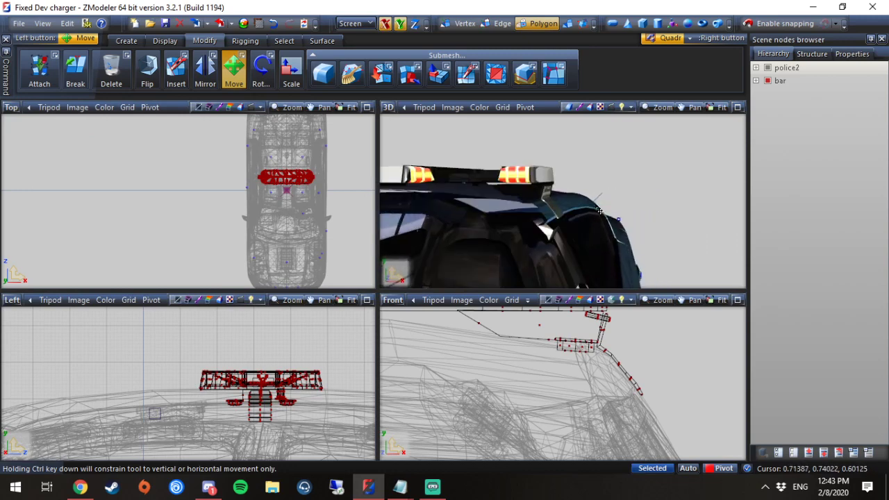
left_click(737, 107)
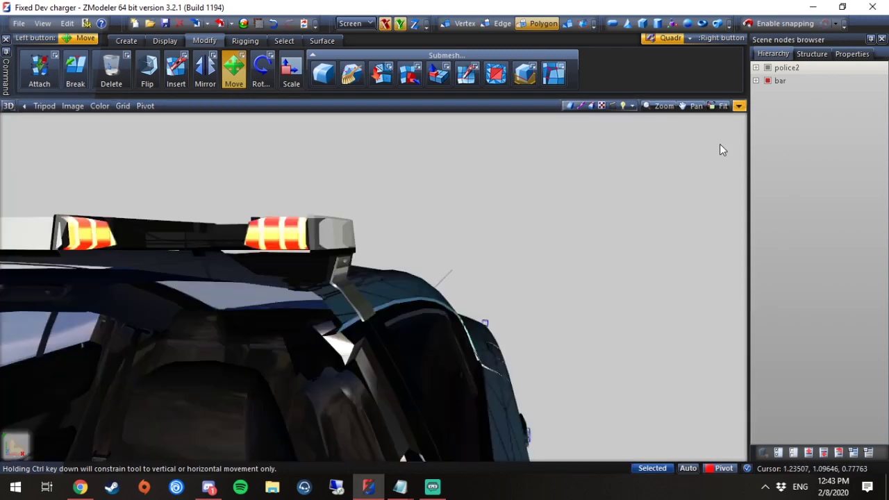
middle_click_drag(717, 146, 585, 238)
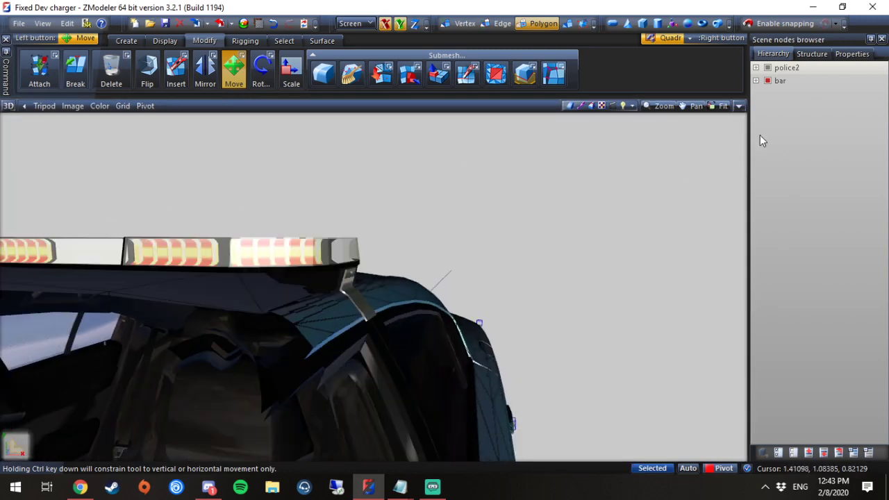
left_click(740, 105)
- Select the right-hand hook's edges at edge level in the maximized Front viewport and adjust the outer ones along the Y axis
left_click(743, 303)
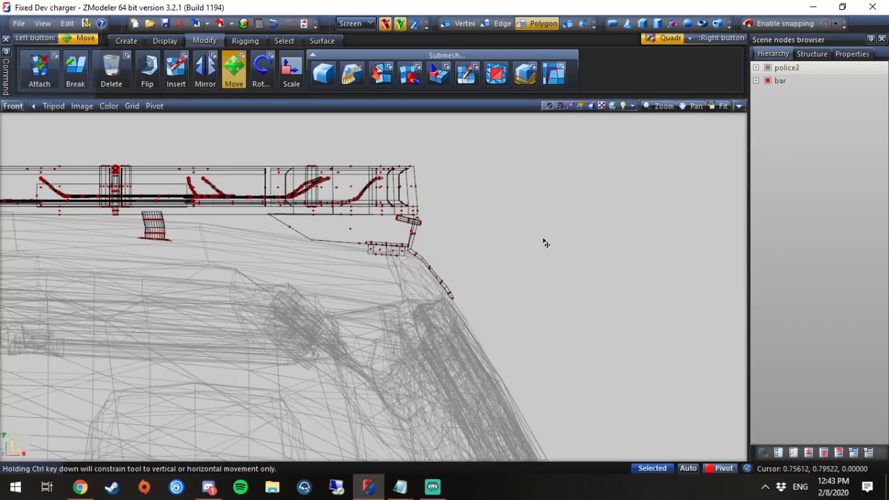
scroll(464, 260, "up", 5)
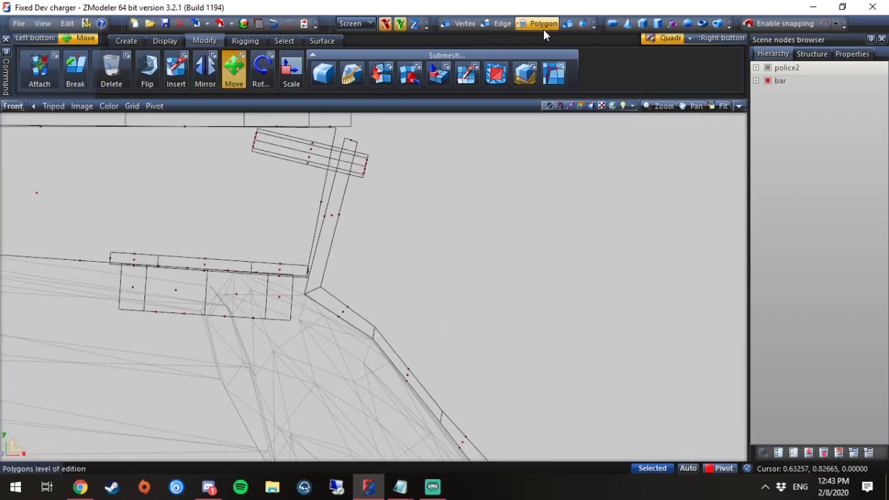
scroll(522, 338, "down", 2)
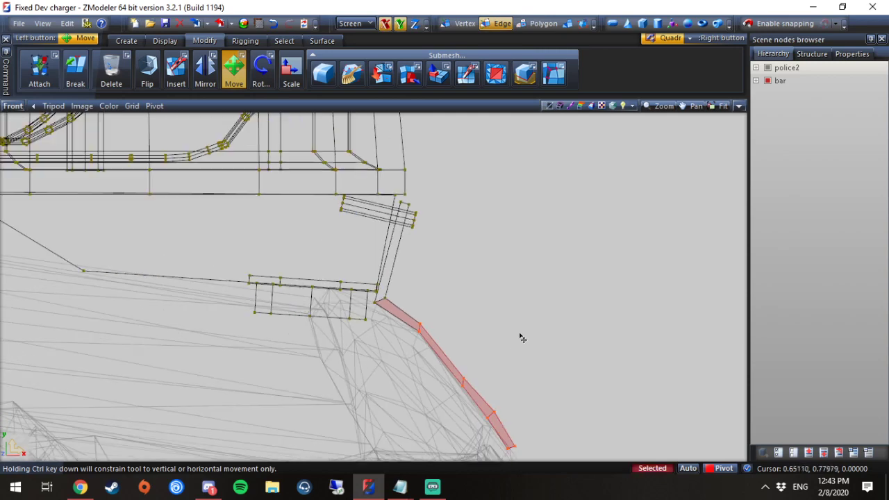
left_click(399, 23)
left_click_drag(497, 329, 488, 327)
left_click_drag(482, 409, 540, 384)
scroll(555, 434, "down", 2)
left_click_drag(507, 400, 516, 395)
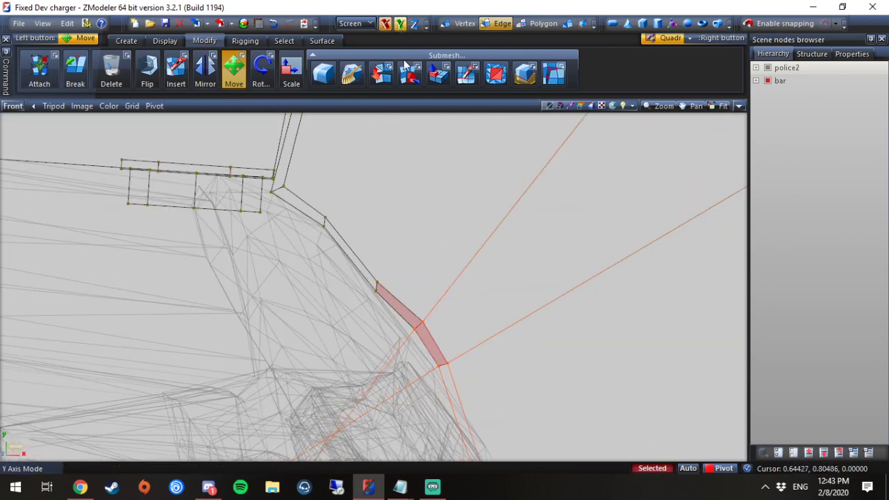
- Shift the hook's last edges inward along the X axis onto the roof side and deselect them
left_click_drag(470, 329, 465, 329)
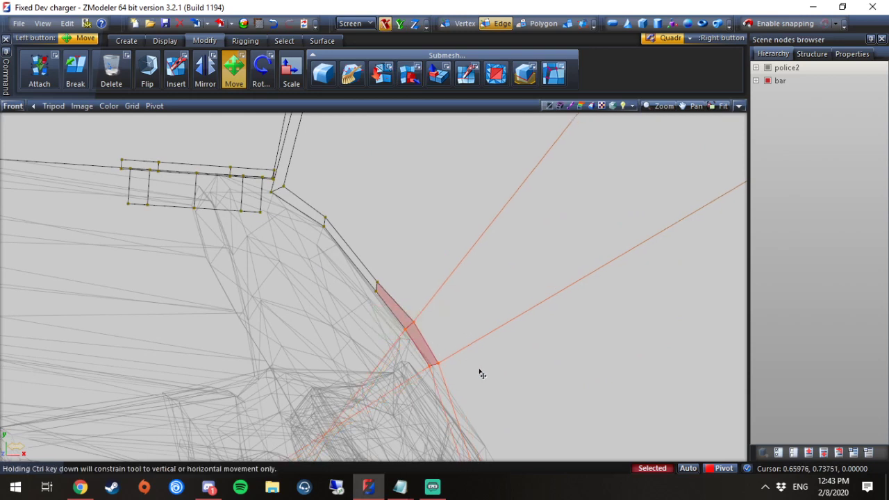
left_click_drag(479, 371, 486, 402)
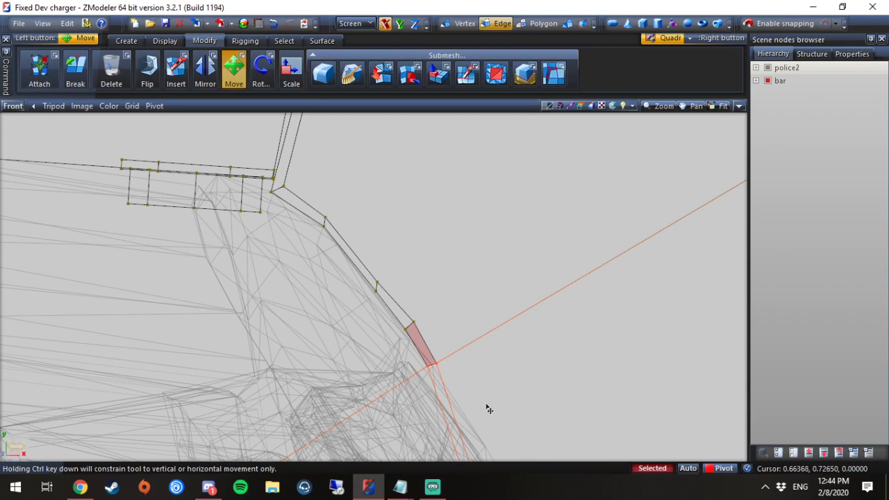
key("space")
scroll(344, 188, "down", 2)
- Select the edges at the hook bracket's upper bend and move them outward along the X axis
scroll(316, 138, "up", 3)
scroll(308, 193, "up", 1)
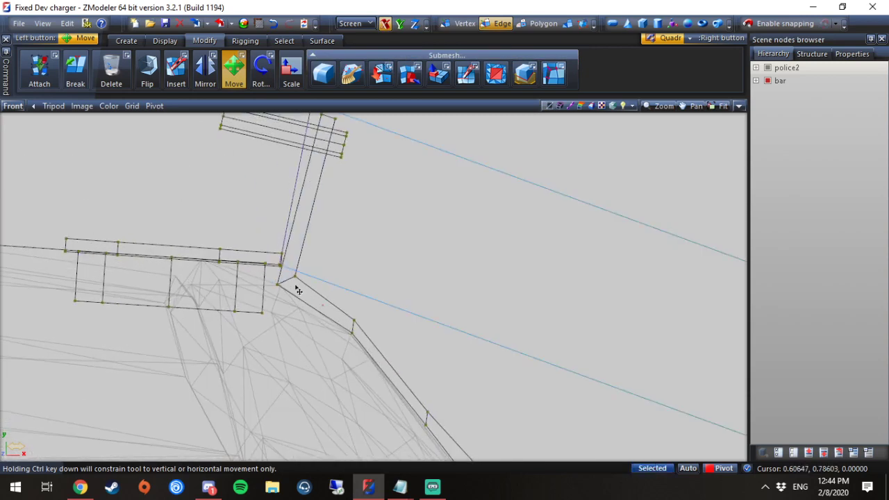
key("space")
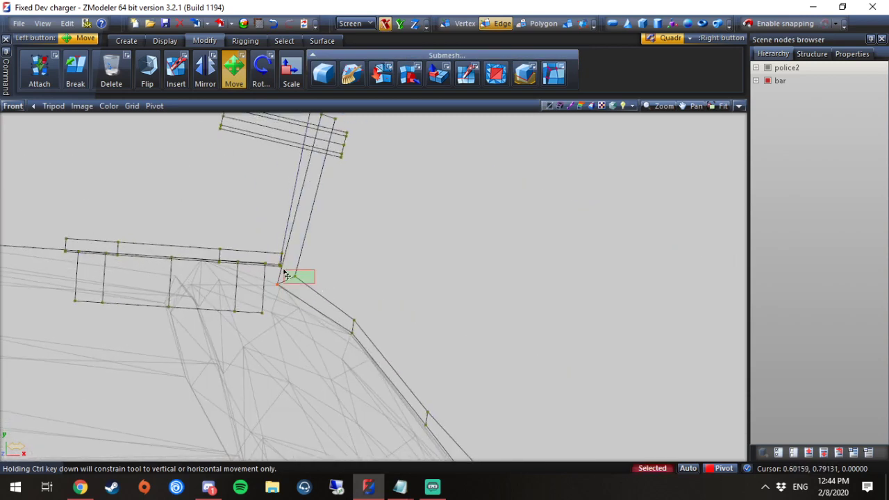
left_click(287, 275)
left_click_drag(329, 282, 381, 280)
- Compare the reshaped right-hand bracket with the left-hand one and inspect its fit in the 3D viewport
scroll(381, 280, "down", 6)
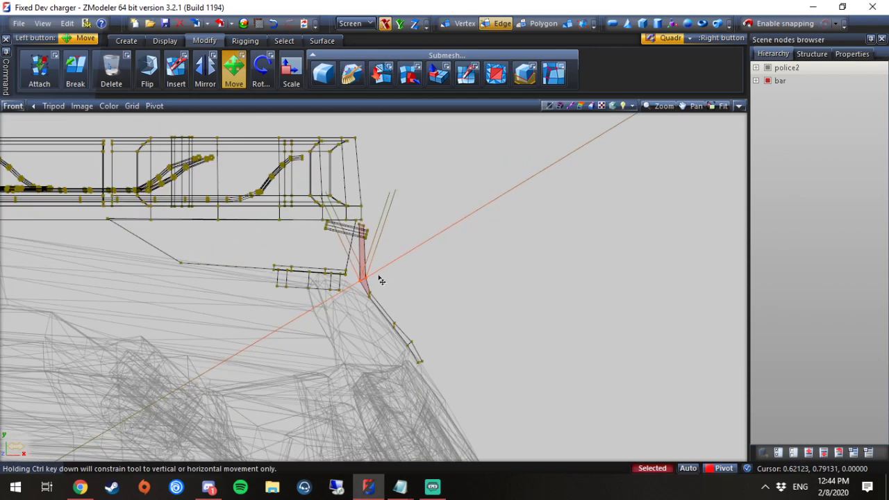
scroll(7, 278, "up", 8)
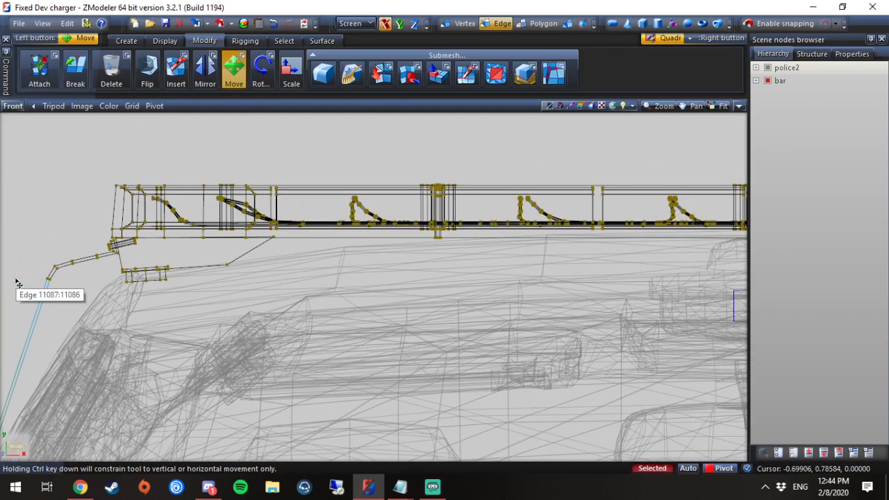
scroll(18, 283, "down", 6)
scroll(603, 286, "up", 5)
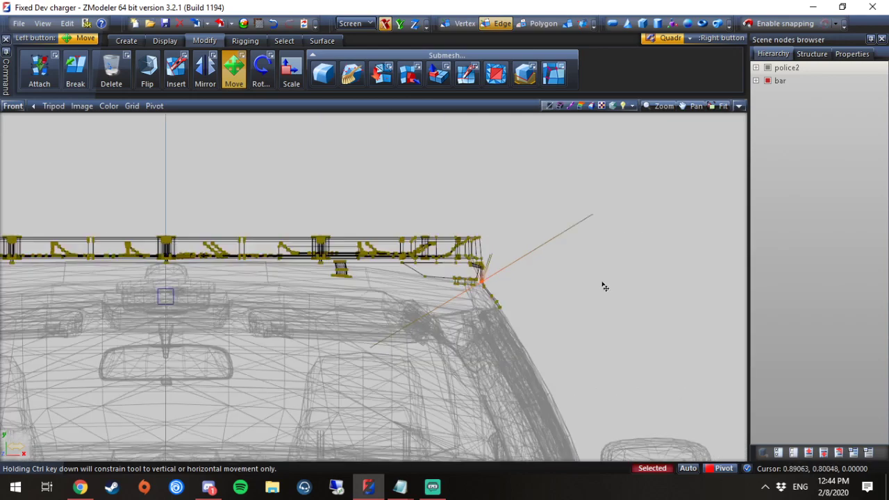
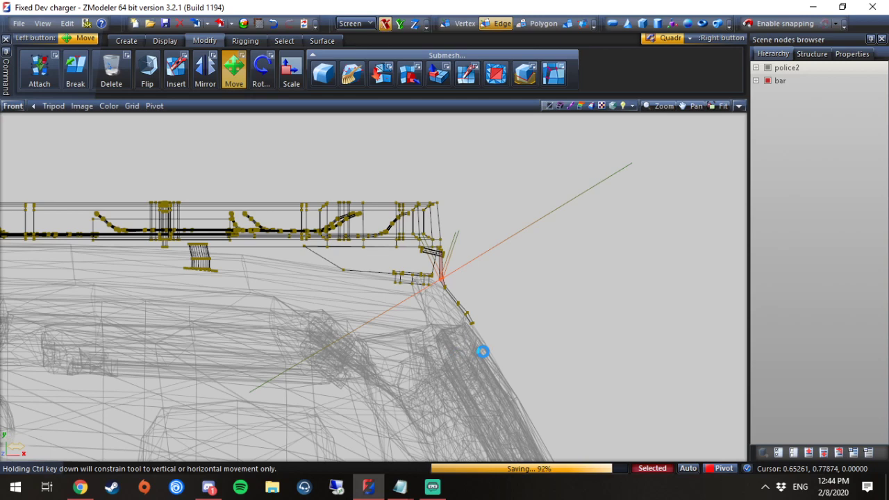
scroll(479, 351, "up", 2)
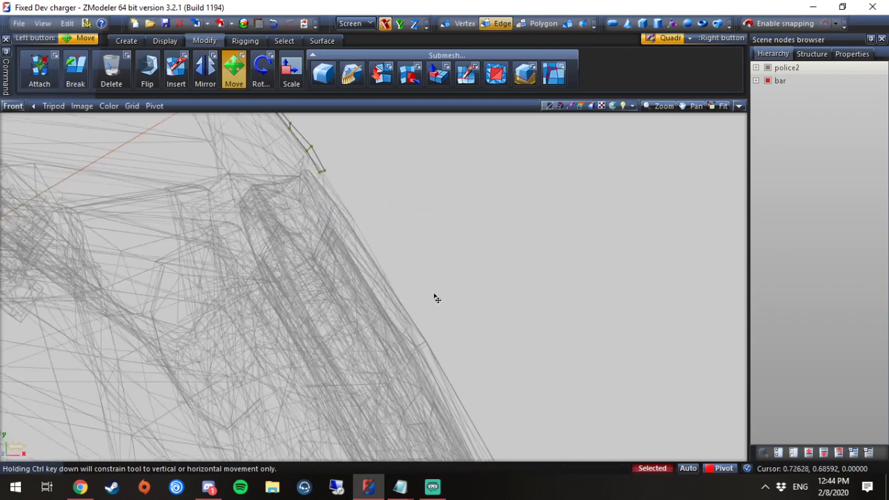
scroll(328, 154, "down", 2)
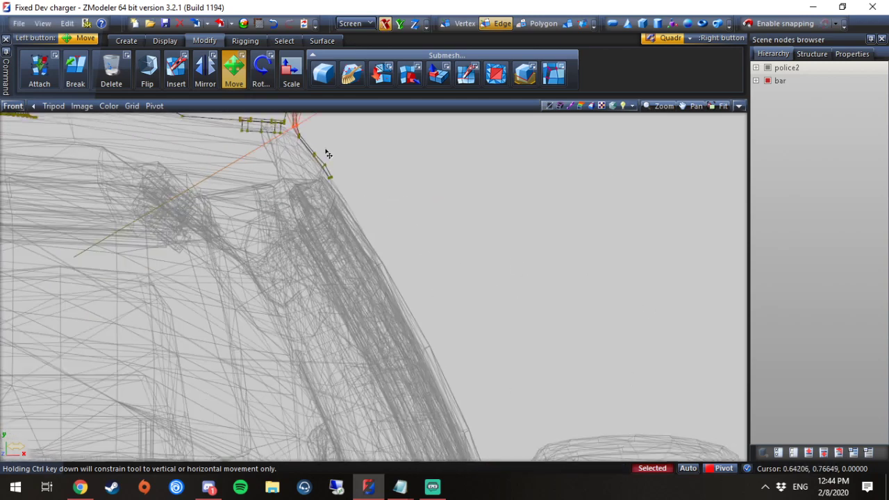
left_click(739, 106)
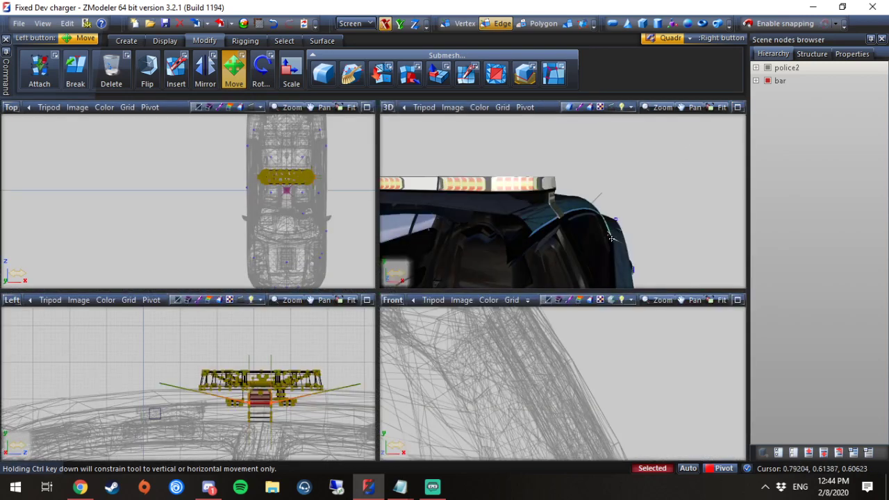
middle_click_drag(613, 239, 625, 220)
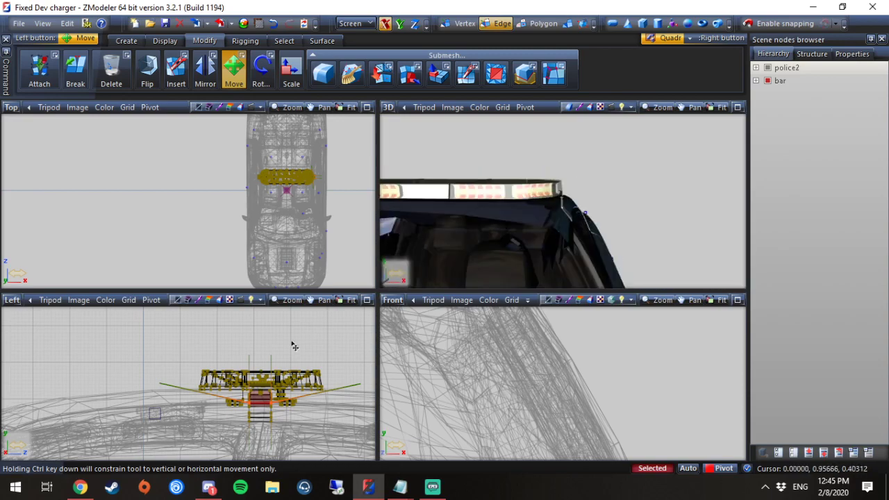
middle_click_drag(542, 261, 517, 285)
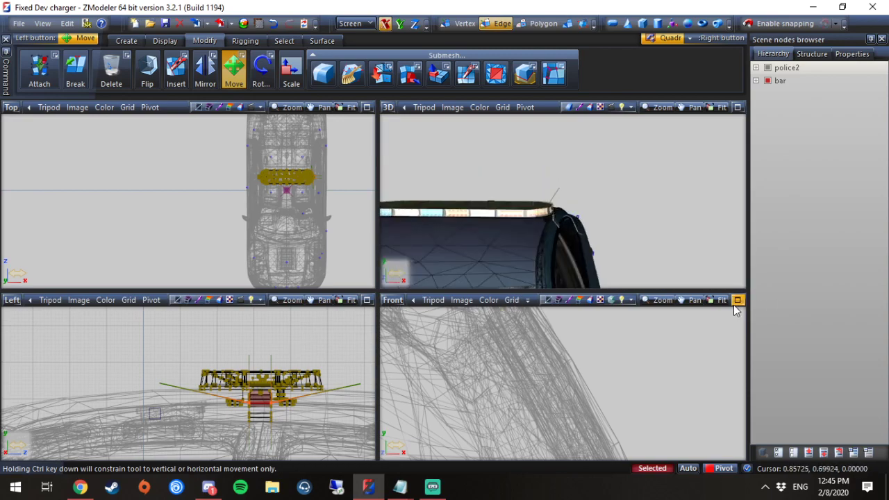
- Bring the light bar's left-hand hook bracket into close view in the maximized Front viewport
left_click(737, 300)
scroll(543, 250, "down", 5)
left_click_drag(559, 334, 316, 193)
scroll(541, 288, "down", 2)
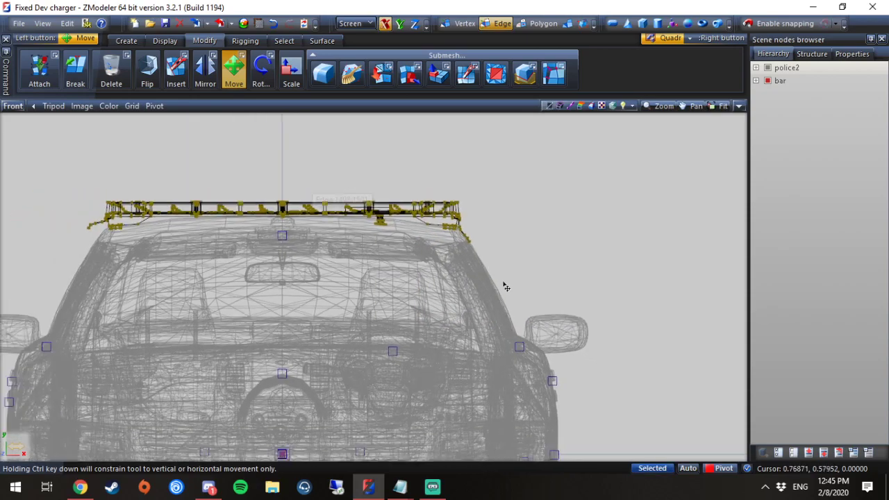
scroll(305, 271, "up", 6)
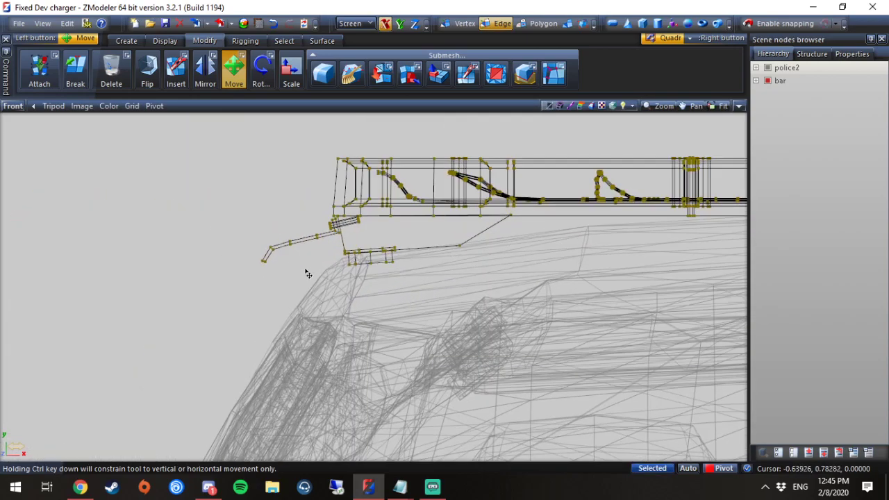
scroll(308, 274, "up", 3)
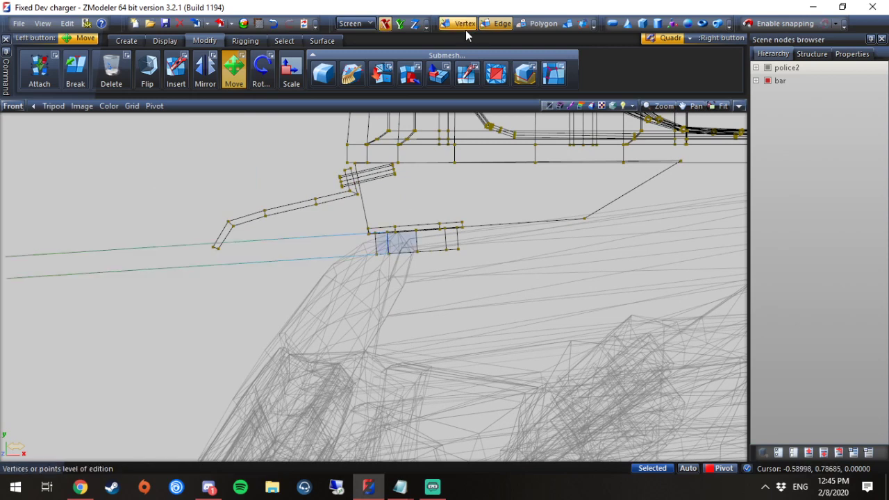
- Try to shift the left-hand hook's vertices toward the roof at vertex level, then undo the moves
left_click(463, 24)
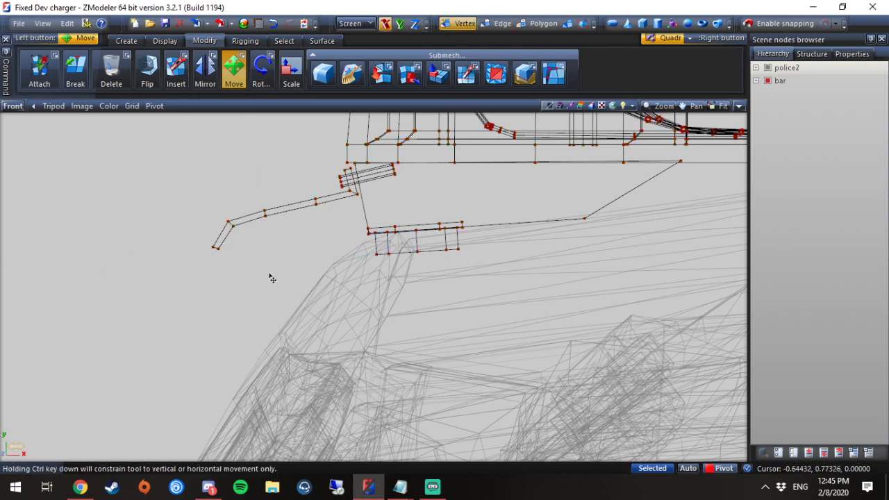
left_click_drag(311, 285, 181, 196)
left_click_drag(280, 239, 309, 253)
left_click_drag(342, 239, 280, 193)
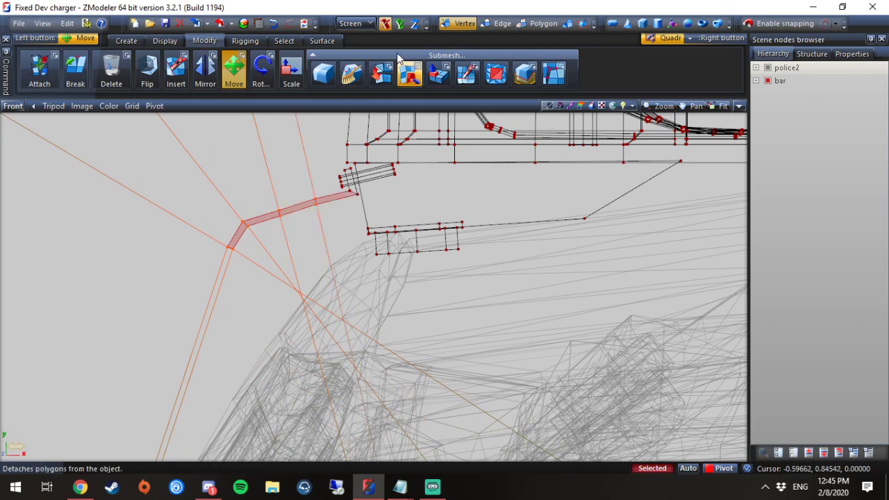
left_click(400, 26)
mouse_move(245, 310)
left_mouse_down()
mouse_move(265, 328)
mouse_move(270, 361)
mouse_move(246, 315)
left_mouse_up()
left_click(275, 24)
left_click(275, 24)
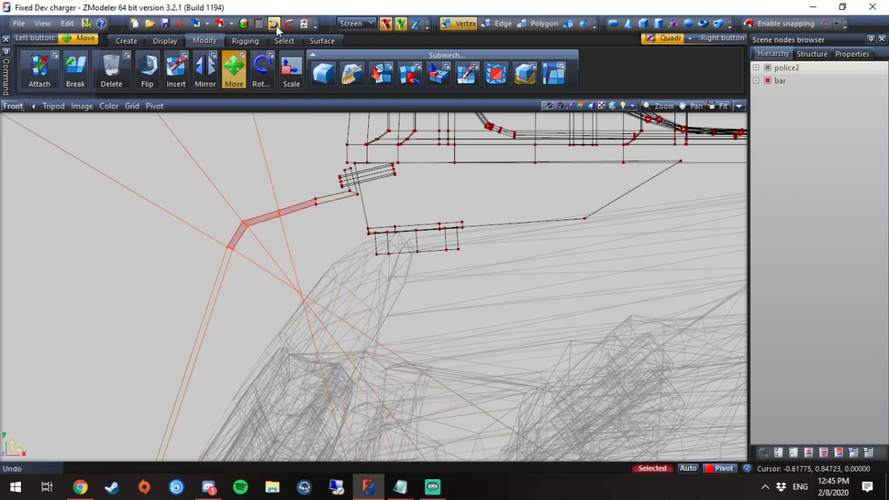
left_click(275, 25)
left_click(275, 24)
- Select the left-hand hook's edges at edge level and lower them so the hook's inner corner meets the roof edge
left_click(499, 23)
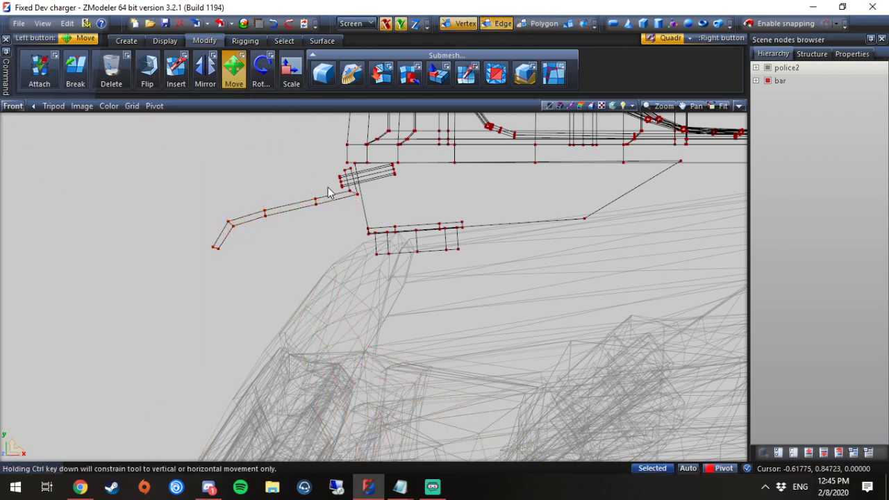
left_click_drag(317, 268, 218, 226)
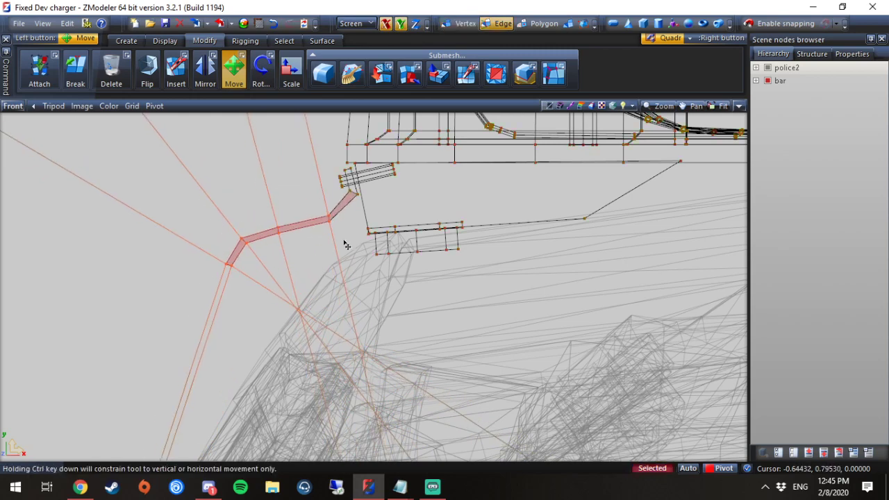
left_click_drag(345, 233, 333, 215)
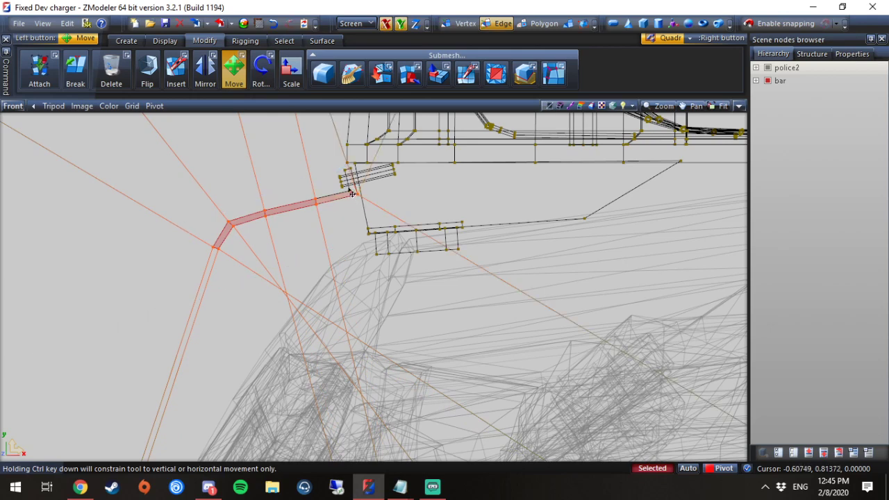
left_click_drag(341, 218, 345, 261)
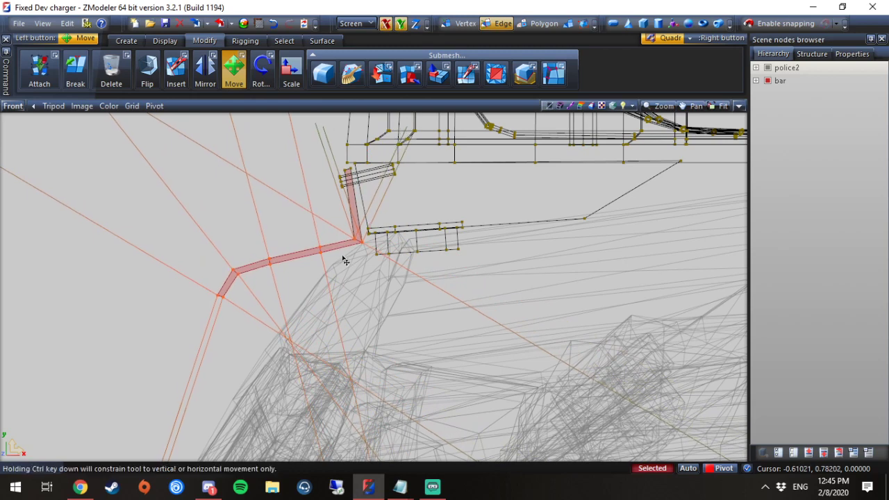
left_click_drag(192, 240, 206, 258)
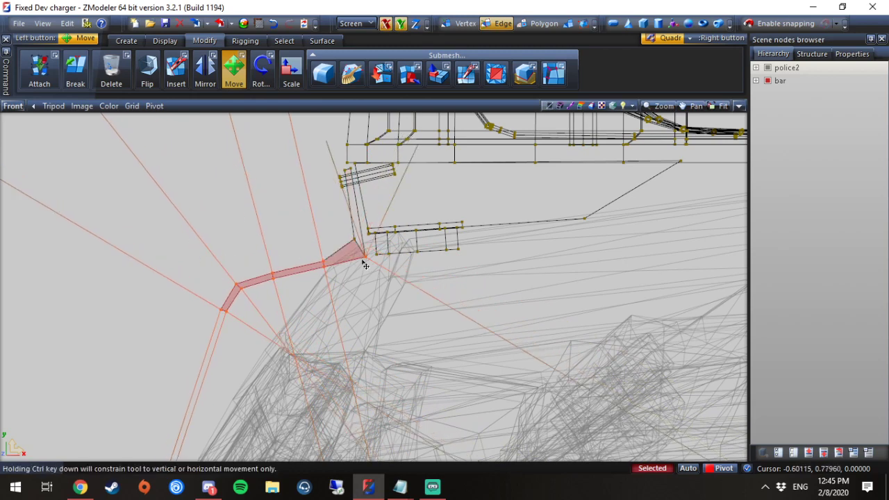
key("ctrl+z")
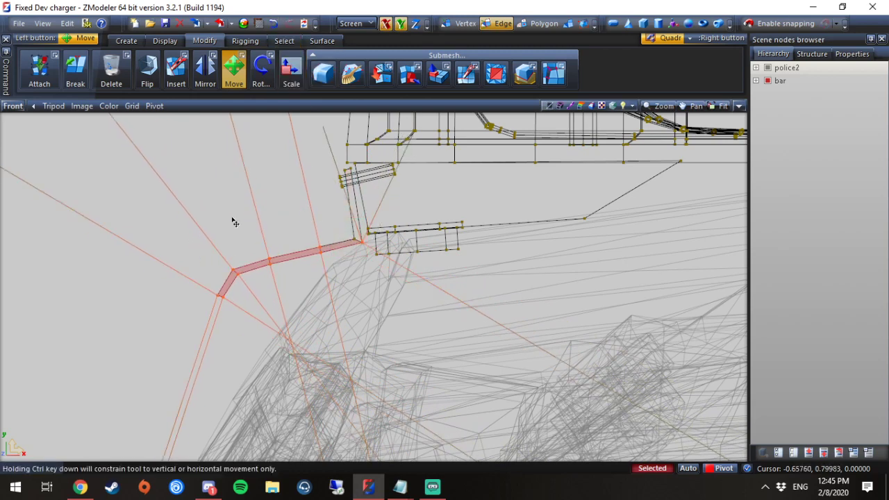
- Move the hook's outer edges down and inward section by section along the roof side, deselecting each finished section
left_click_drag(199, 248, 210, 290)
right_click_drag(343, 353, 268, 288)
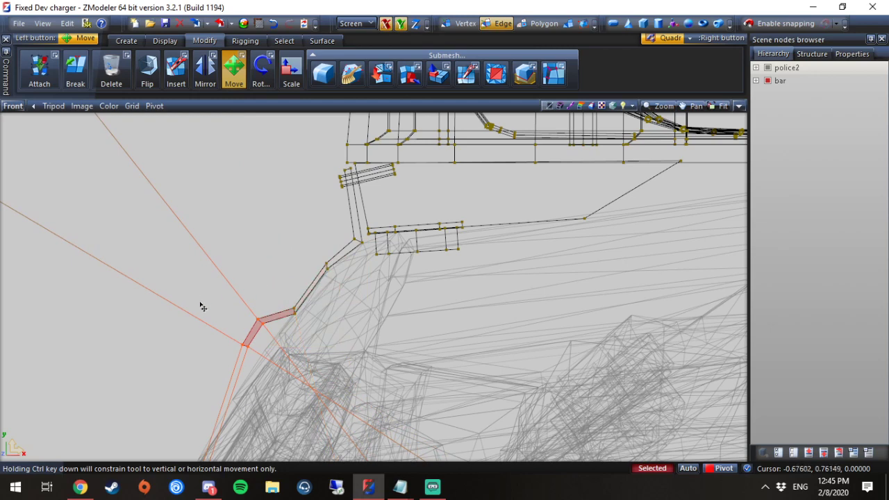
left_click_drag(212, 312, 214, 334)
right_click_drag(334, 396, 214, 313)
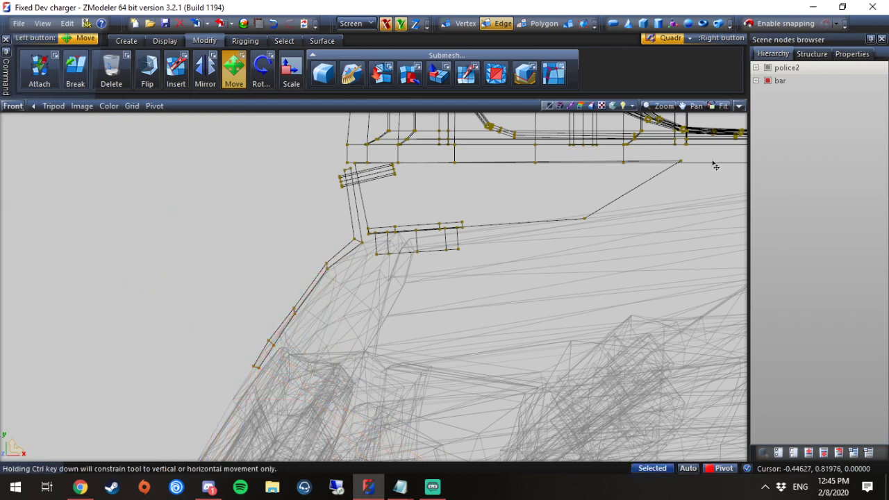
- Inspect the reshaped left-hand bracket's fit against the roof side and door frame in the maximized 3D viewport
left_click(739, 106)
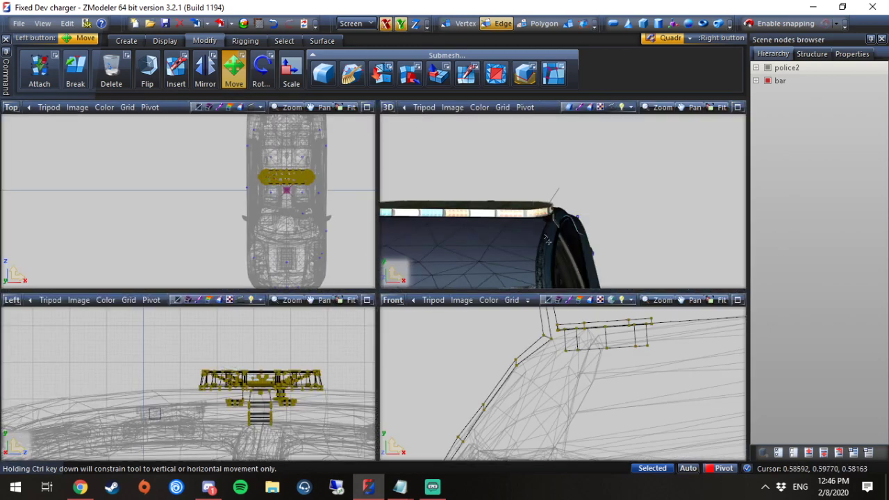
middle_click_drag(547, 241, 747, 127)
left_click(737, 107)
middle_click_drag(444, 208, 332, 298)
middle_click_drag(434, 326, 535, 354)
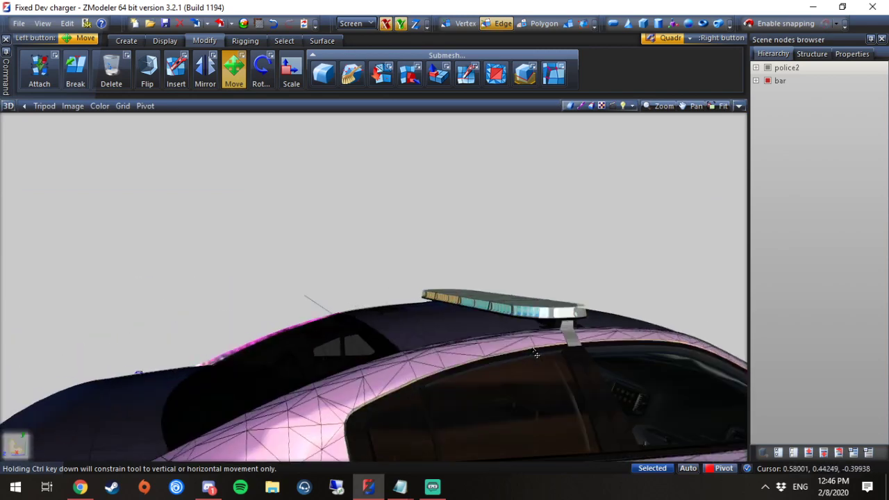
middle_click_drag(594, 358, 721, 143)
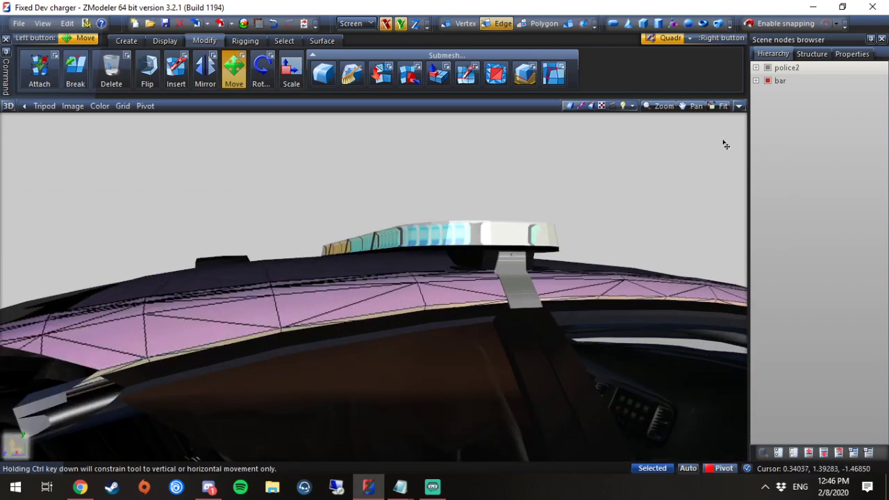
- Shift the left-hand hook's lowest end edges up and inward to shorten its tip in the Front viewport, then deselect them
left_click(738, 106)
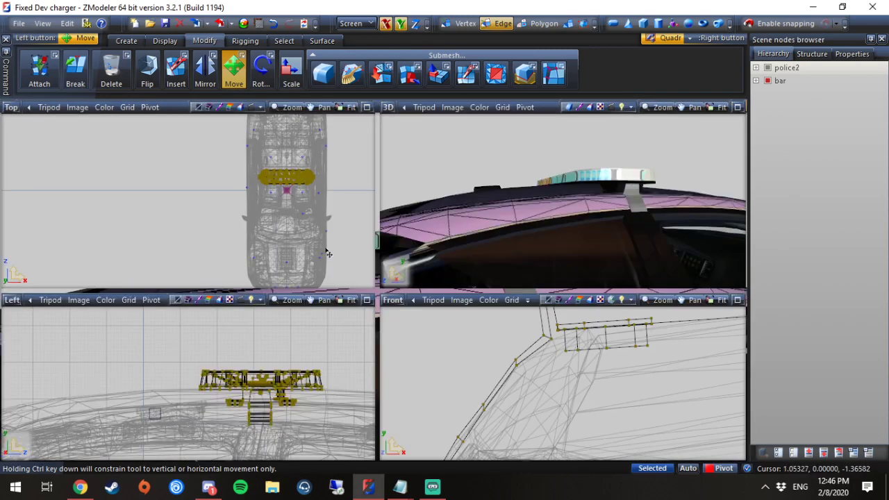
left_click(737, 300)
right_click_drag(272, 380, 220, 344)
scroll(293, 371, "up", 5)
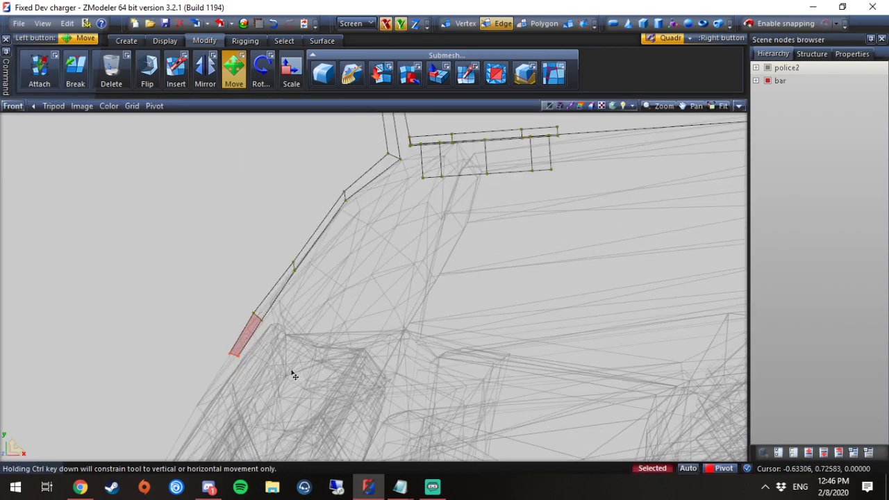
left_click(400, 25)
left_click_drag(312, 278, 362, 240)
left_click(385, 23)
left_click_drag(312, 298, 338, 280)
key("w")
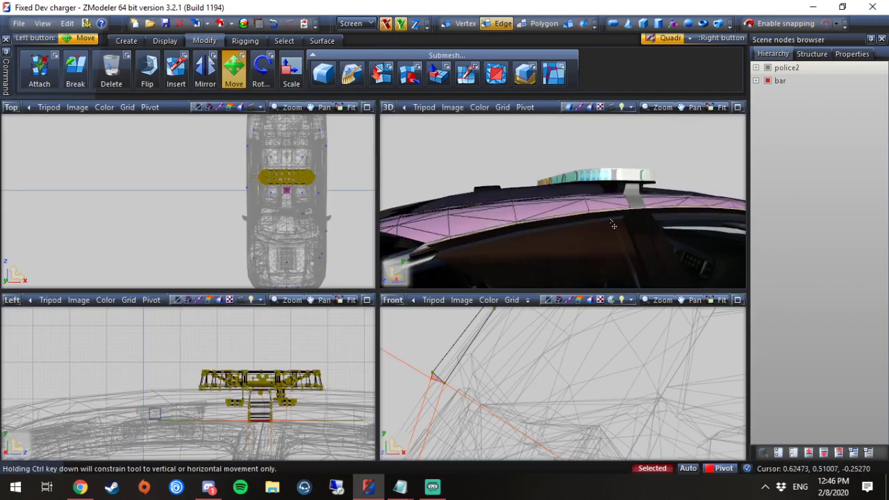
middle_click_drag(612, 224, 597, 229)
left_click_drag(515, 427, 393, 340)
- Look through all materials in the Material Browser, including the Synergy Bar and gutter_brackets entries, and close it
middle_click_drag(604, 222, 635, 224)
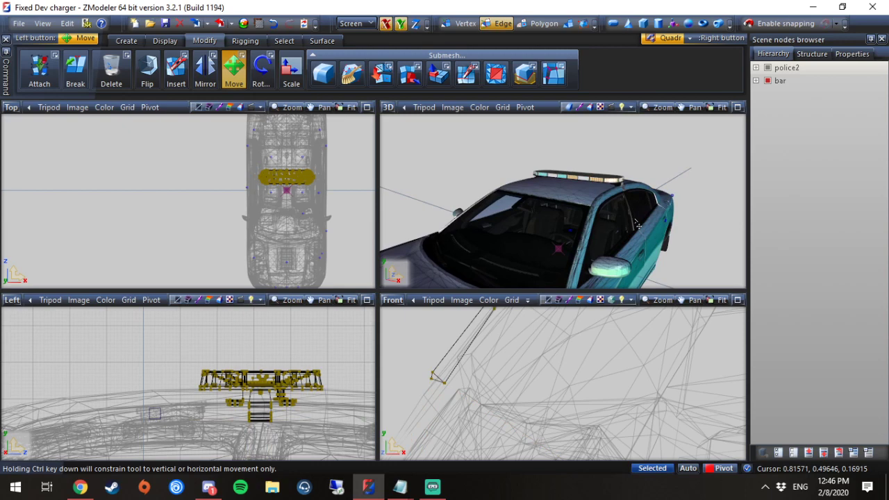
left_click(251, 24)
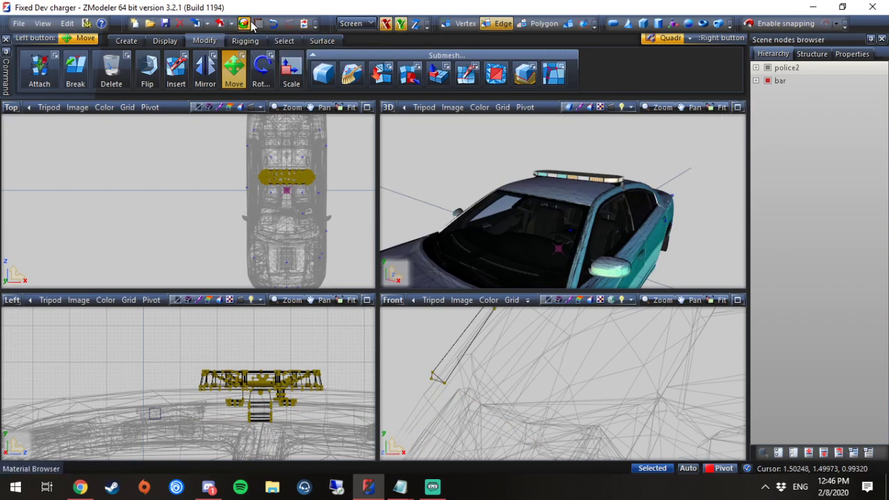
scroll(480, 256, "down", 20)
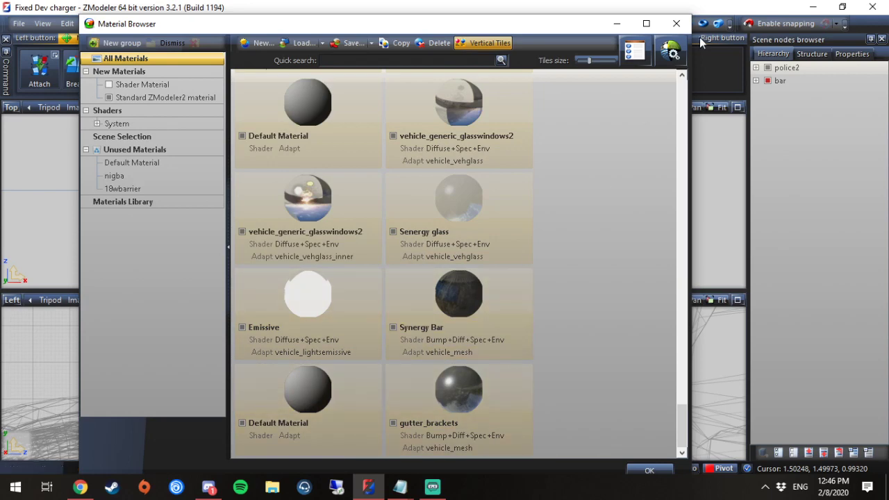
left_click(676, 24)
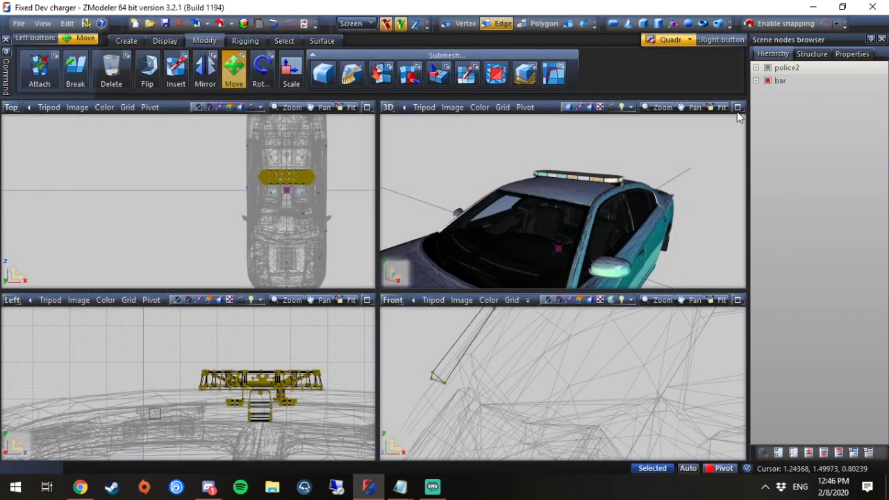
- Inspect the light bar and its brackets on the car's roof from several angles in the maximized 3D viewport
left_click(737, 107)
middle_click_drag(500, 277, 441, 286)
scroll(441, 287, "down", 2)
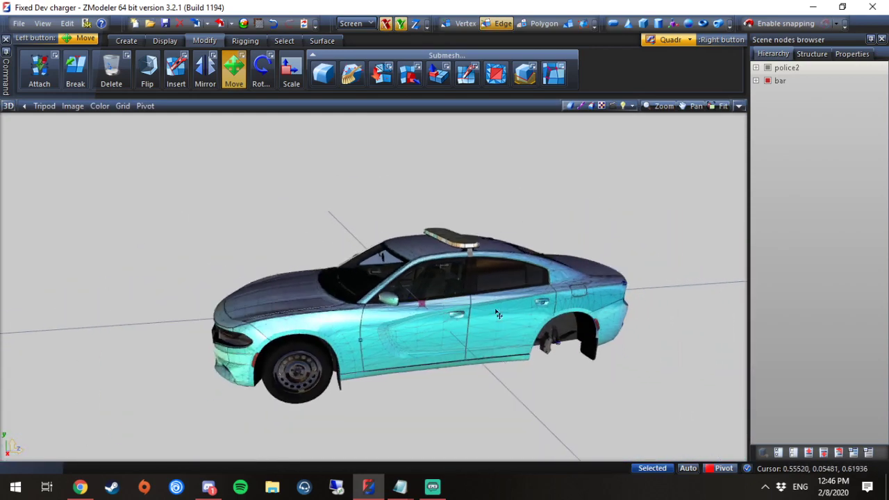
mouse_move(498, 315)
middle_mouse_down()
mouse_move(490, 306)
mouse_move(419, 309)
mouse_move(510, 316)
mouse_move(510, 302)
middle_mouse_up()
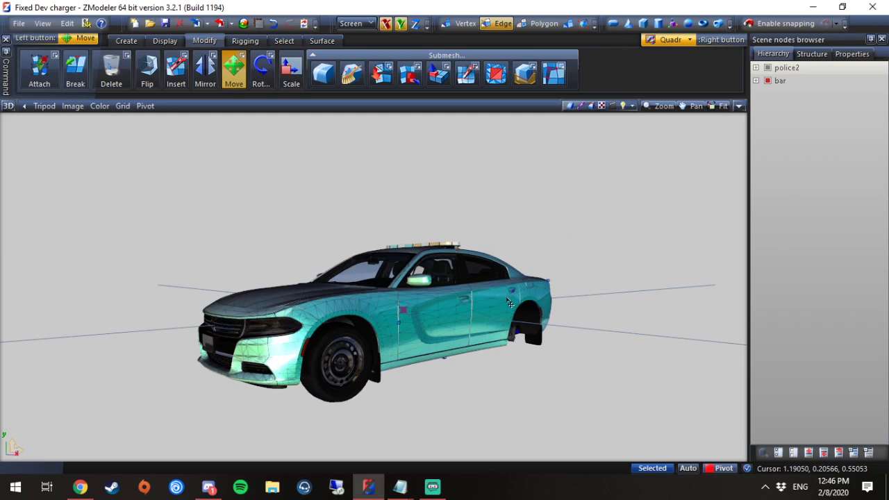
scroll(418, 309, "up", 2)
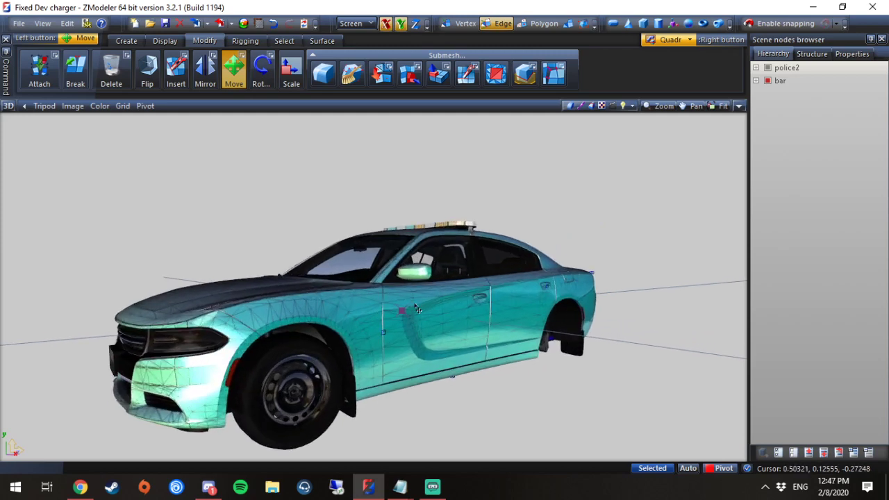
scroll(418, 310, "up", 2)
middle_click_drag(418, 310, 380, 272)
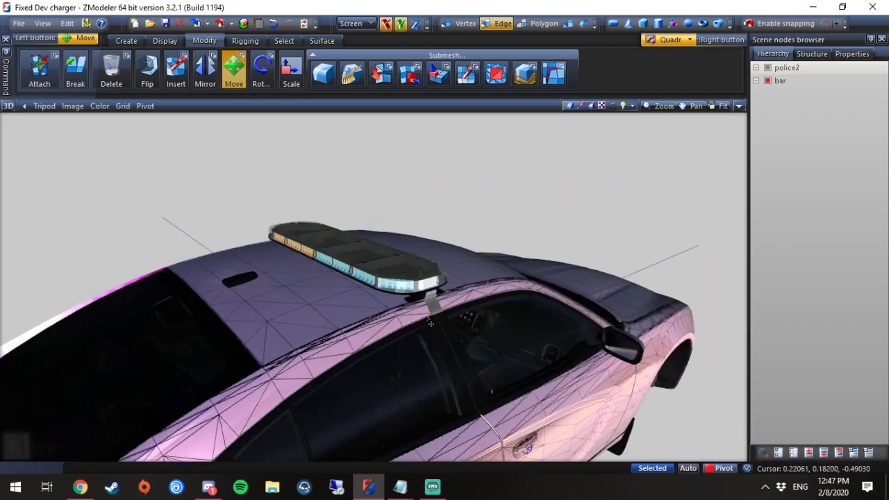
middle_click_drag(431, 324, 400, 299)
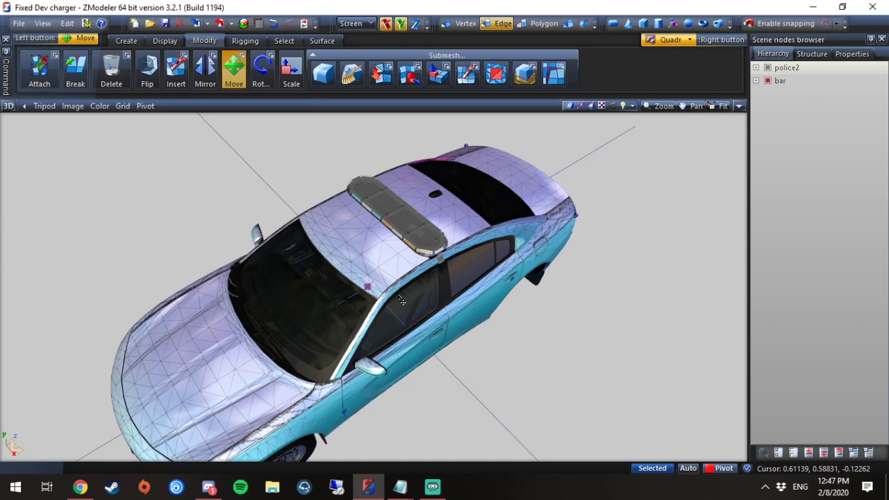
middle_click_drag(468, 359, 468, 321)
- Examine the police car's front fender, door mesh and underside in the 3D viewport
scroll(390, 365, "up", 4)
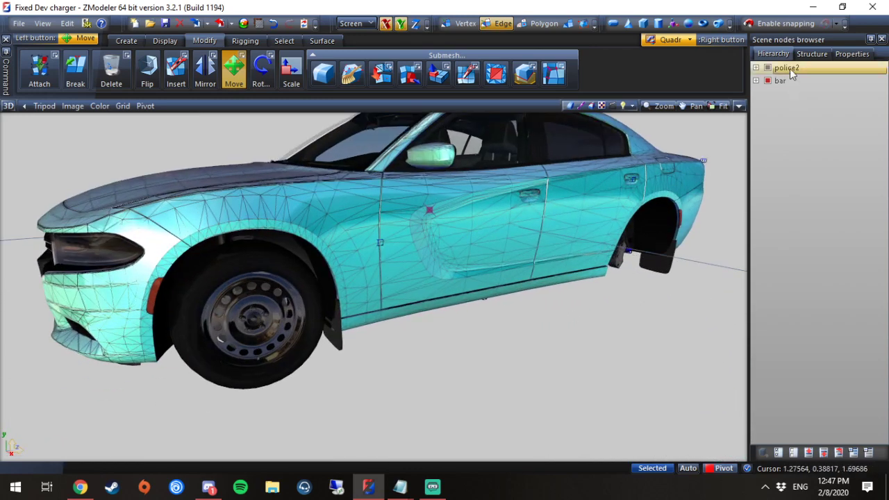
scroll(381, 254, "up", 5)
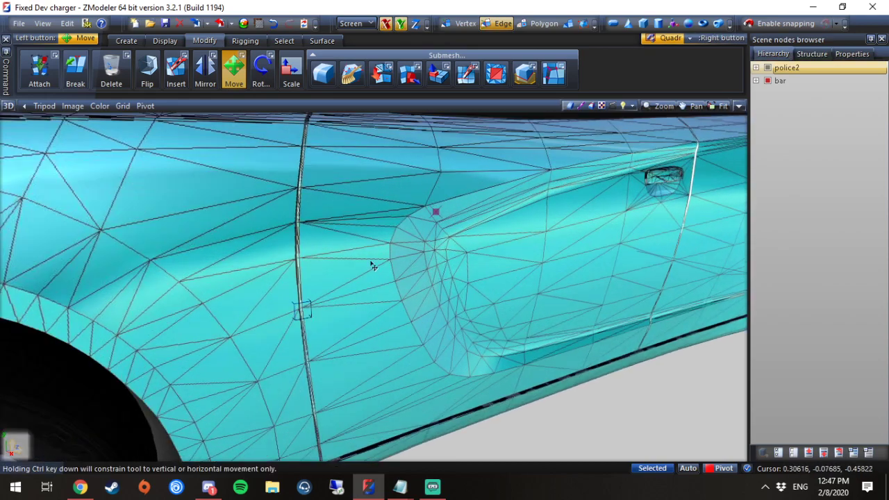
scroll(306, 311, "down", 1)
scroll(304, 312, "down", 4)
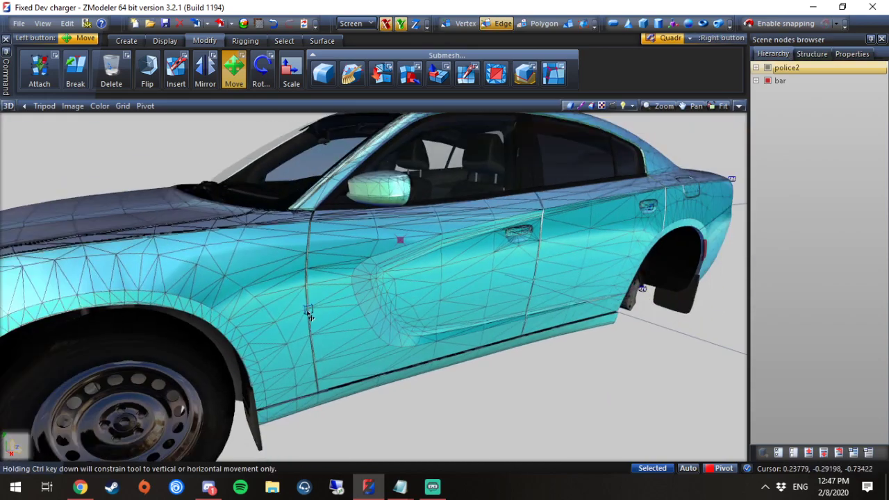
scroll(407, 284, "up", 2)
middle_click_drag(421, 280, 281, 384)
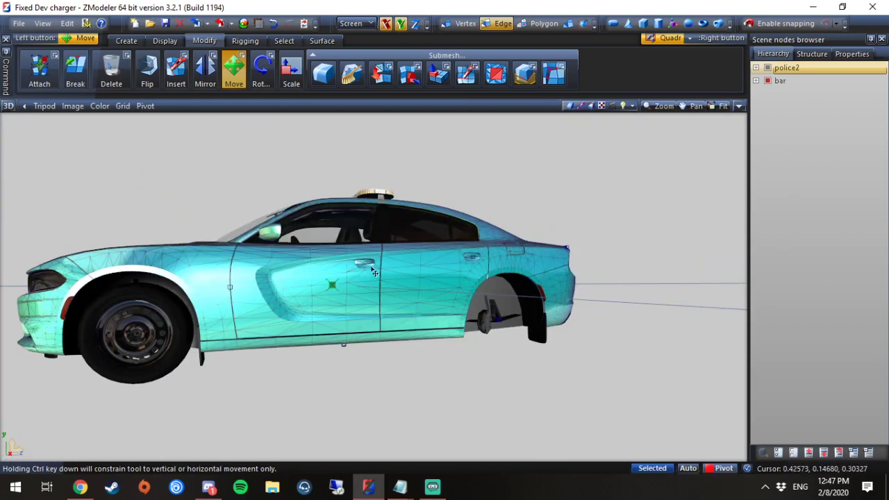
middle_click_drag(384, 335, 333, 272)
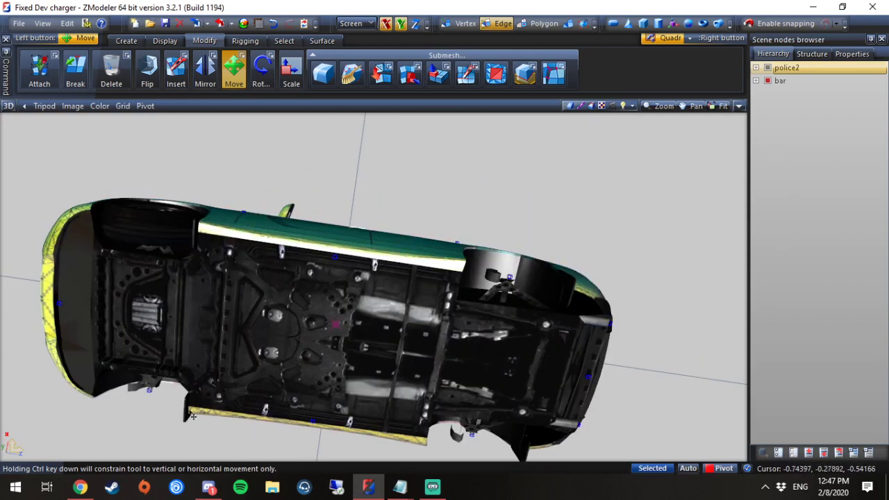
middle_click_drag(98, 315, 398, 314)
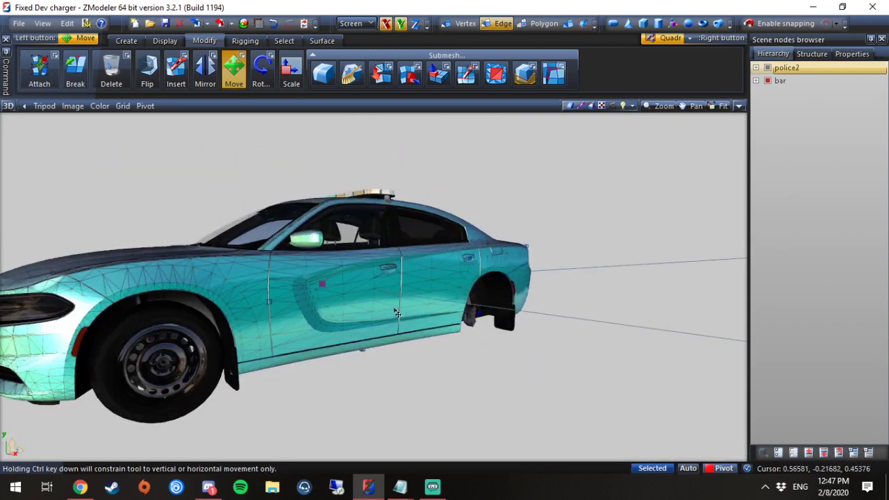
- Examine the police car's sides, front wheel, brake parts and open wheel arches in the 3D viewport
middle_click_drag(321, 331, 362, 325)
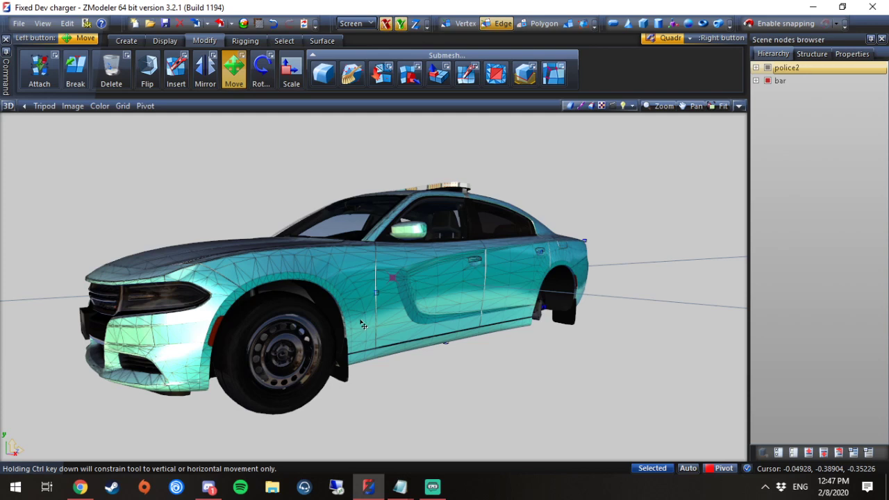
middle_click_drag(362, 325, 333, 323)
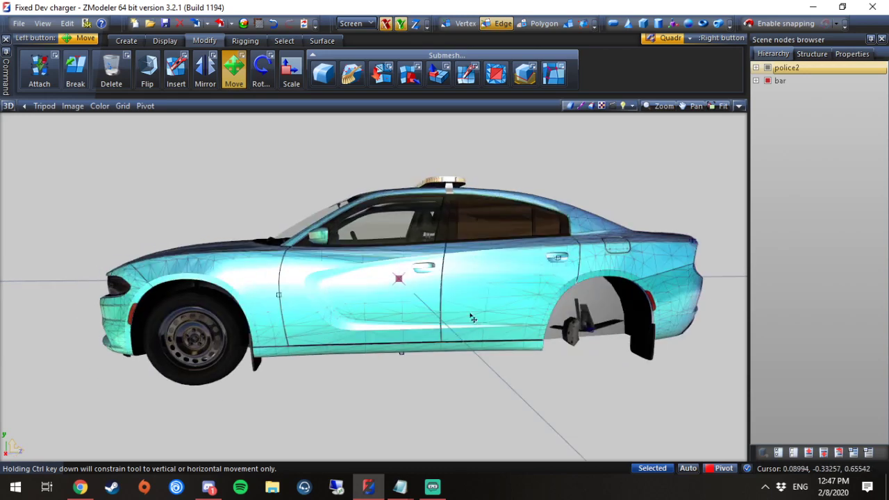
scroll(471, 320, "up", 1)
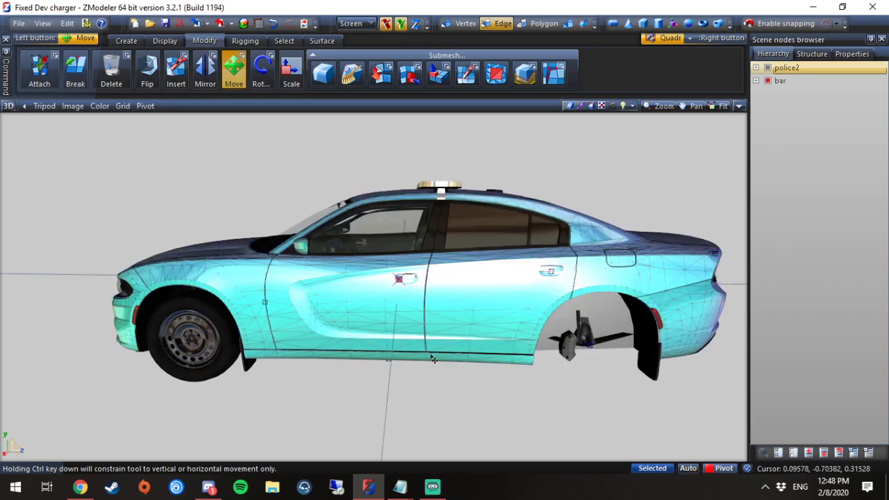
scroll(173, 381, "up", 2)
middle_click_drag(173, 381, 212, 379)
scroll(354, 333, "up", 3)
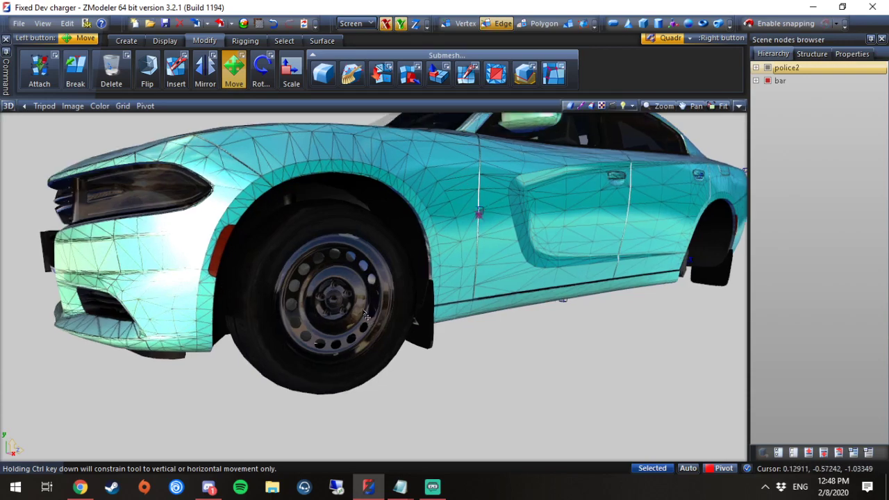
scroll(344, 224, "down", 3)
middle_click_drag(611, 238, 520, 257)
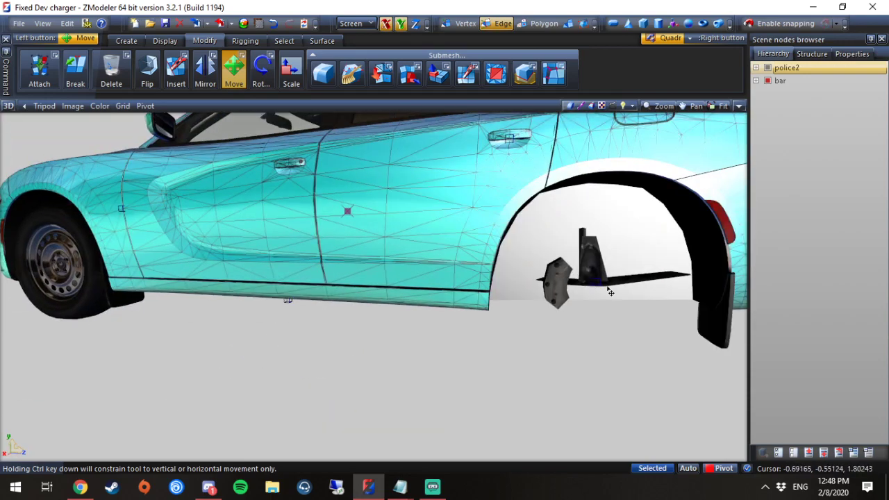
middle_click_drag(607, 289, 546, 294)
scroll(343, 321, "down", 3)
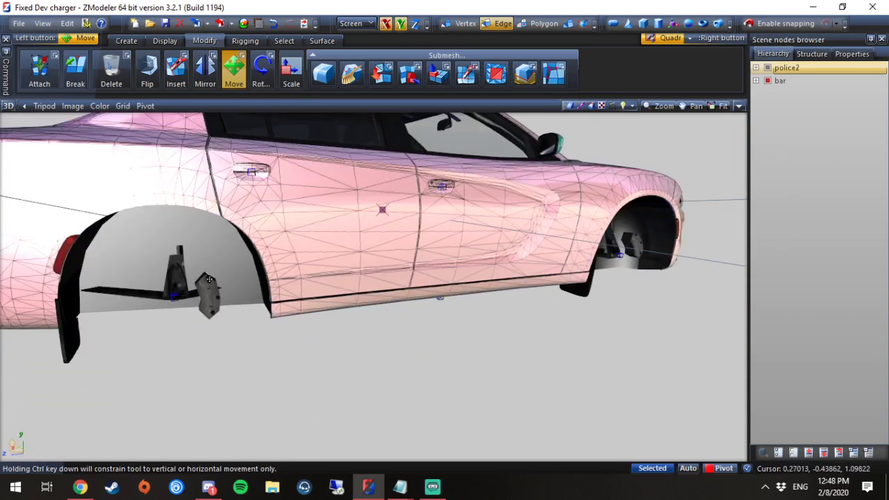
middle_click_drag(229, 282, 417, 290)
scroll(292, 281, "up", 3)
scroll(470, 294, "up", 3)
scroll(470, 295, "down", 4)
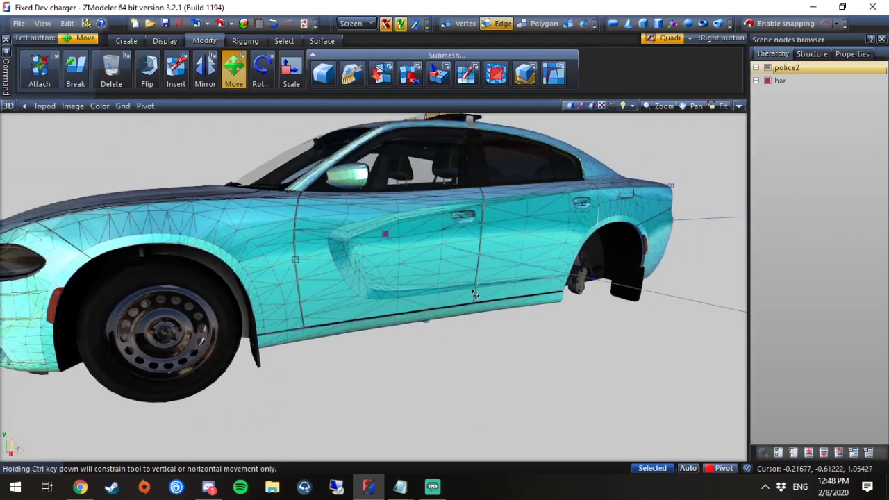
- Examine the car's front end, its rear bumper and licence plate, and the overall body with the light bar
middle_click_drag(470, 294, 303, 307)
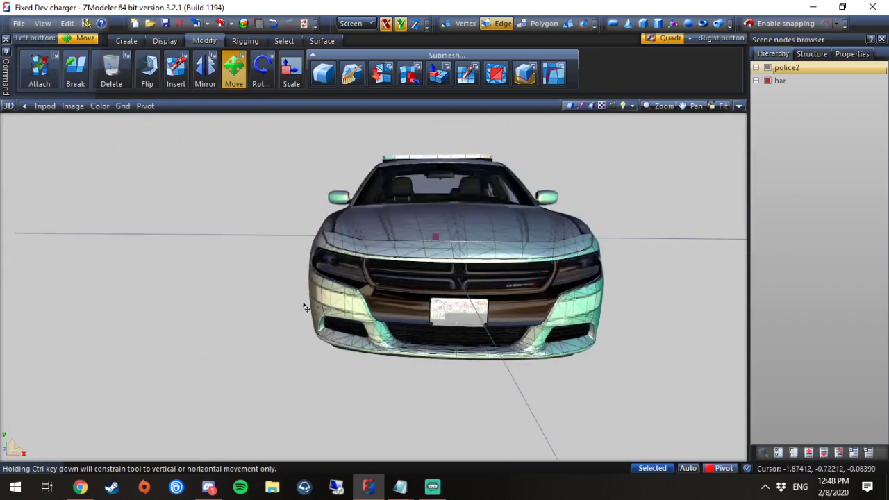
scroll(463, 317, "up", 3)
middle_click_drag(584, 286, 420, 297)
scroll(451, 292, "down", 2)
middle_click_drag(417, 335, 505, 332)
scroll(147, 341, "up", 3)
scroll(147, 342, "down", 3)
middle_click_drag(148, 342, 505, 291)
scroll(463, 357, "up", 3)
scroll(428, 338, "up", 2)
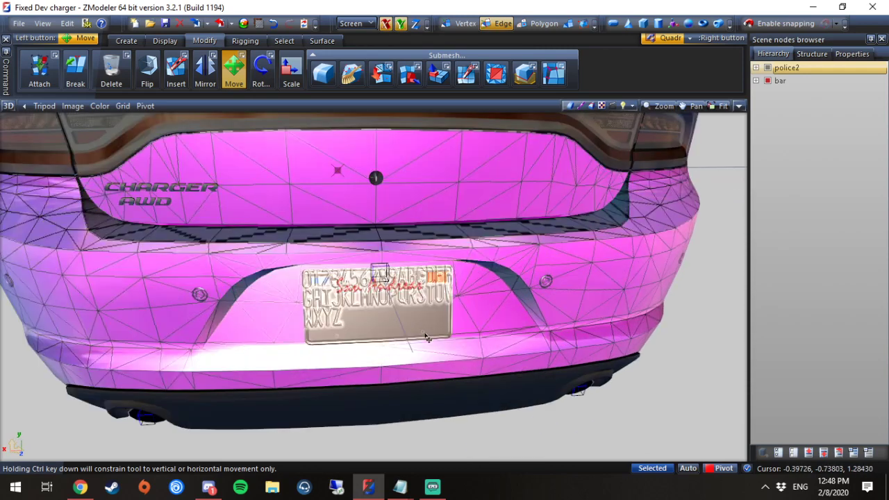
scroll(426, 337, "down", 6)
middle_click_drag(245, 331, 338, 324)
scroll(287, 327, "up", 3)
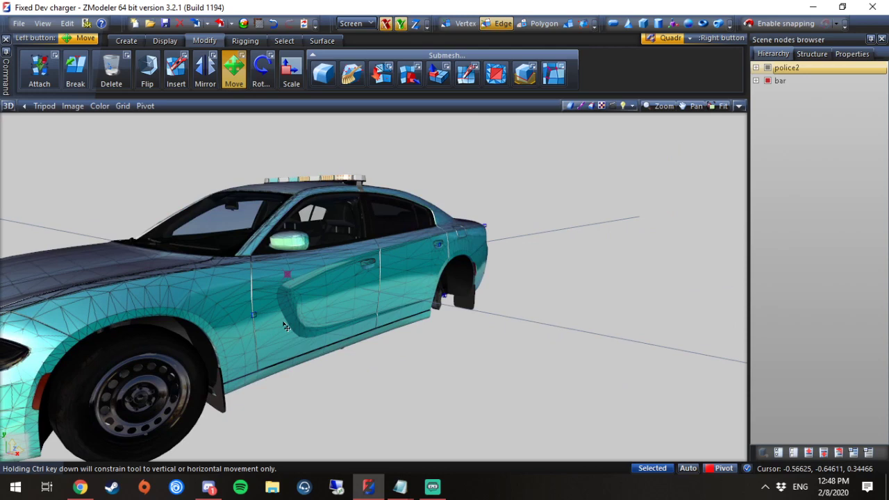
scroll(286, 327, "down", 3)
middle_click_drag(286, 327, 361, 325)
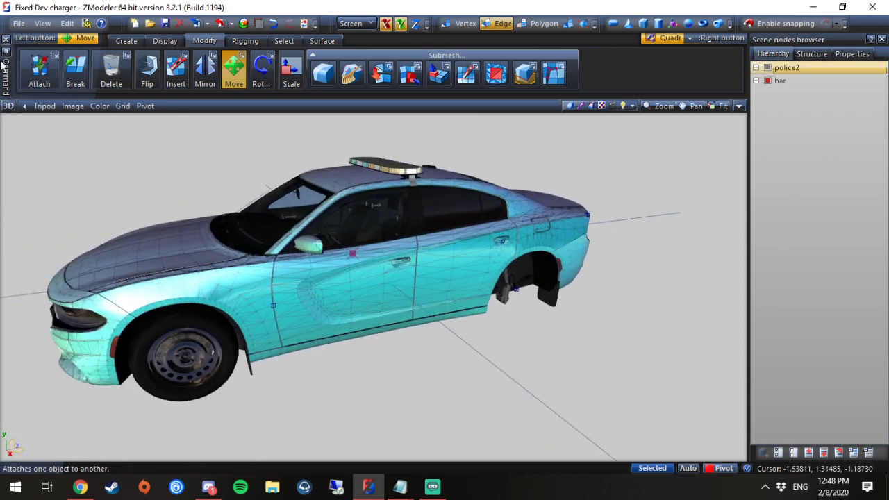
- Start saving the scene under a new name and browse up to the GTA Modeling folder
left_click(19, 23)
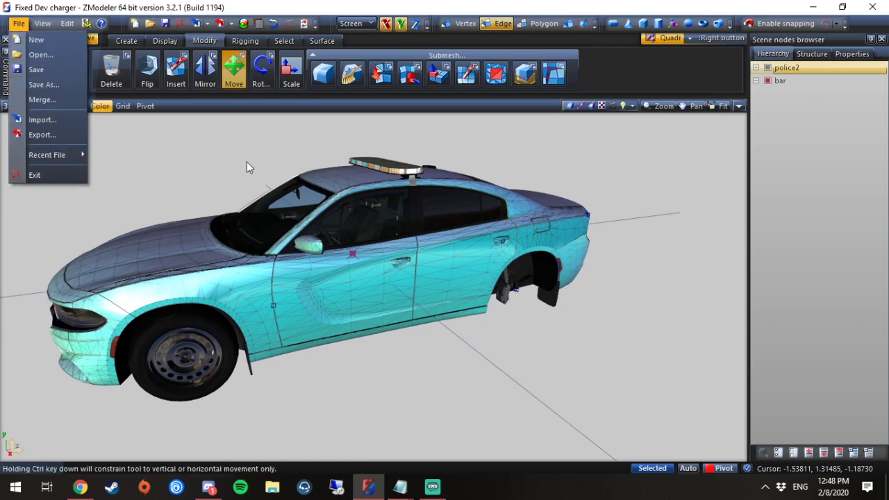
left_click(343, 209)
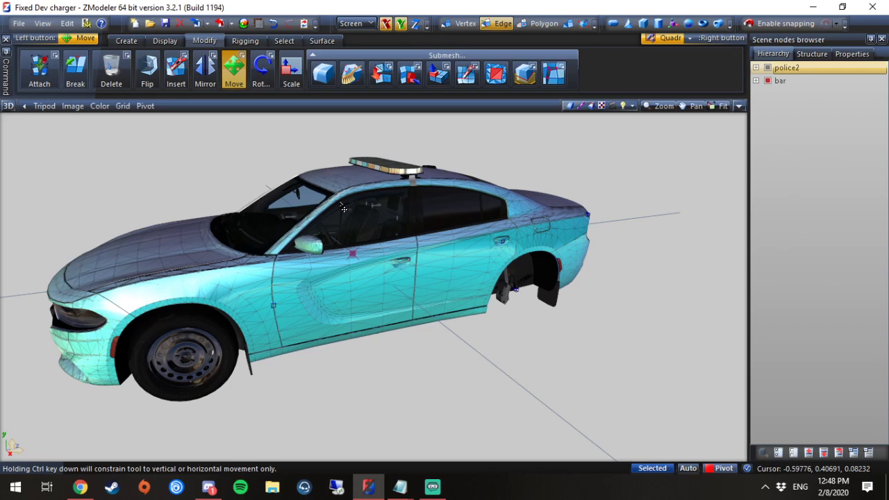
left_click(19, 23)
left_click(43, 83)
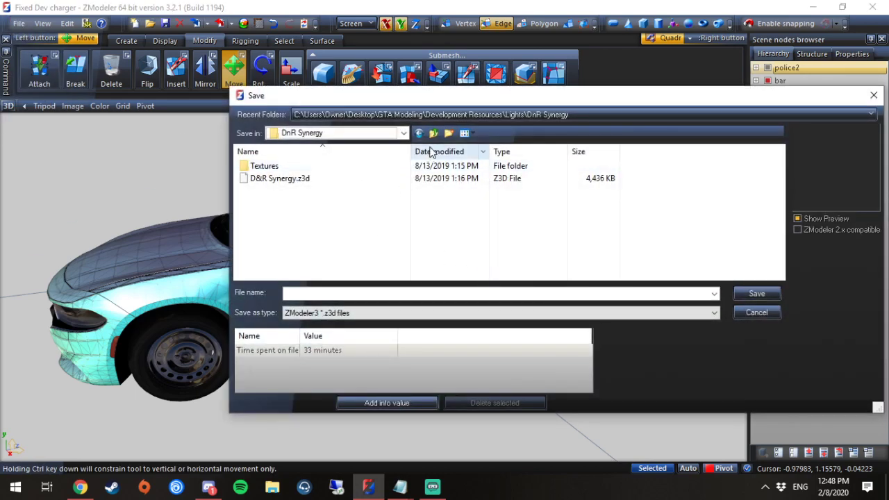
left_click(433, 133)
left_click(434, 133)
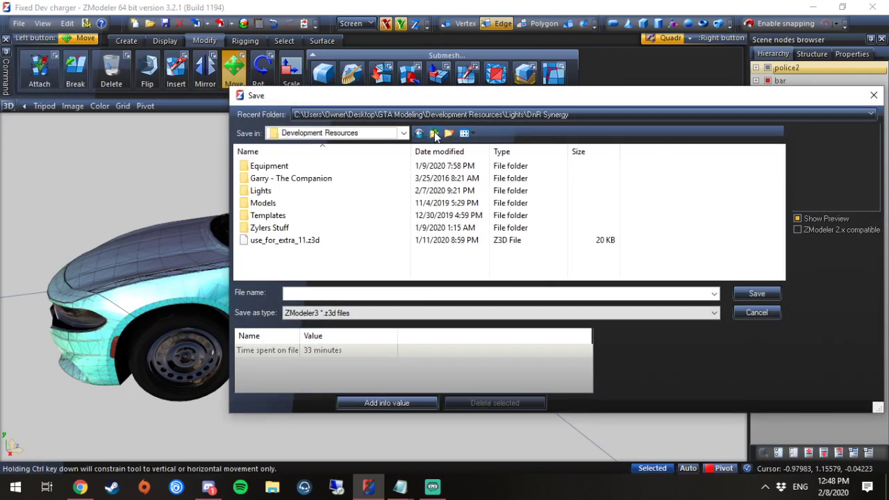
left_click(434, 133)
- Save the scene as a ZModeler3 file named "Video Series" in the GTA Modeling folder
left_click(388, 294)
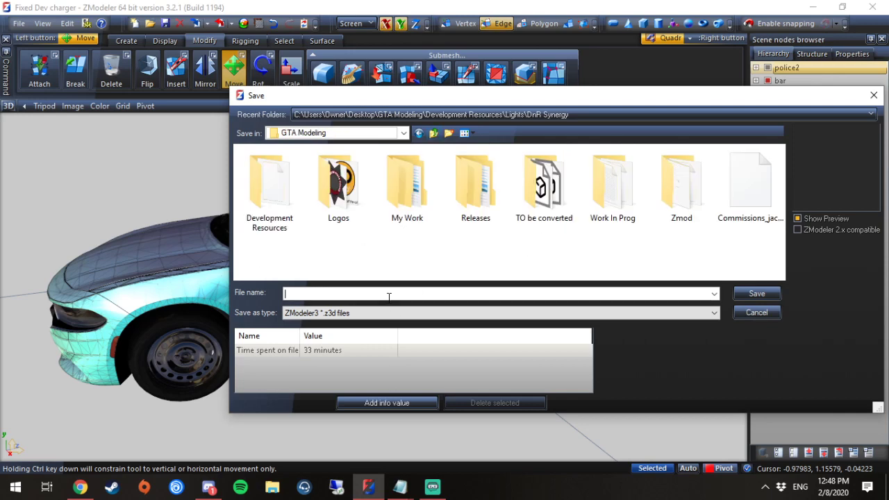
type("Video ")
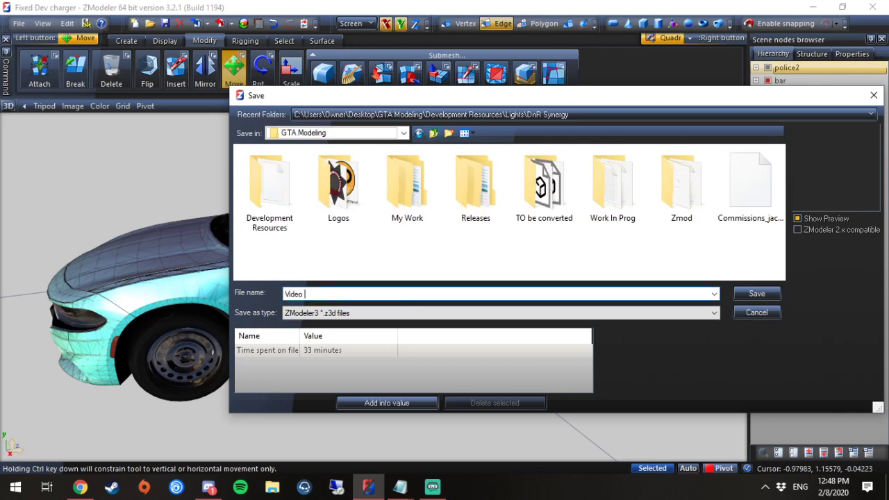
type("Seriers")
key("BackSpace")
key("BackSpace")
key("BackSpace")
key("BackSpace")
key("BackSpace")
key("BackSpace")
type("eries")
left_click(756, 293)
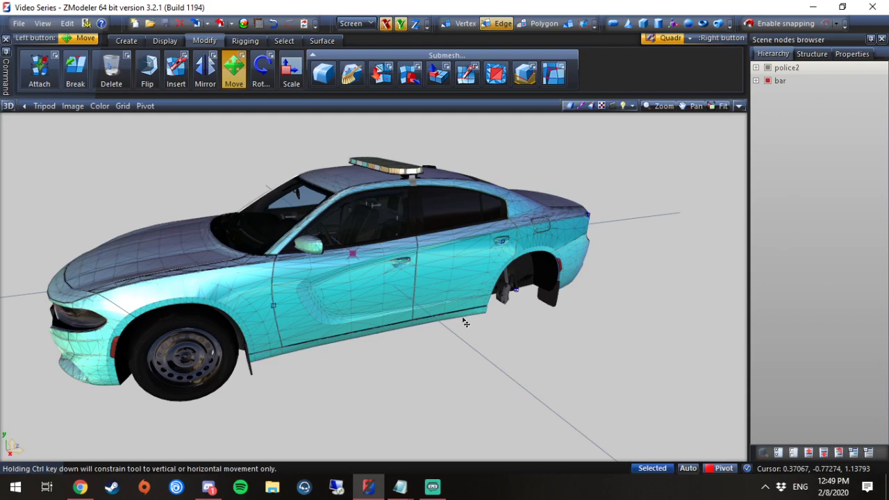
middle_click_drag(466, 322, 418, 339)
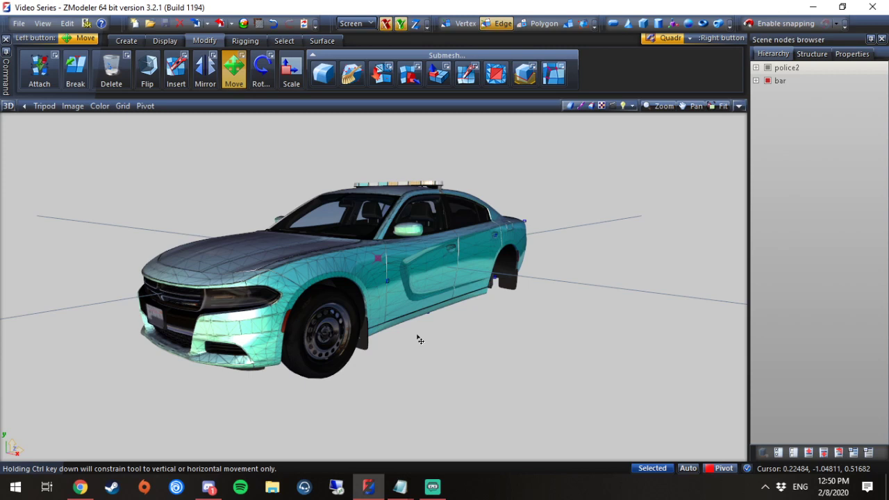
middle_click_drag(418, 339, 520, 283)
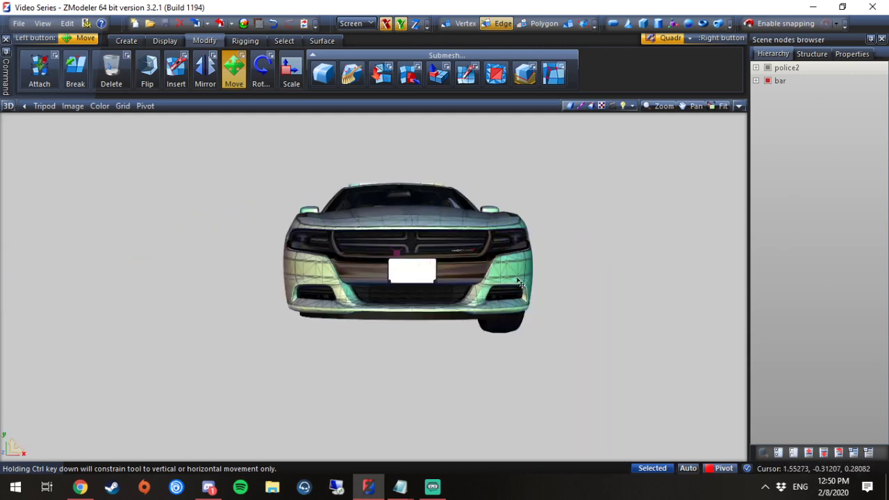
middle_click_drag(507, 231, 489, 240)
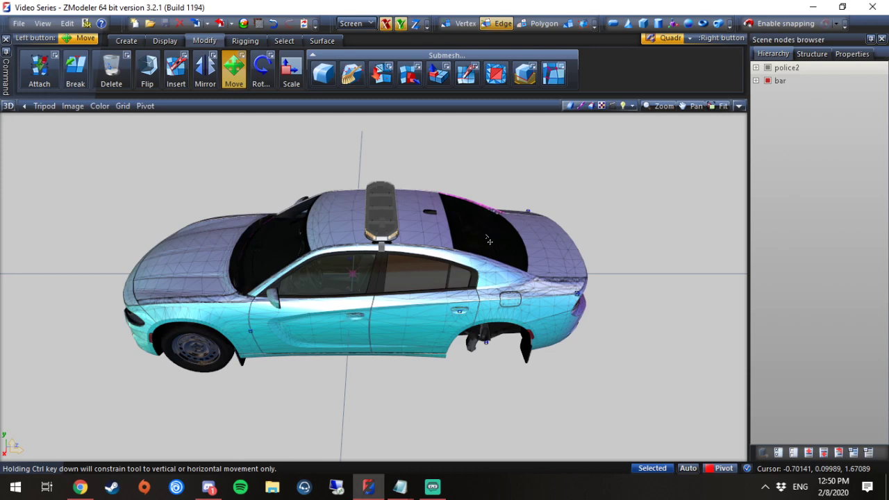
middle_click_drag(489, 240, 414, 274)
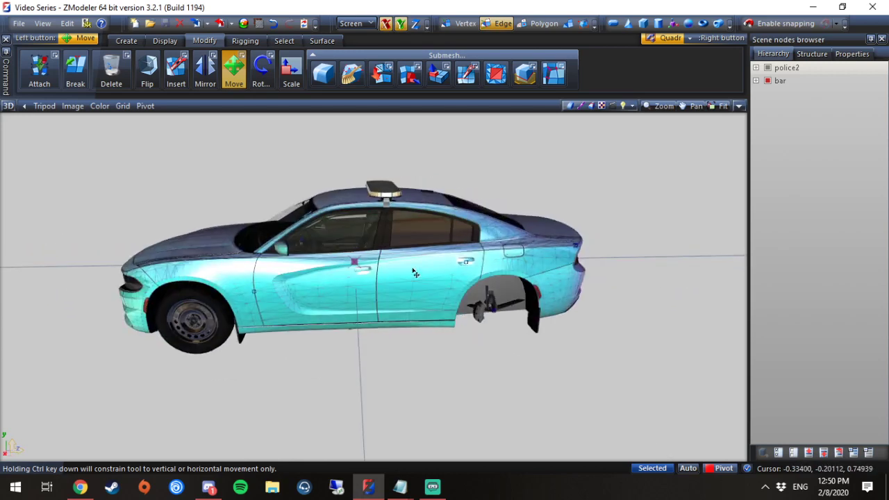
- Switch editing to the objects level and look at the commands available for the bar node
right_click(805, 85)
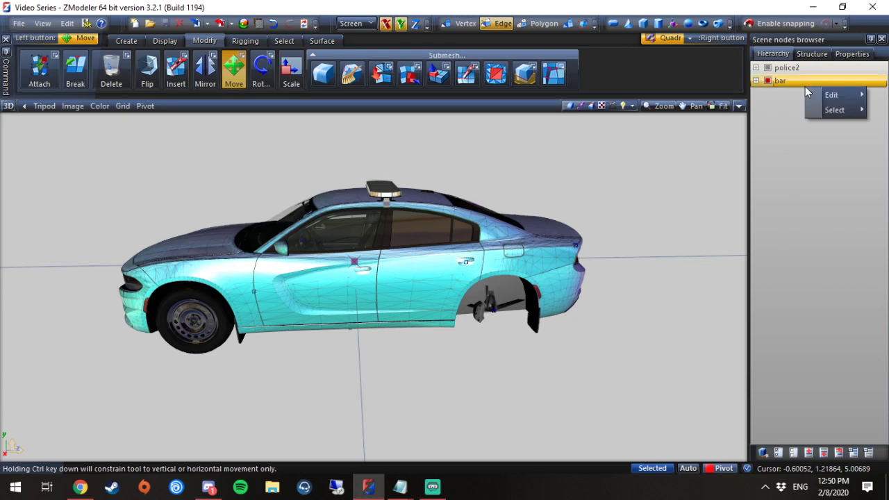
mouse_move(836, 100)
left_click(569, 28)
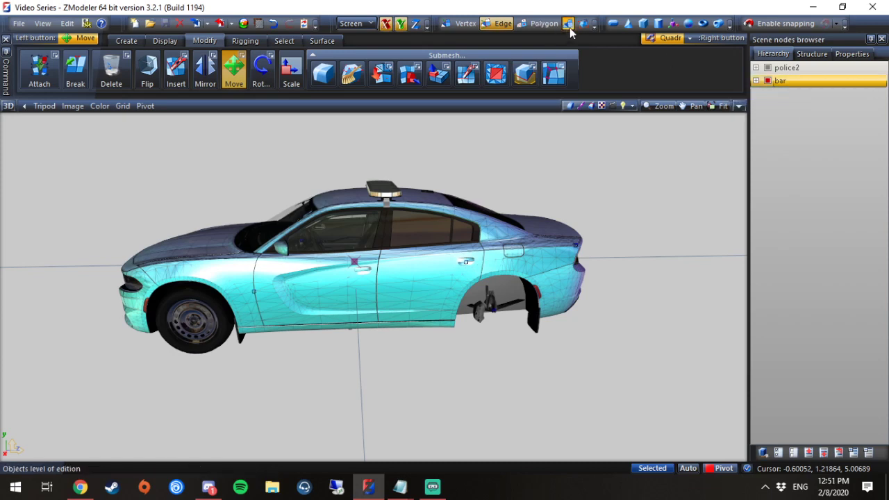
right_click(802, 88)
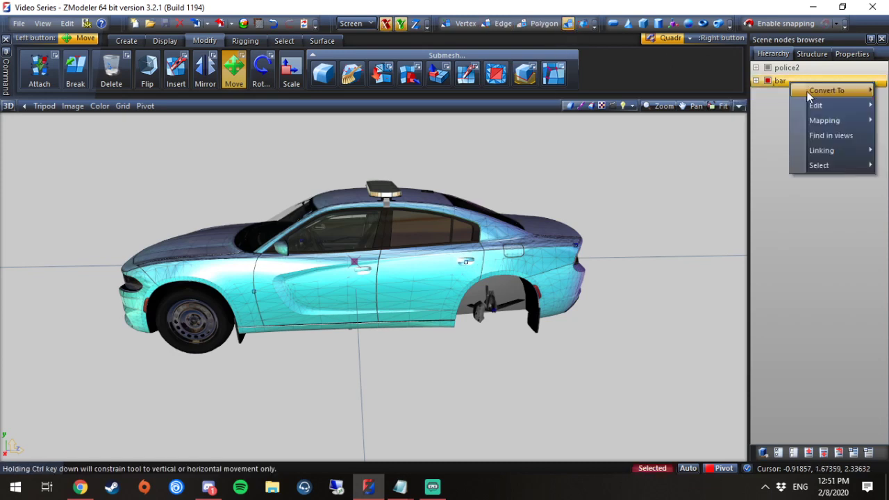
mouse_move(838, 104)
left_click(706, 178)
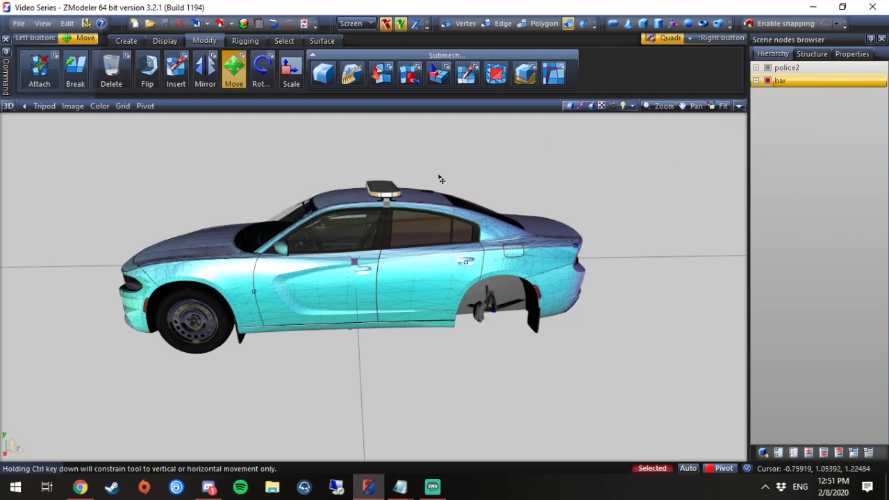
left_click(568, 23)
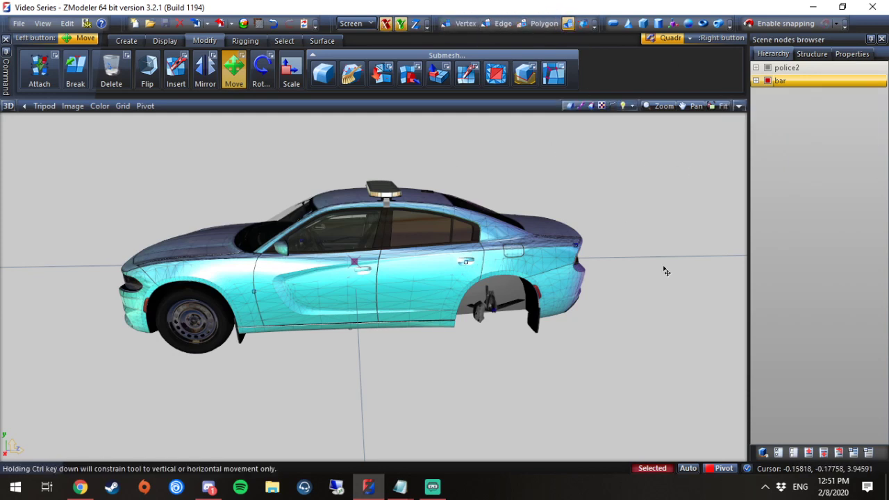